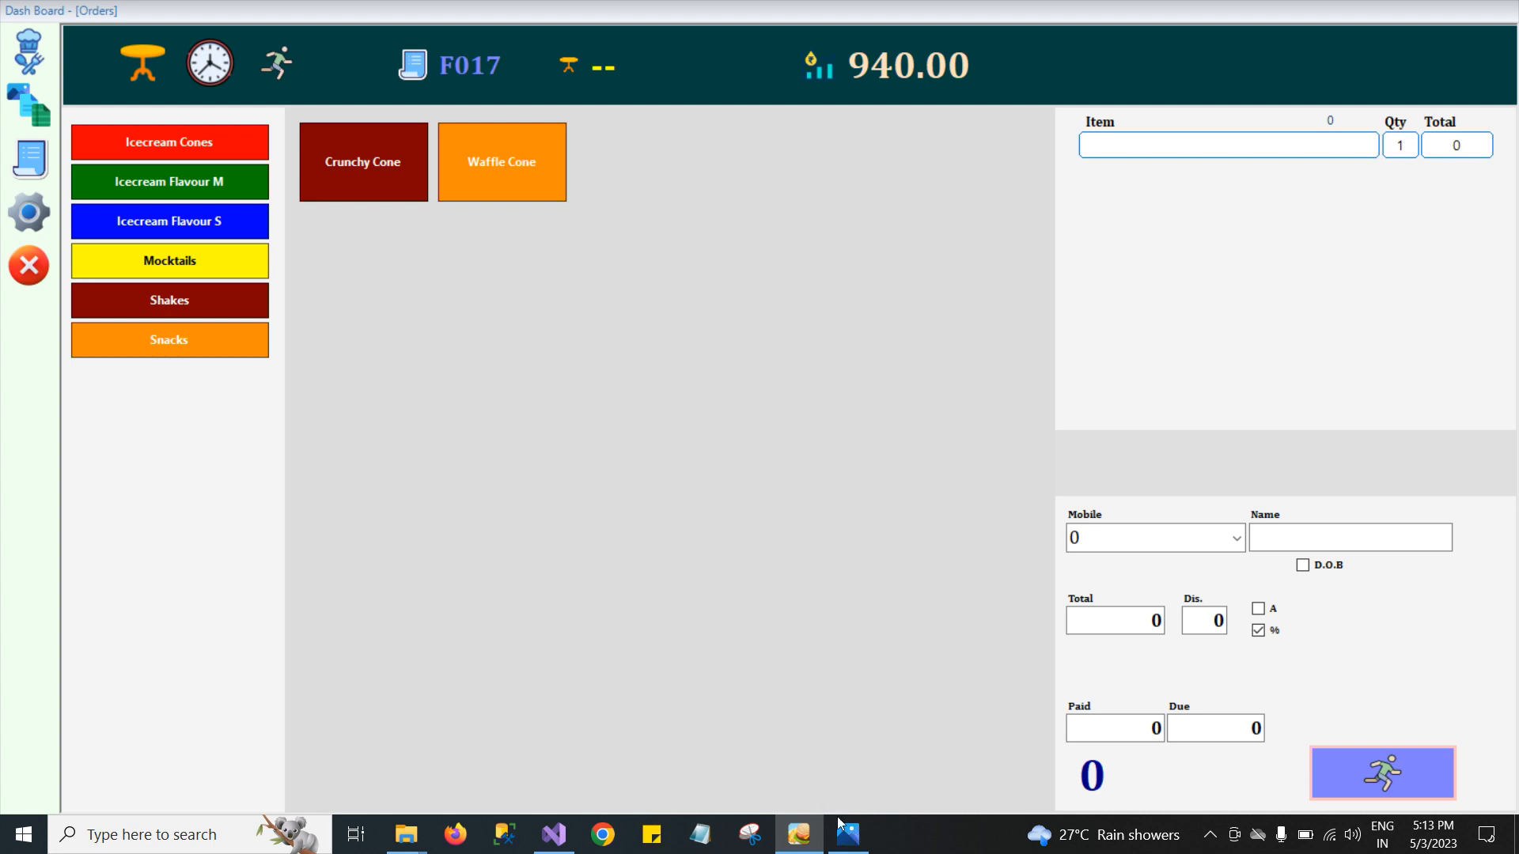
View the thermal receipt printer photo from the taskbar and close it.
left_click(853, 839)
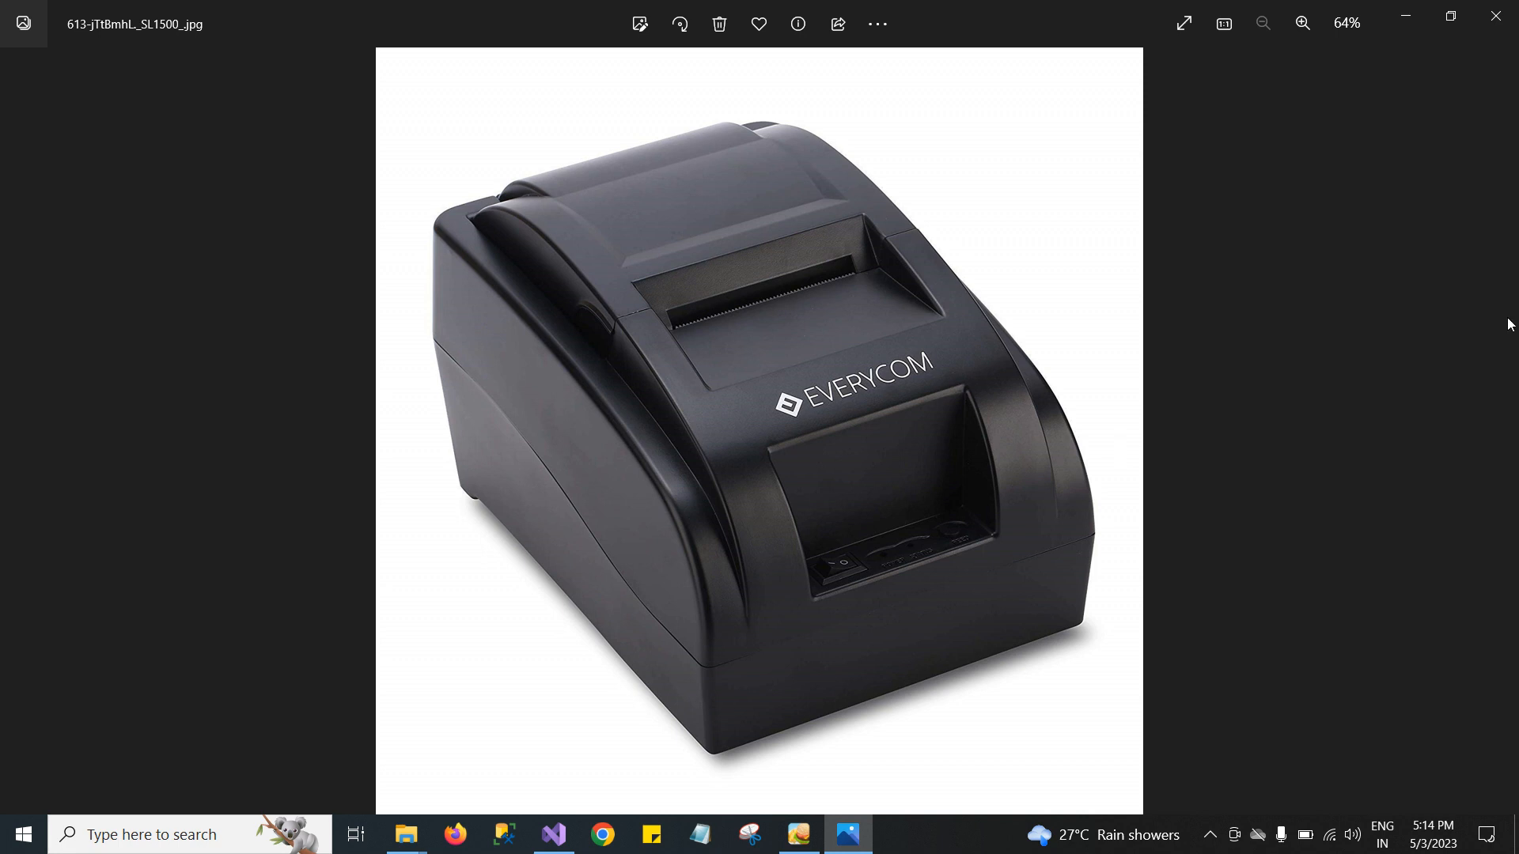
left_click(1495, 15)
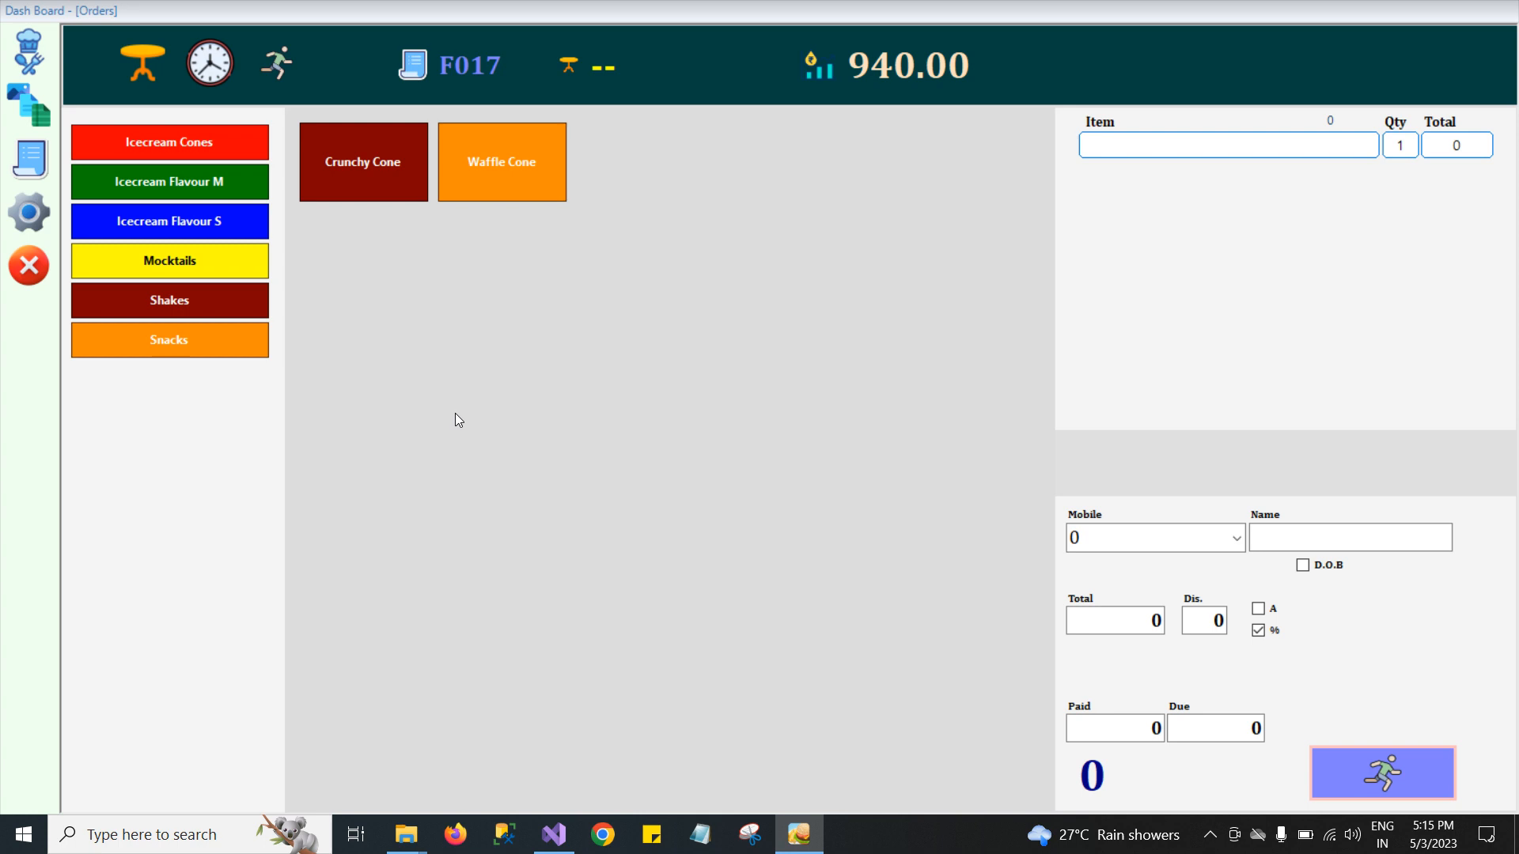
Browse the menu categories and add Banana 300ml from Shakes and a Crunchy Cone from Icecream Cones to the order.
left_click(189, 184)
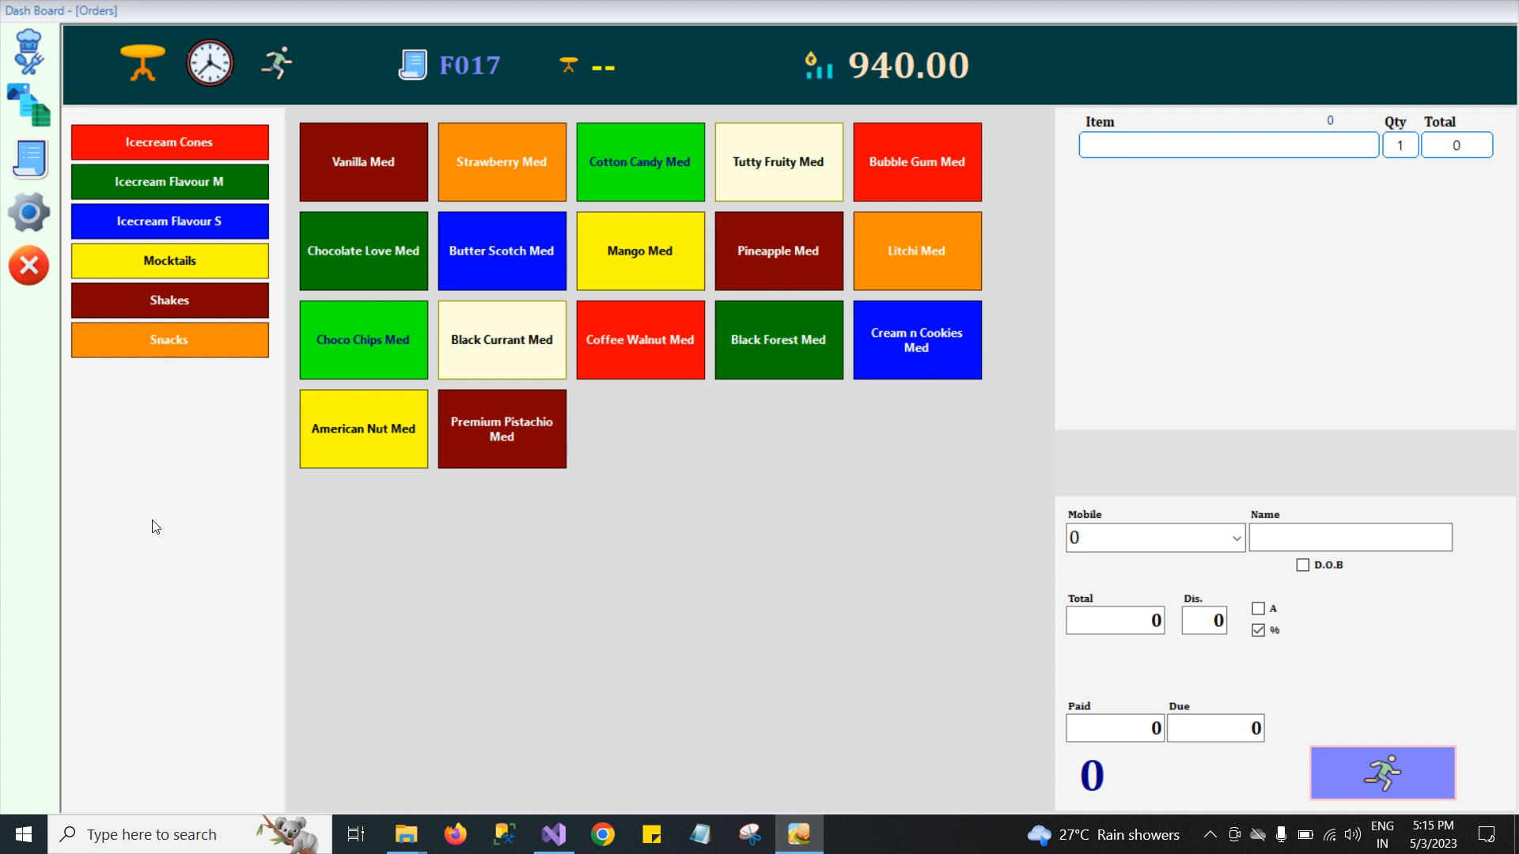
left_click(160, 349)
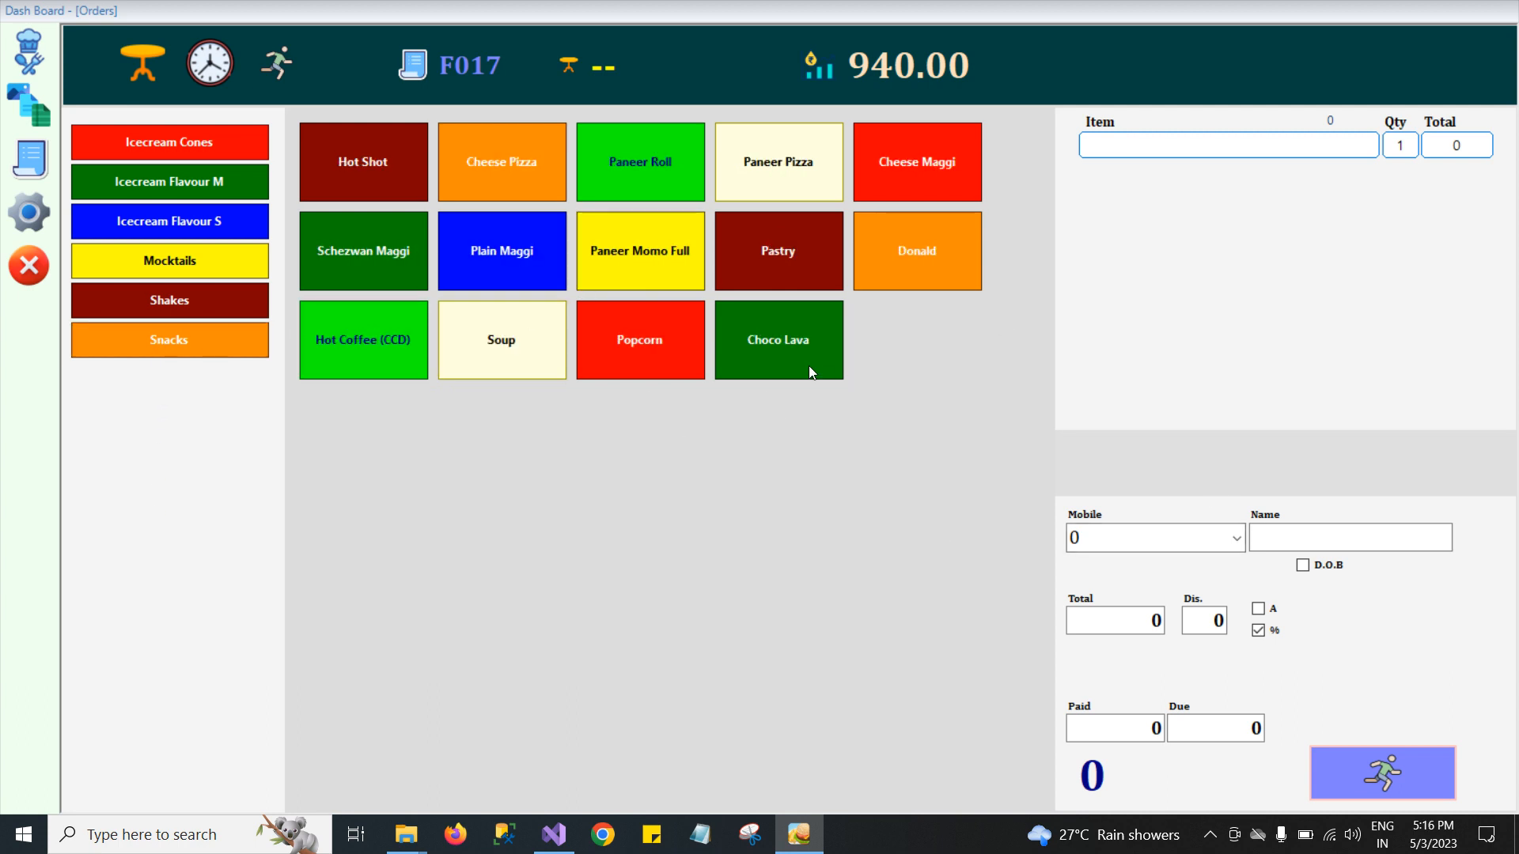
left_click(144, 299)
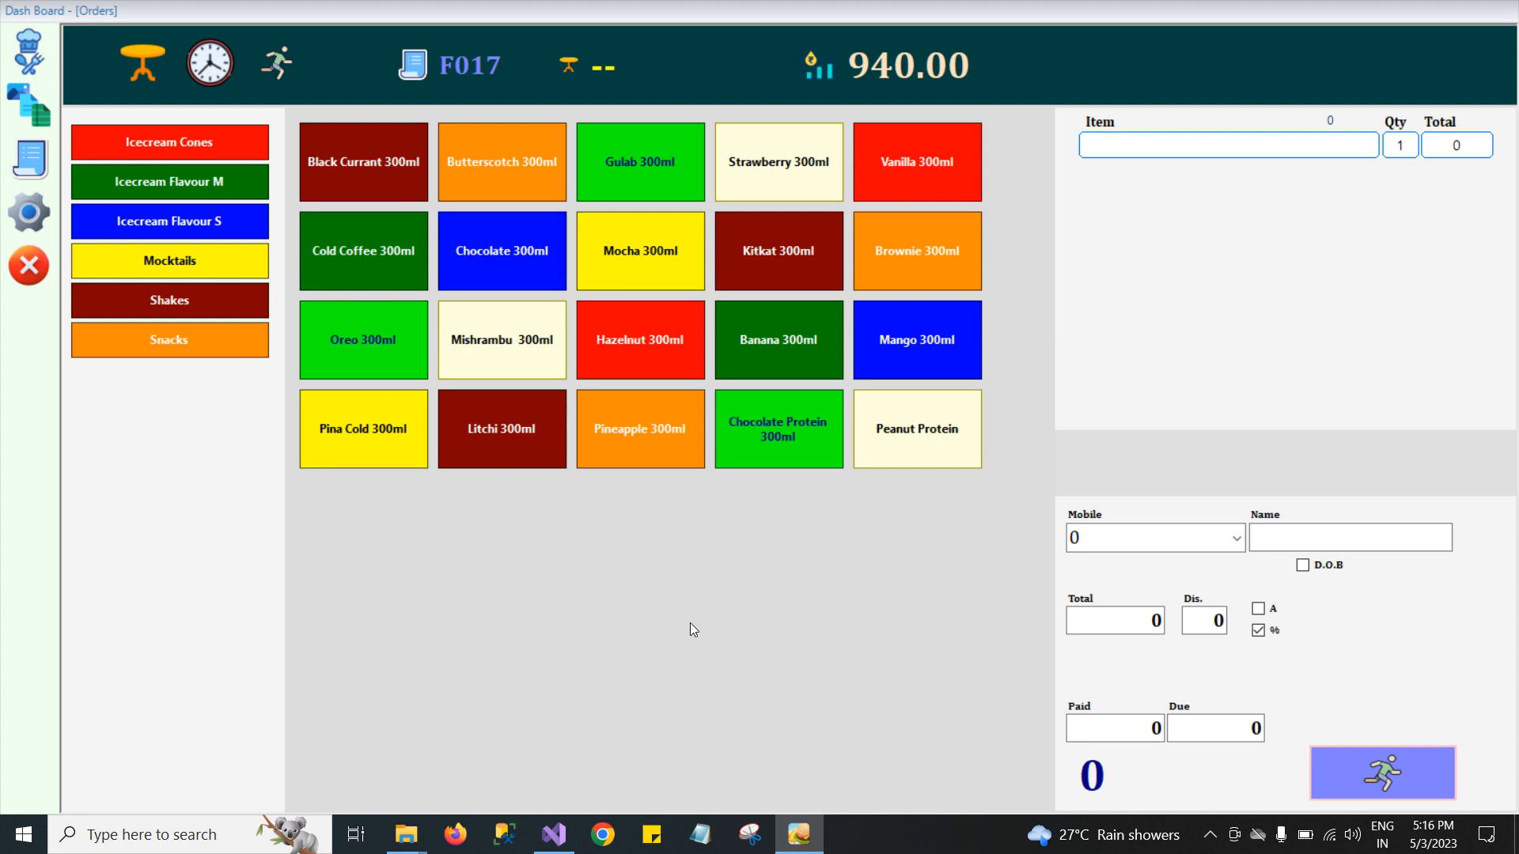
left_click(772, 362)
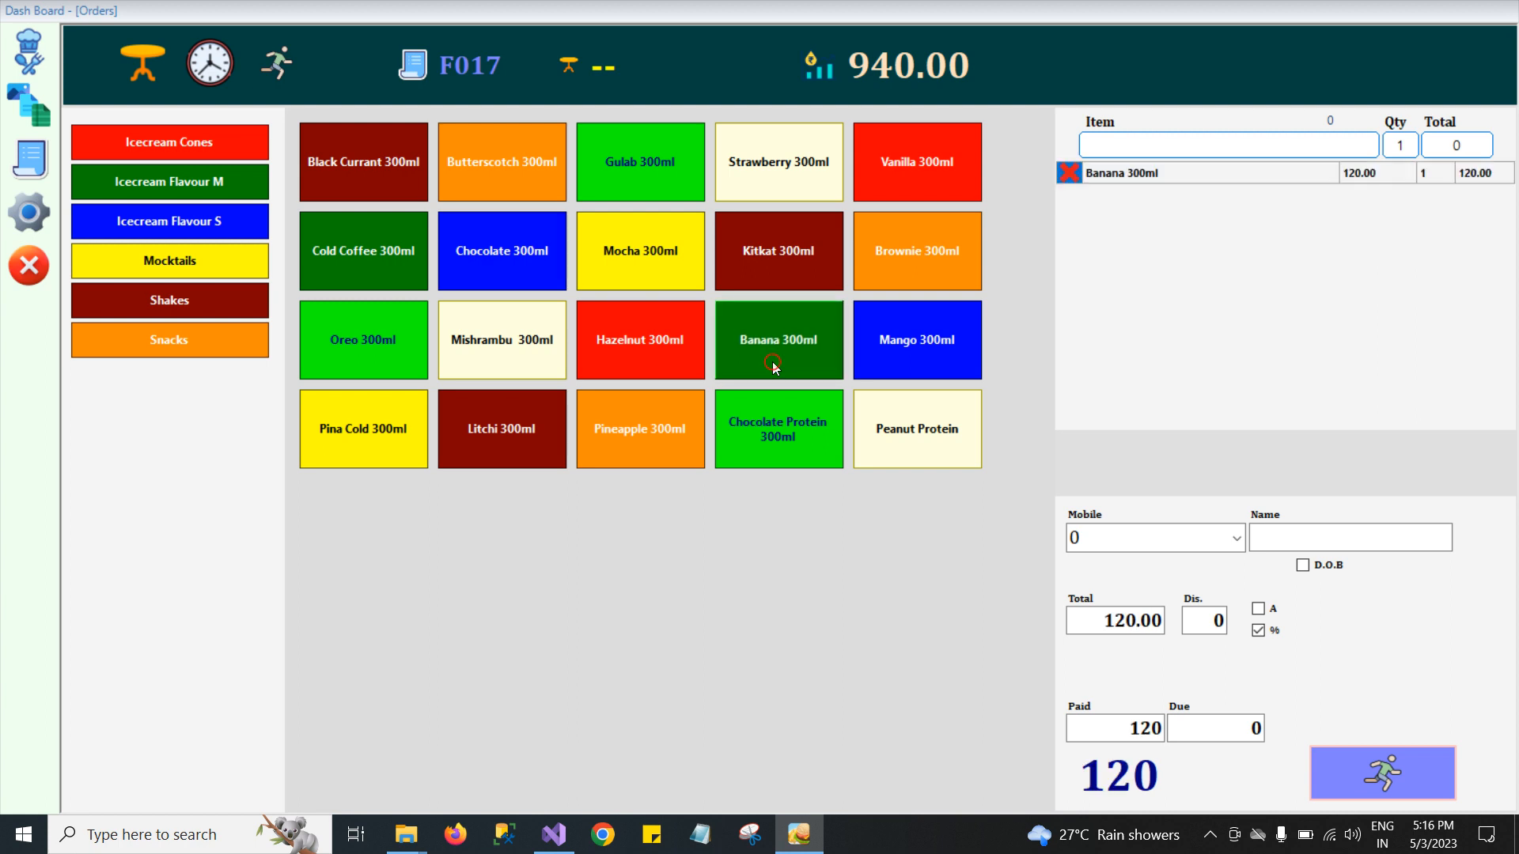
left_click(164, 148)
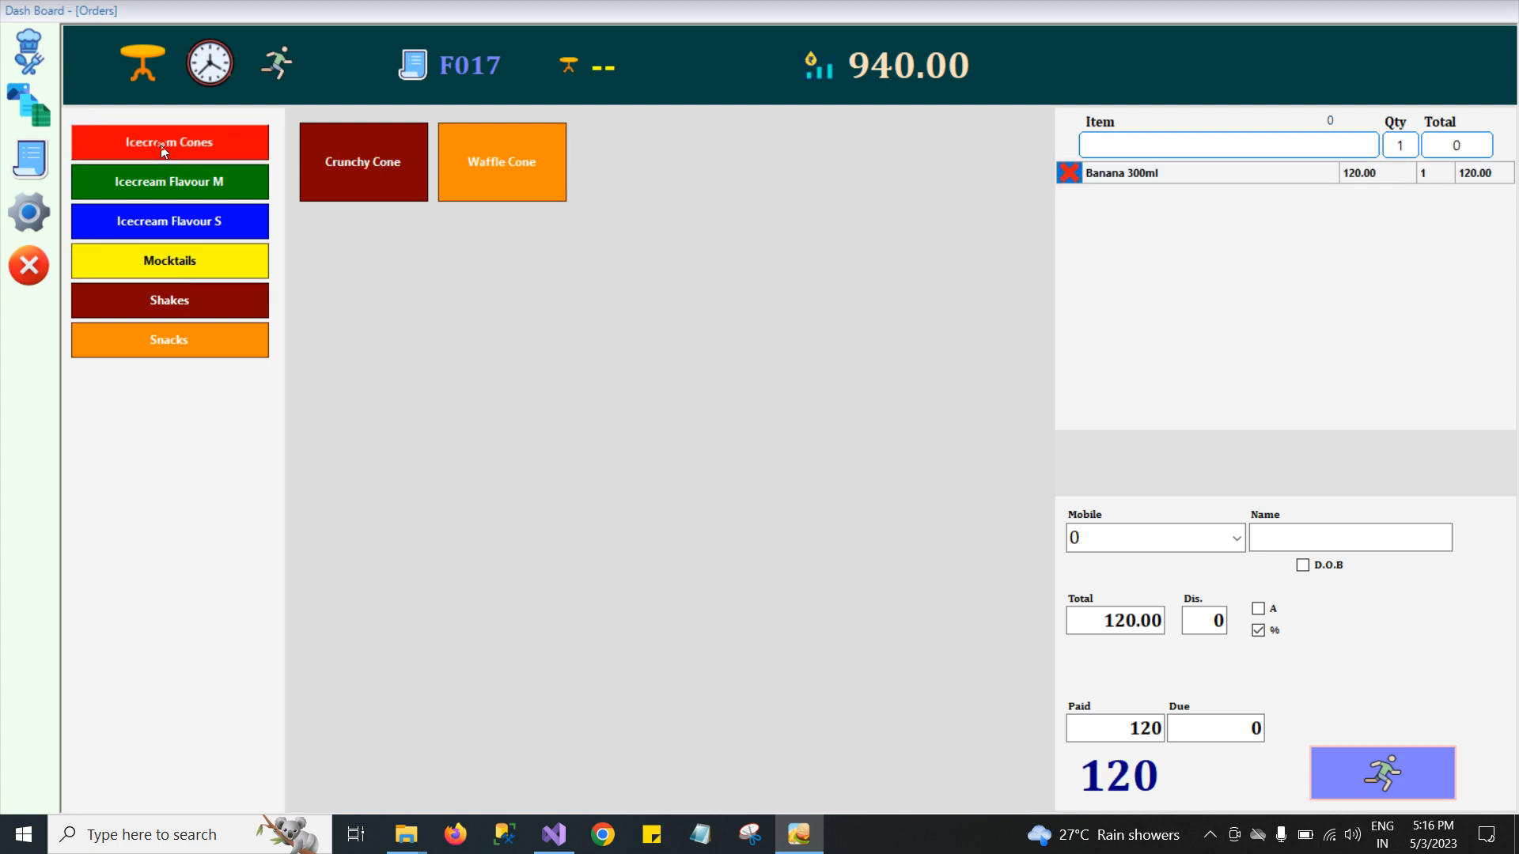
left_click(387, 164)
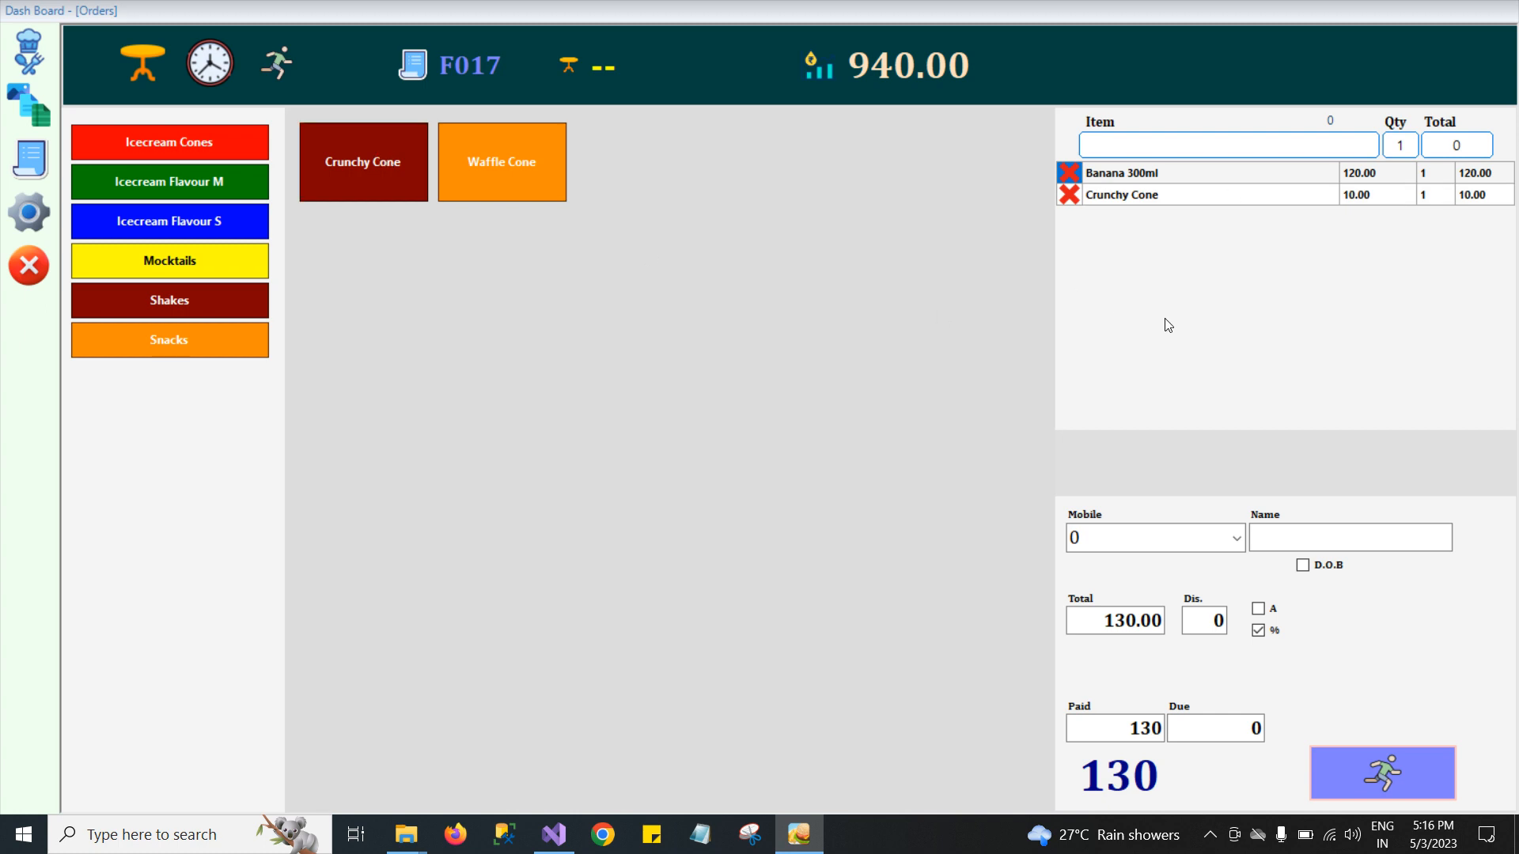
Settle the order and save the printed bill as a PDF named Bill on the Desktop.
left_click(1393, 771)
key("Return")
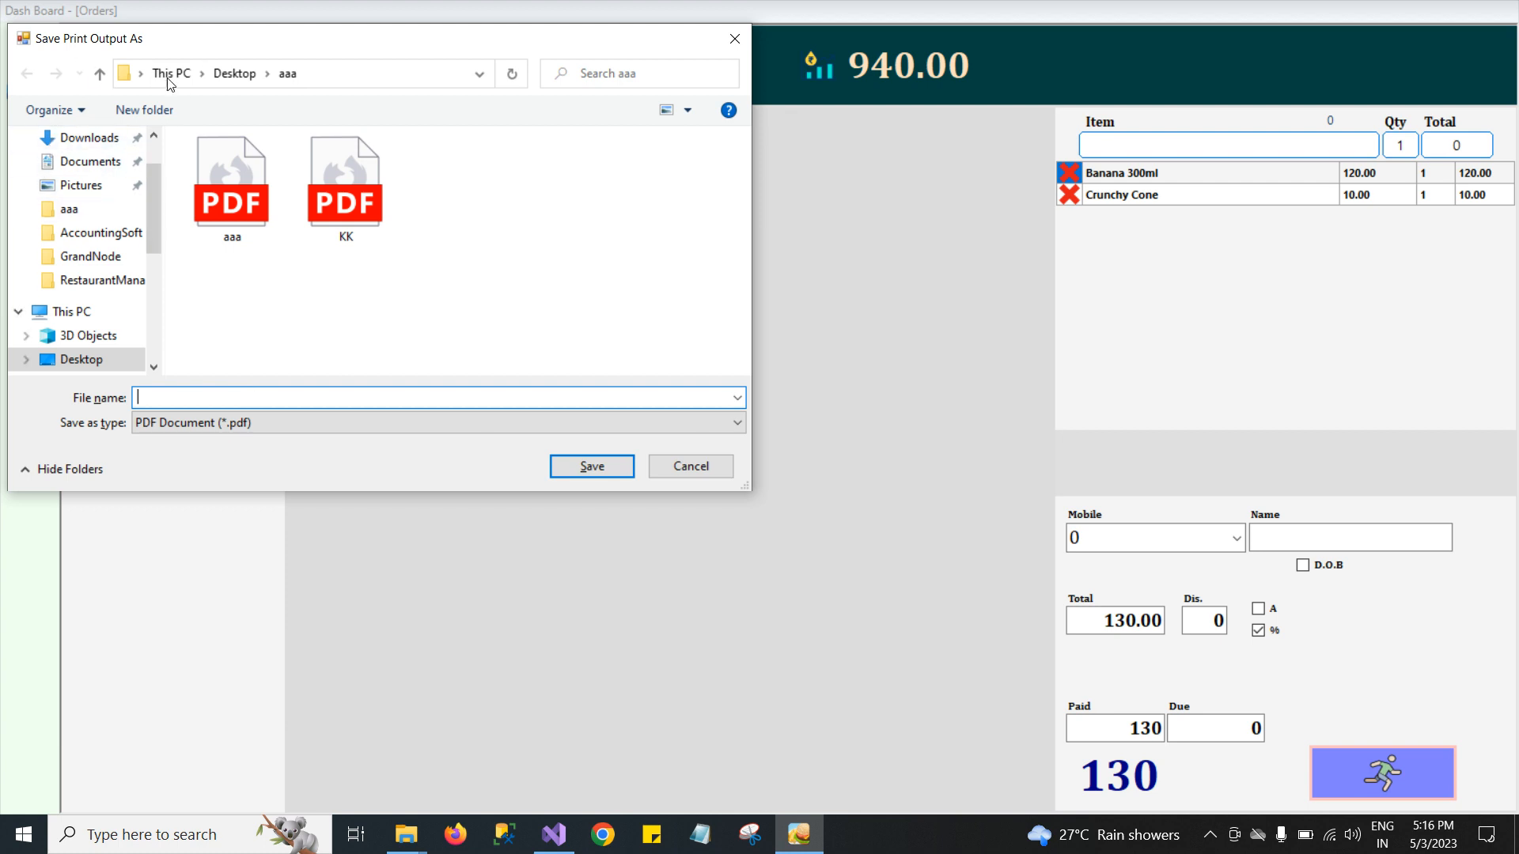
left_click(235, 73)
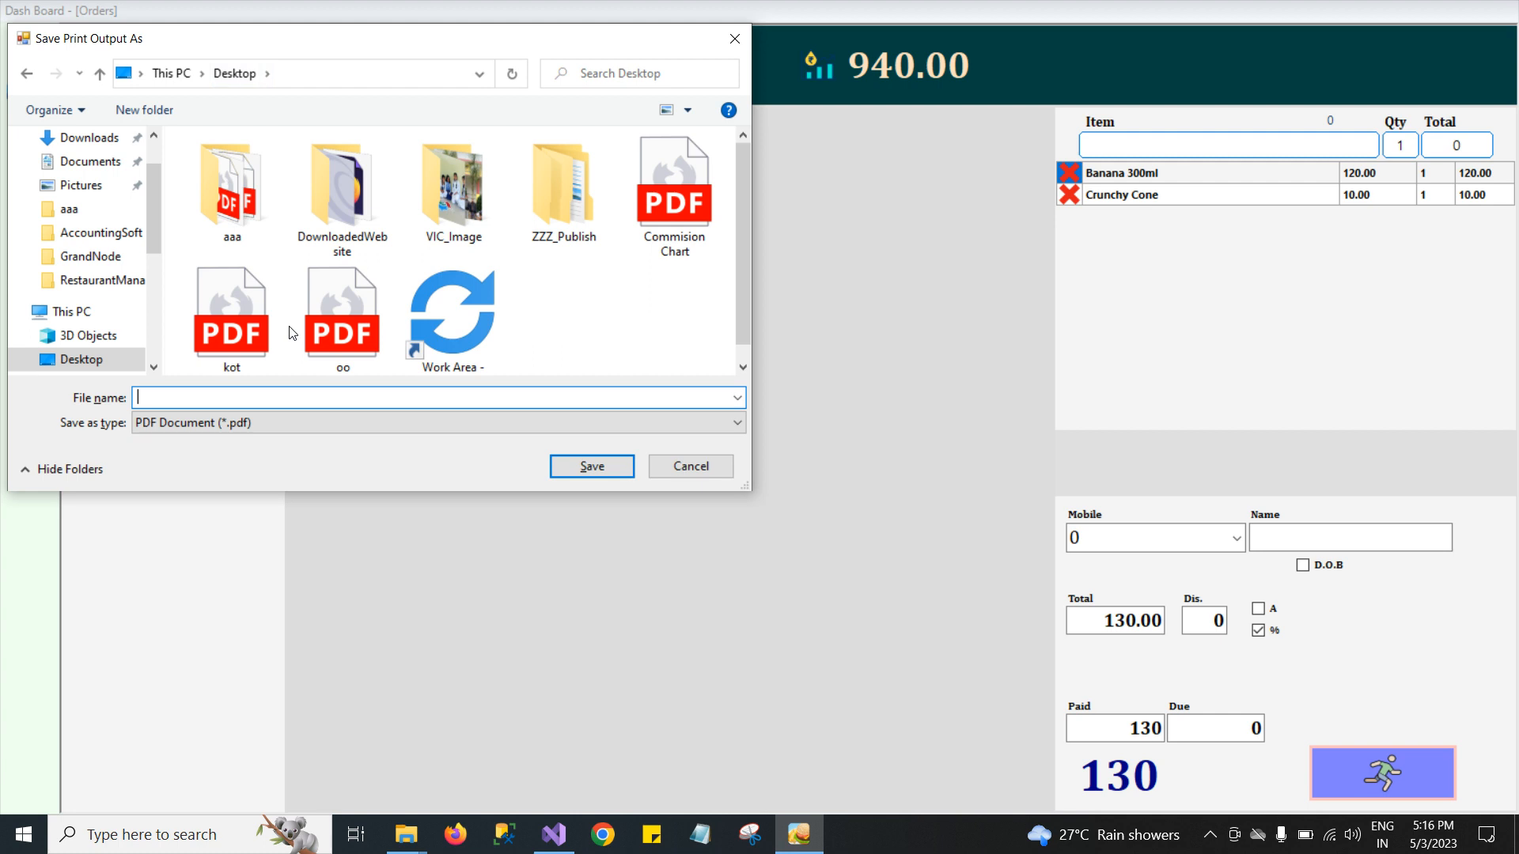
type("Bill")
left_click(574, 467)
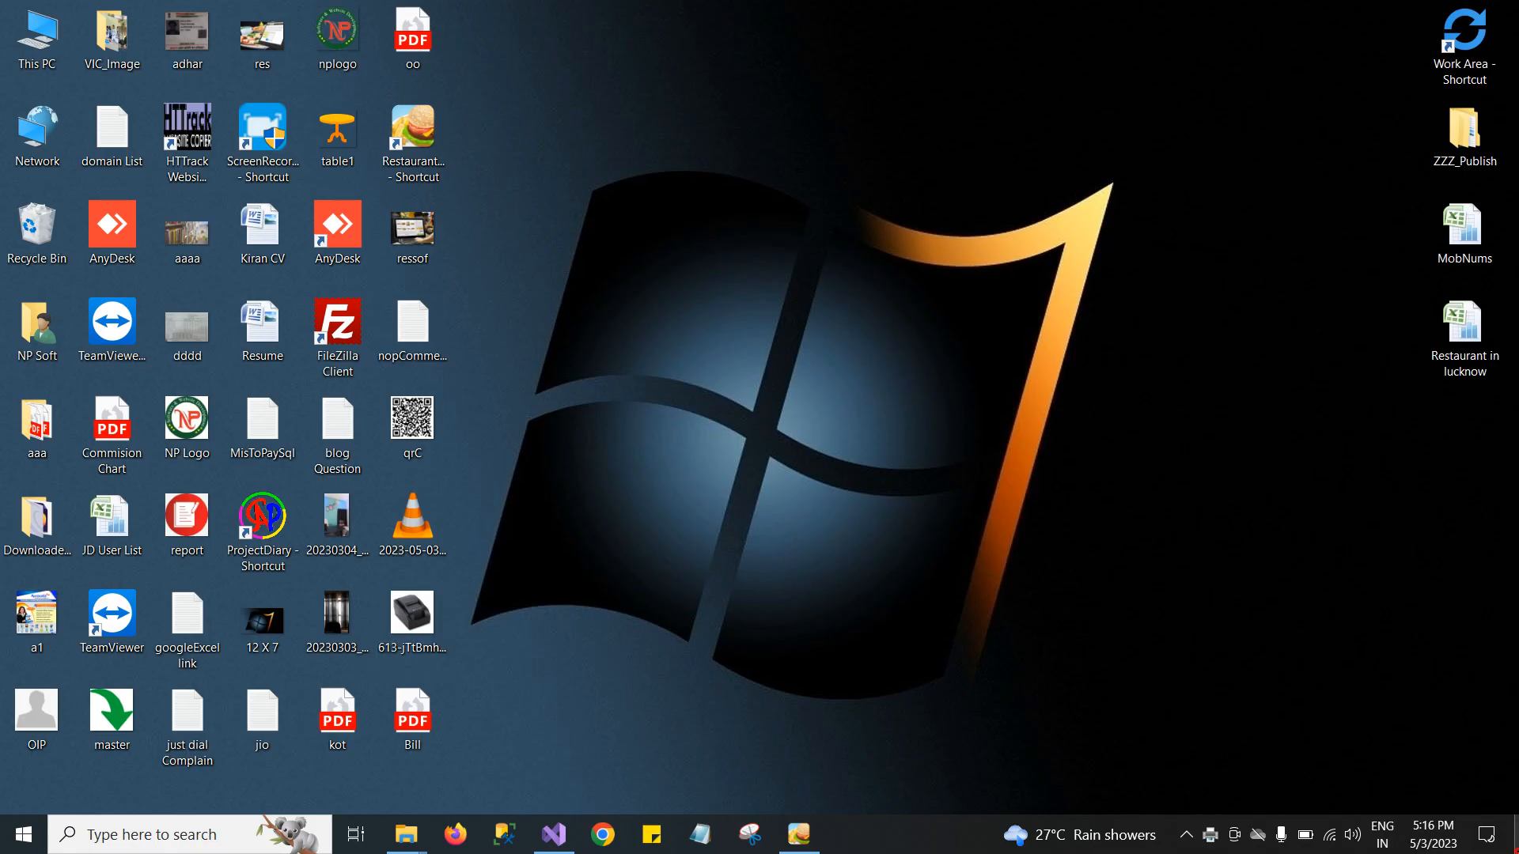
Open the Bill PDF from the Desktop to review the receipt, dismissing the extra save dialog, then close it.
double_click(408, 723)
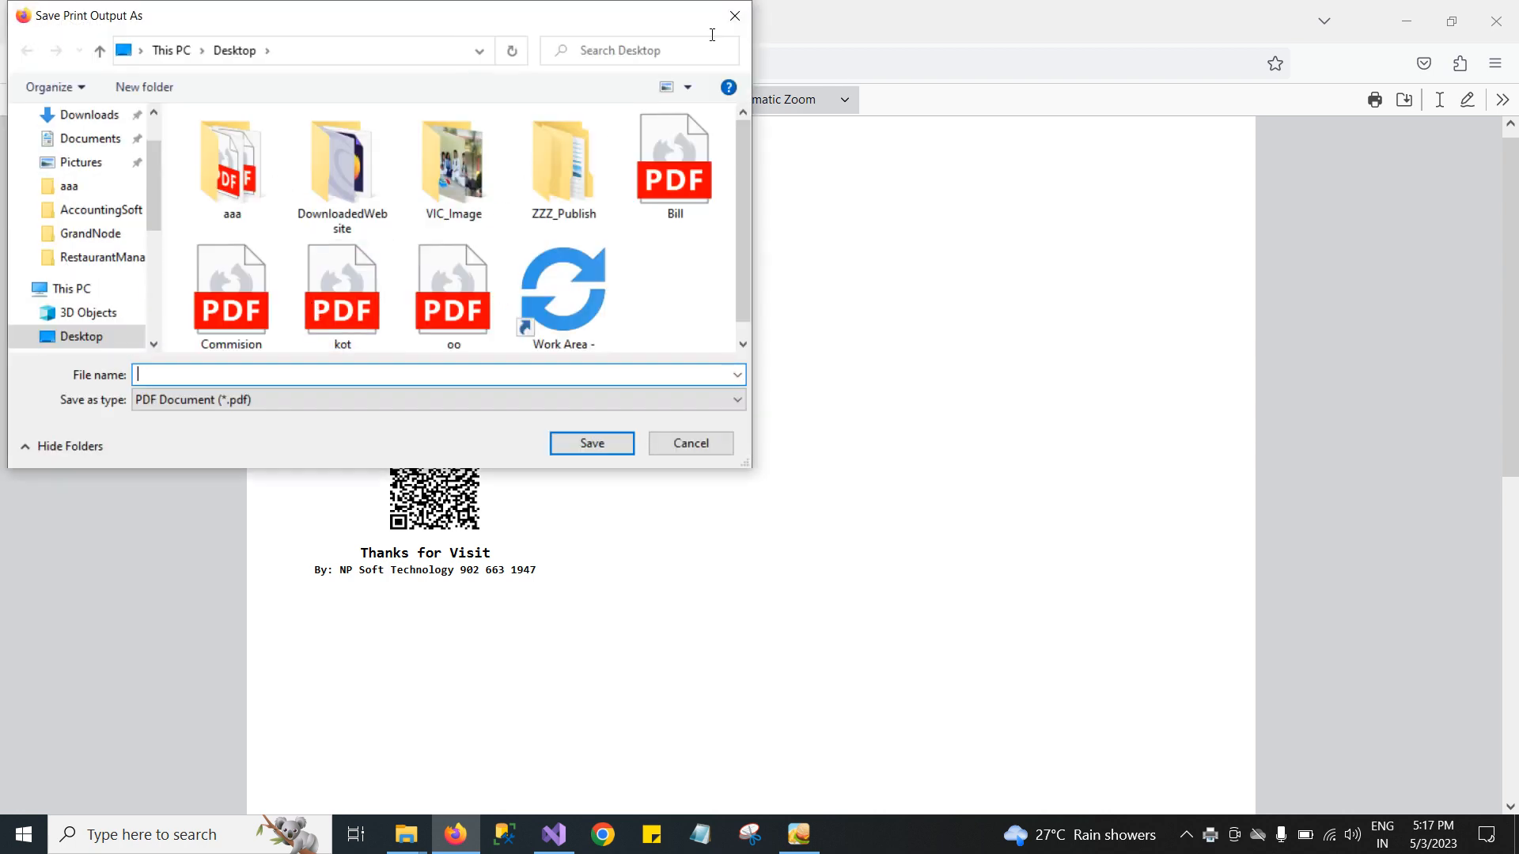
left_click(735, 14)
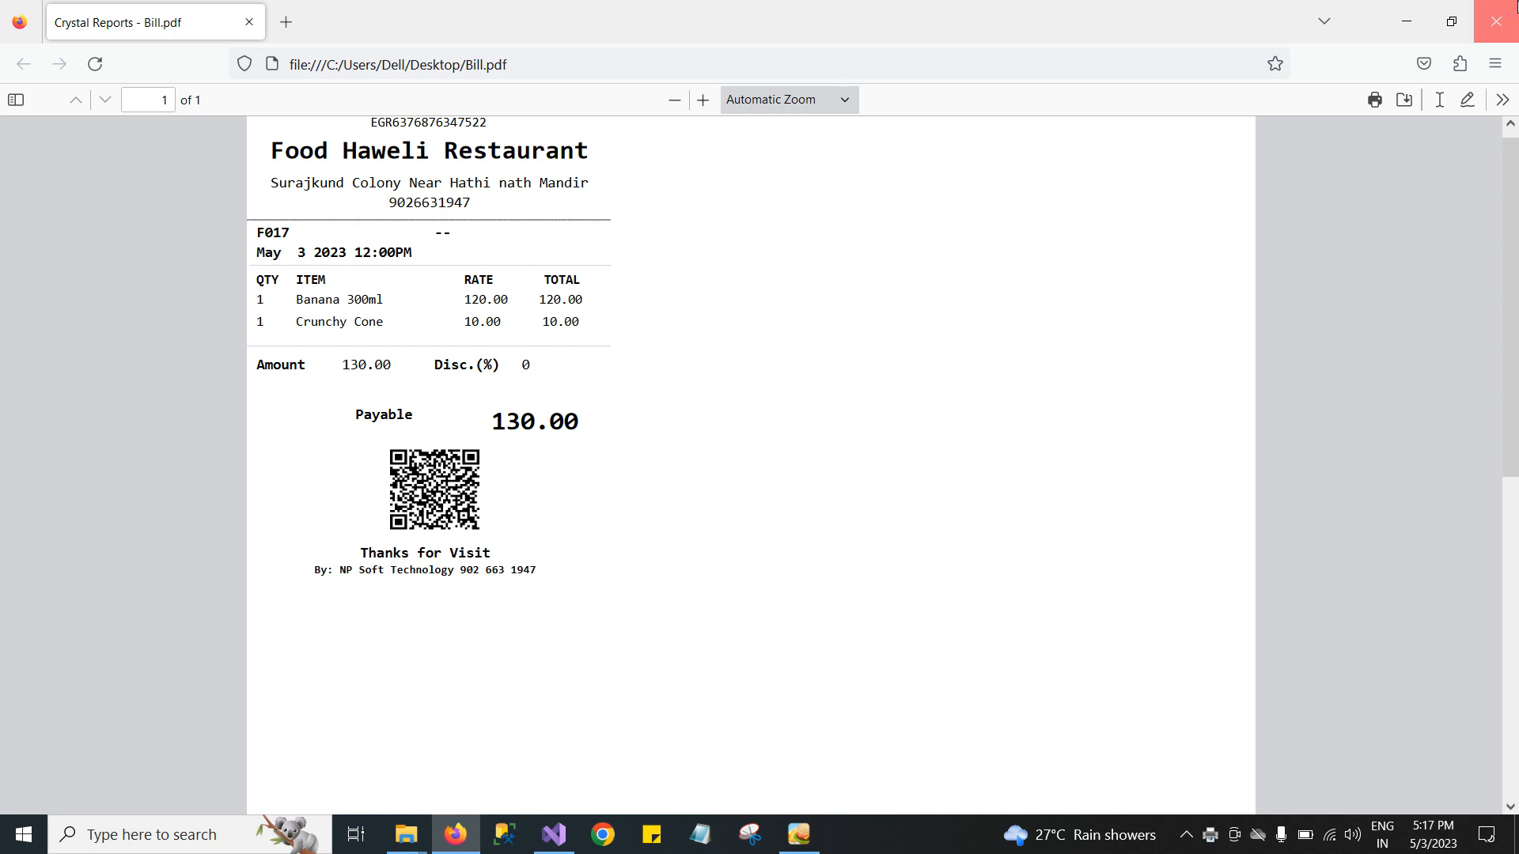
left_click(1496, 21)
Search the item field for ba and add Banana 300ml to the new order.
left_click(1170, 144)
type("aa")
key("BackSpace")
key("BackSpace")
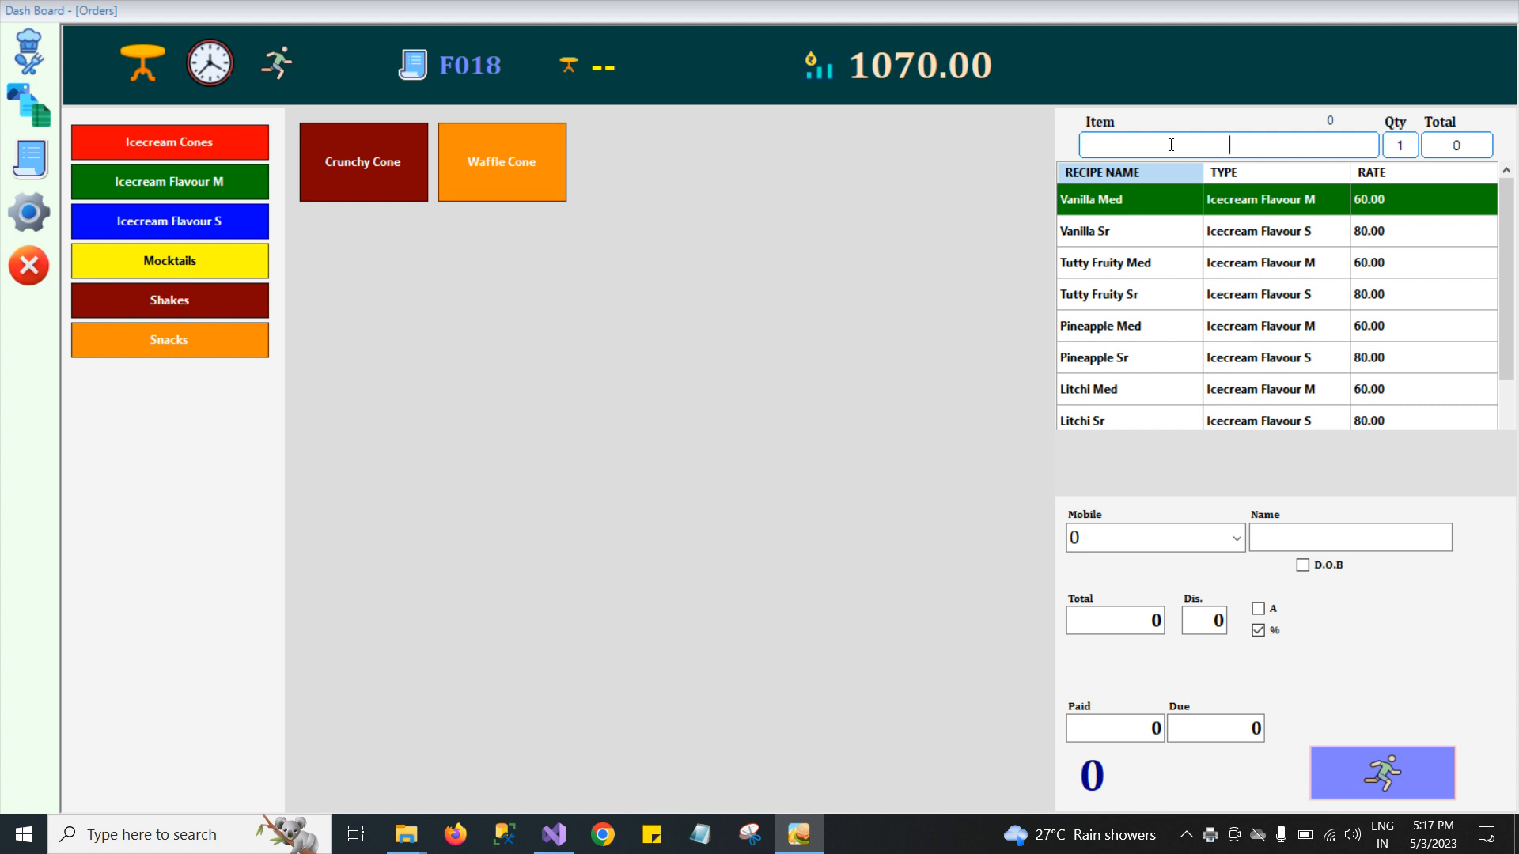
type("ba")
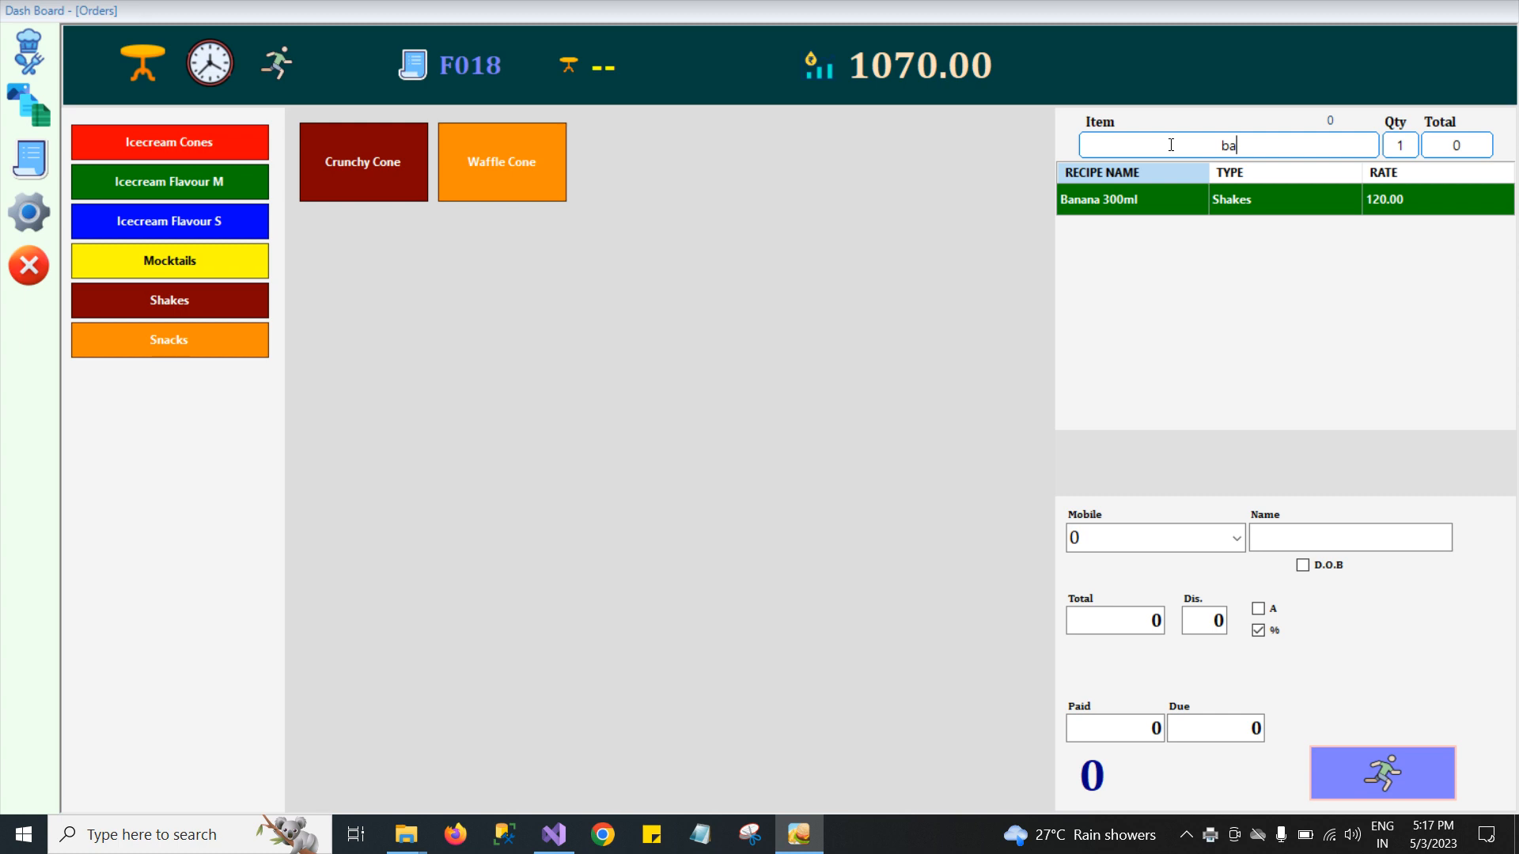
key("Return")
key("Return")
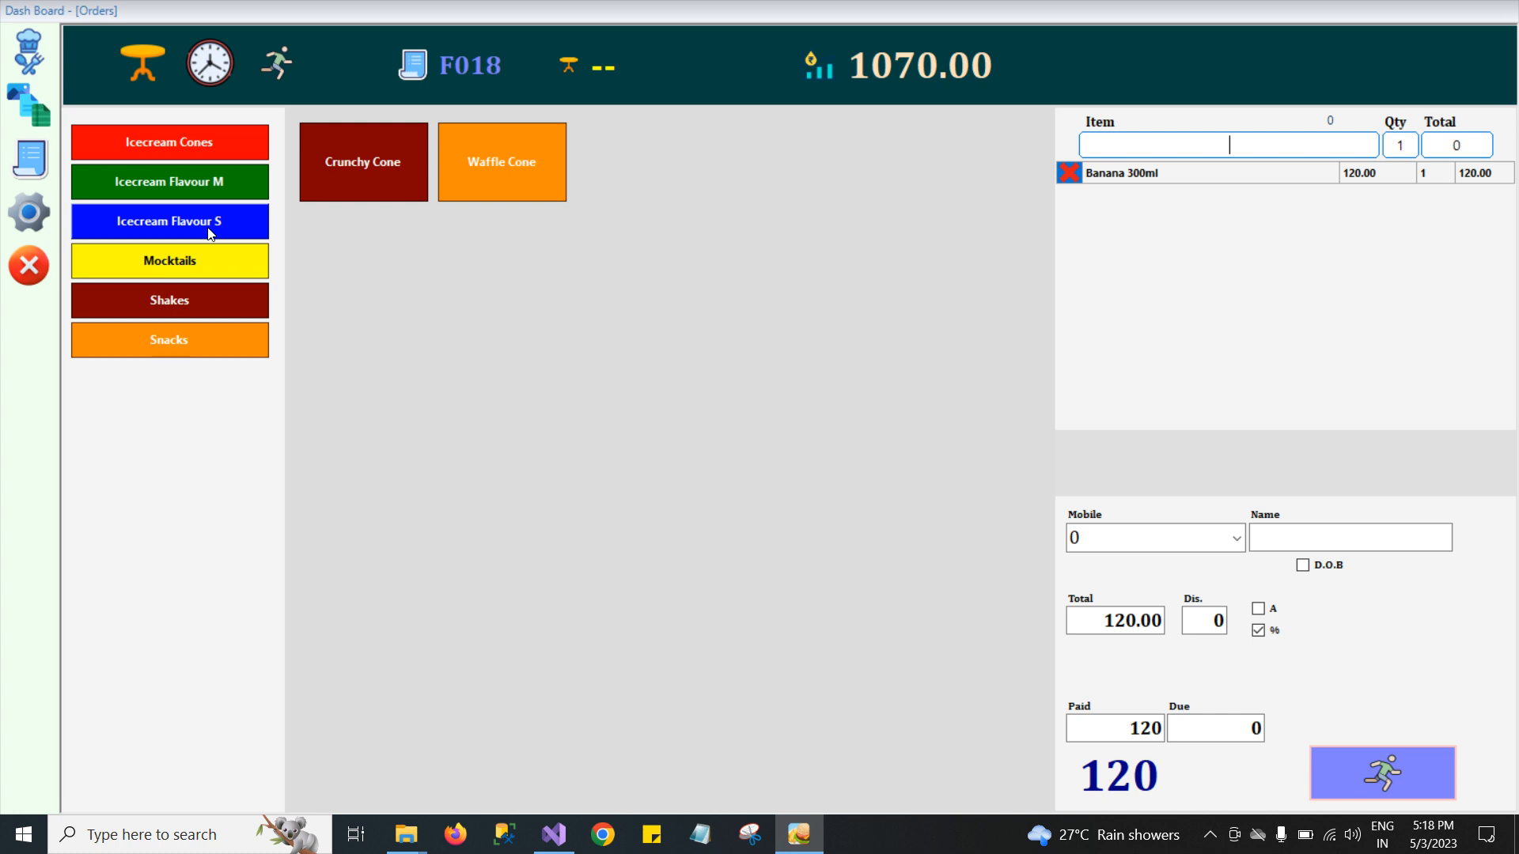
Assign the order to Table-6 and add Butter Scotch Sr and Mango Sr from Icecream Flavour S.
left_click(143, 72)
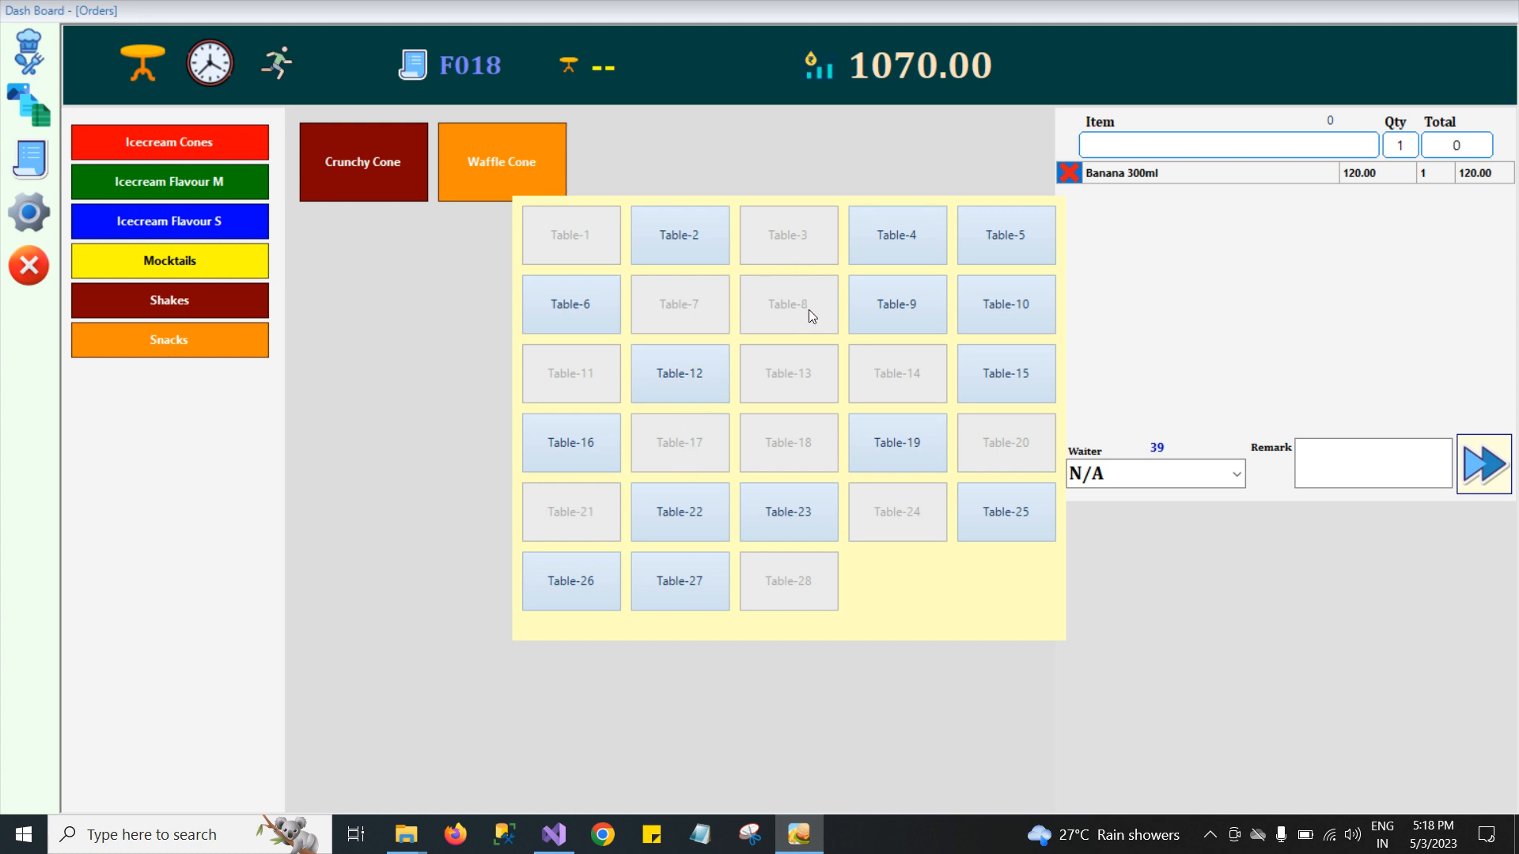
left_click(566, 303)
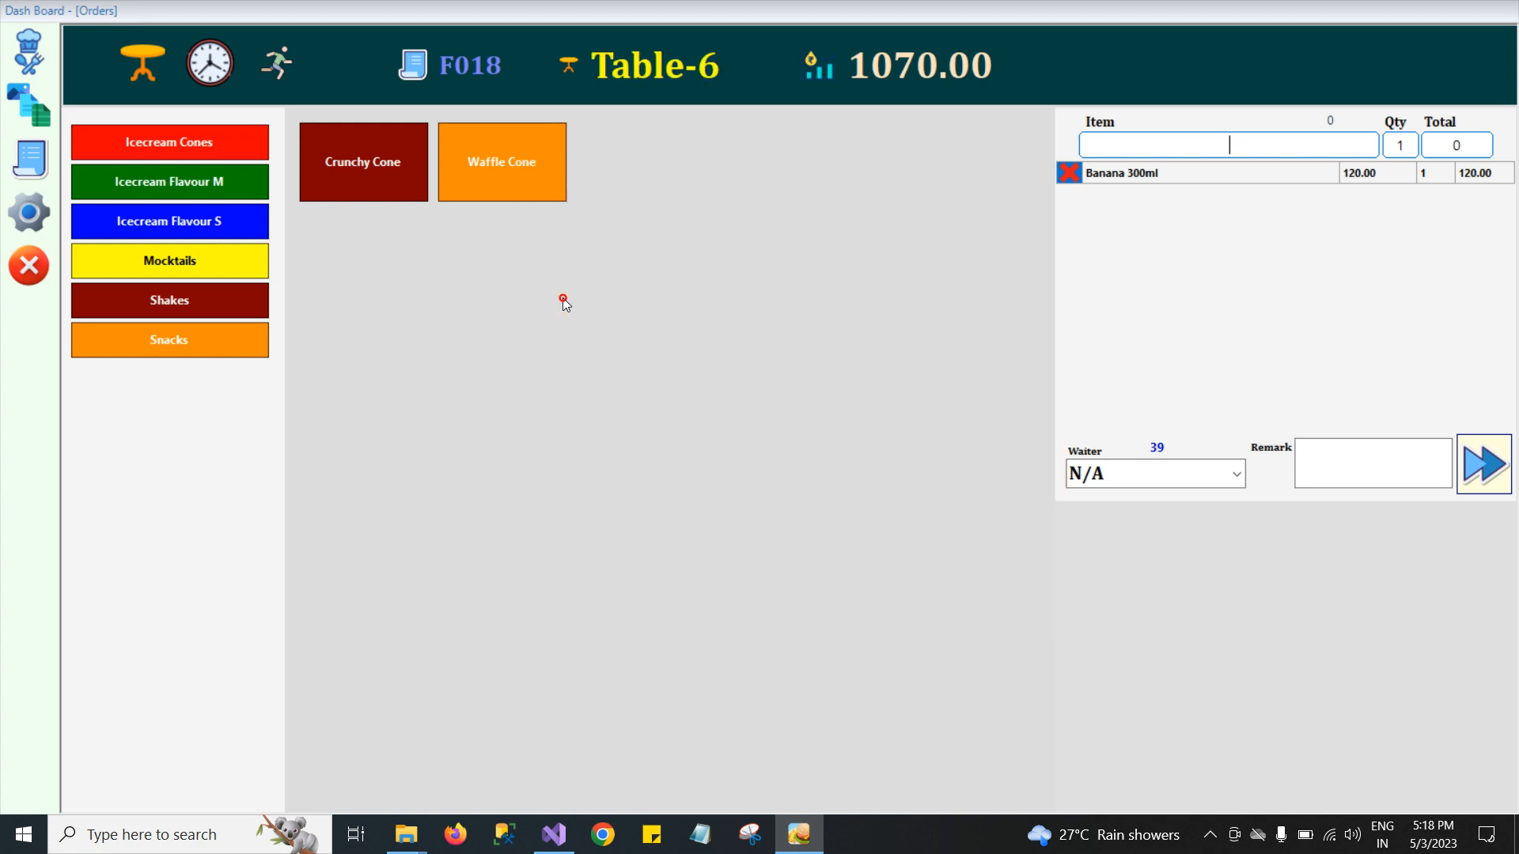
left_click(152, 232)
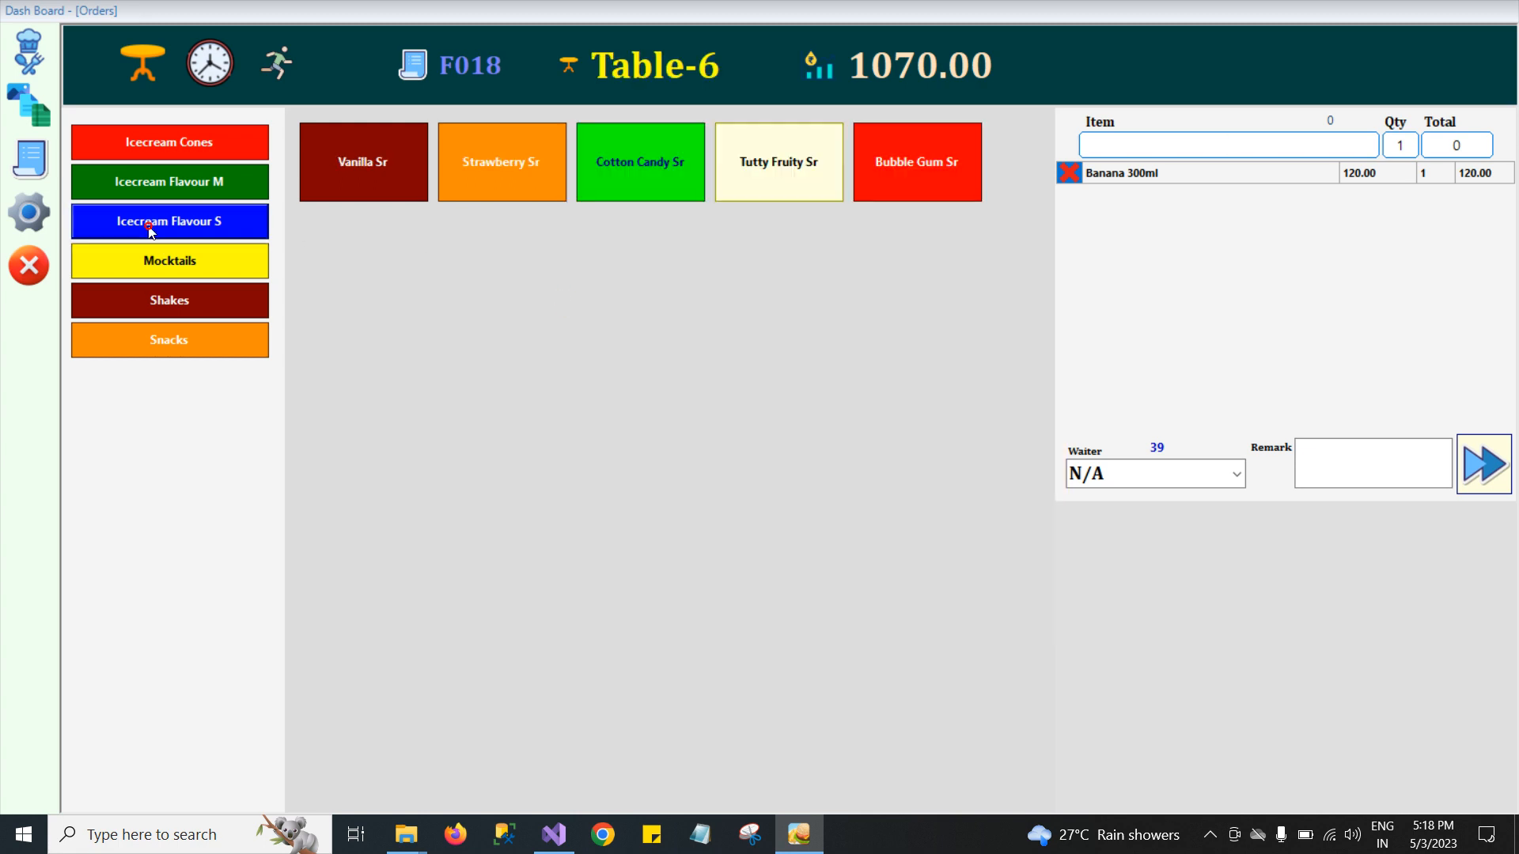
left_click(536, 251)
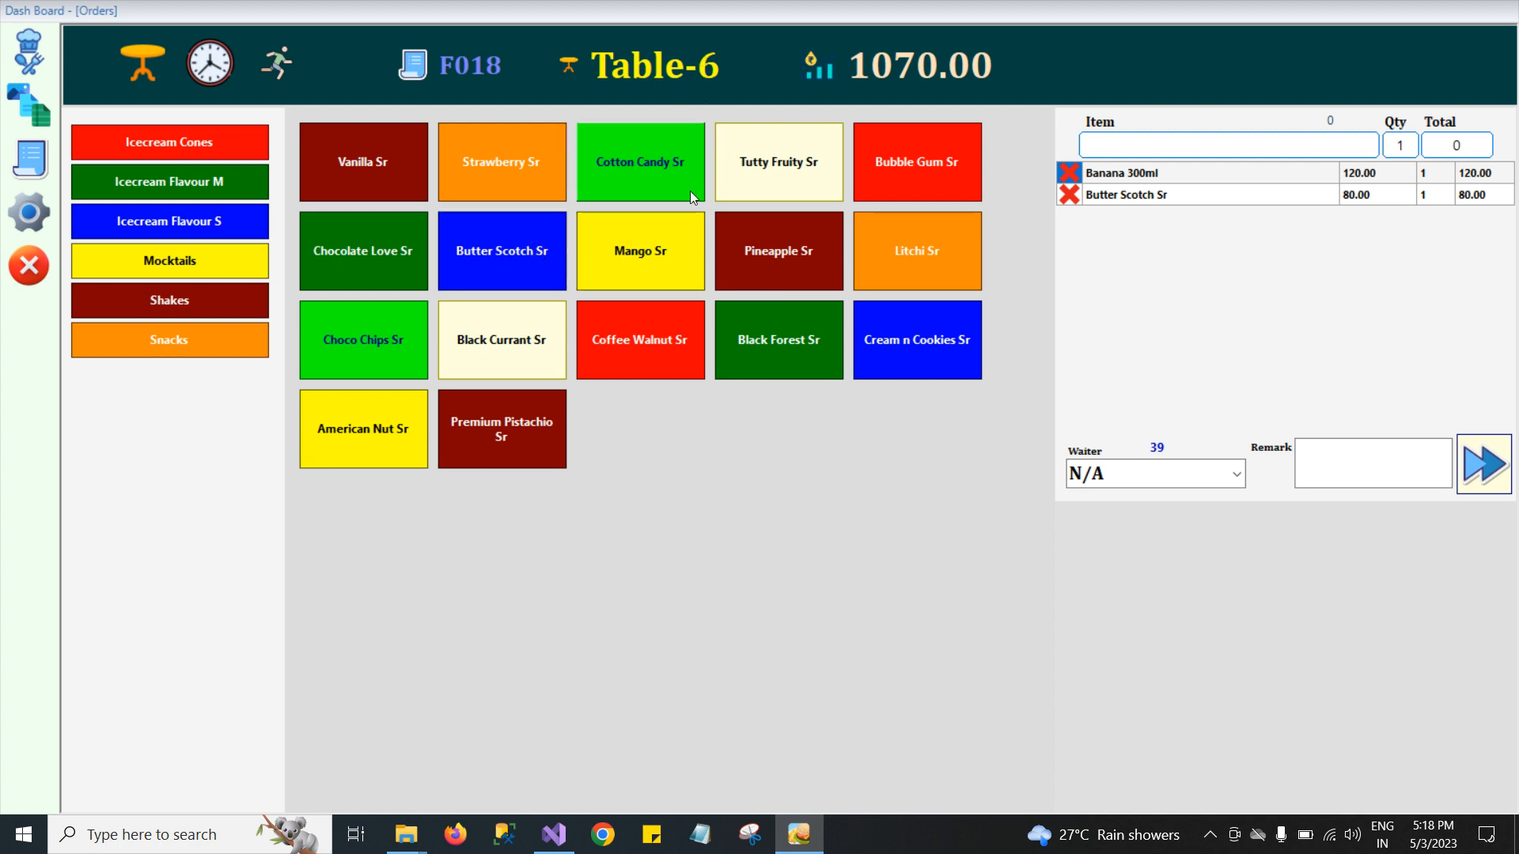
left_click(691, 269)
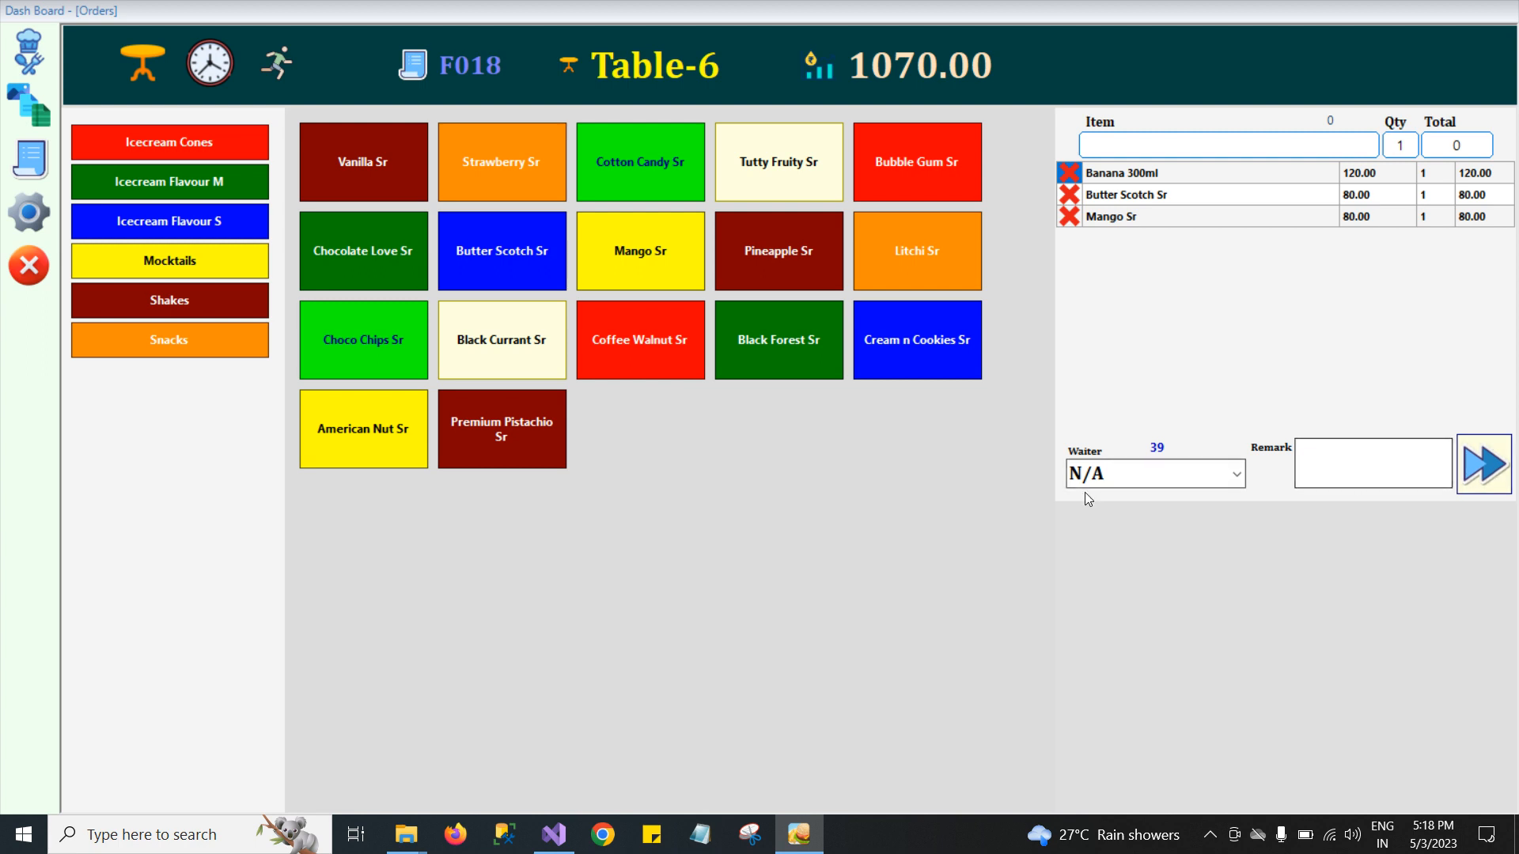
Generate and confirm a KOT for the Table-6 order with the waiter left at N/A.
left_click(1236, 475)
left_click(1236, 481)
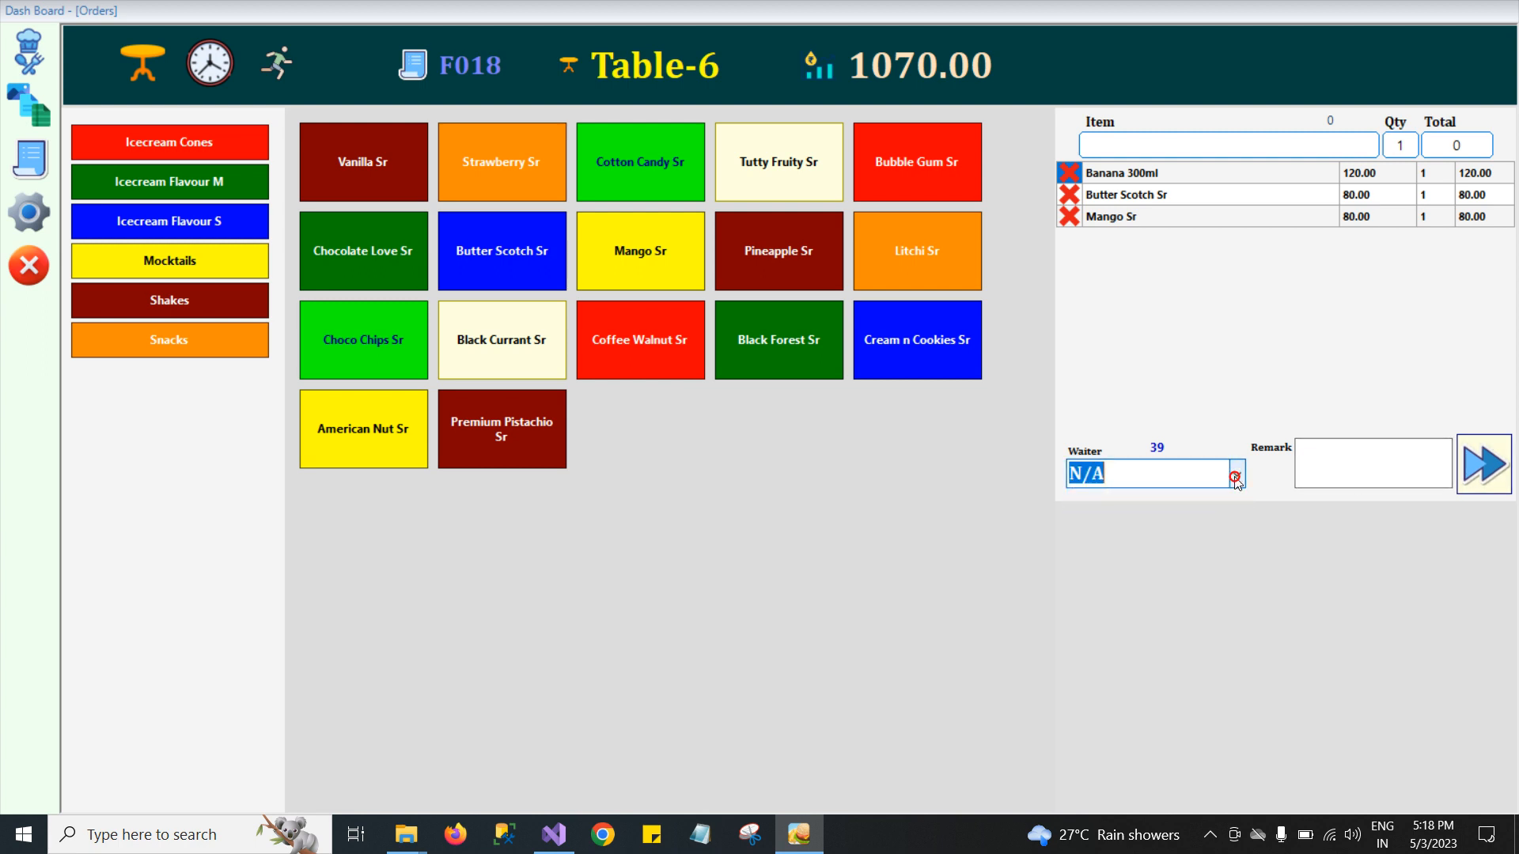
left_click(1505, 470)
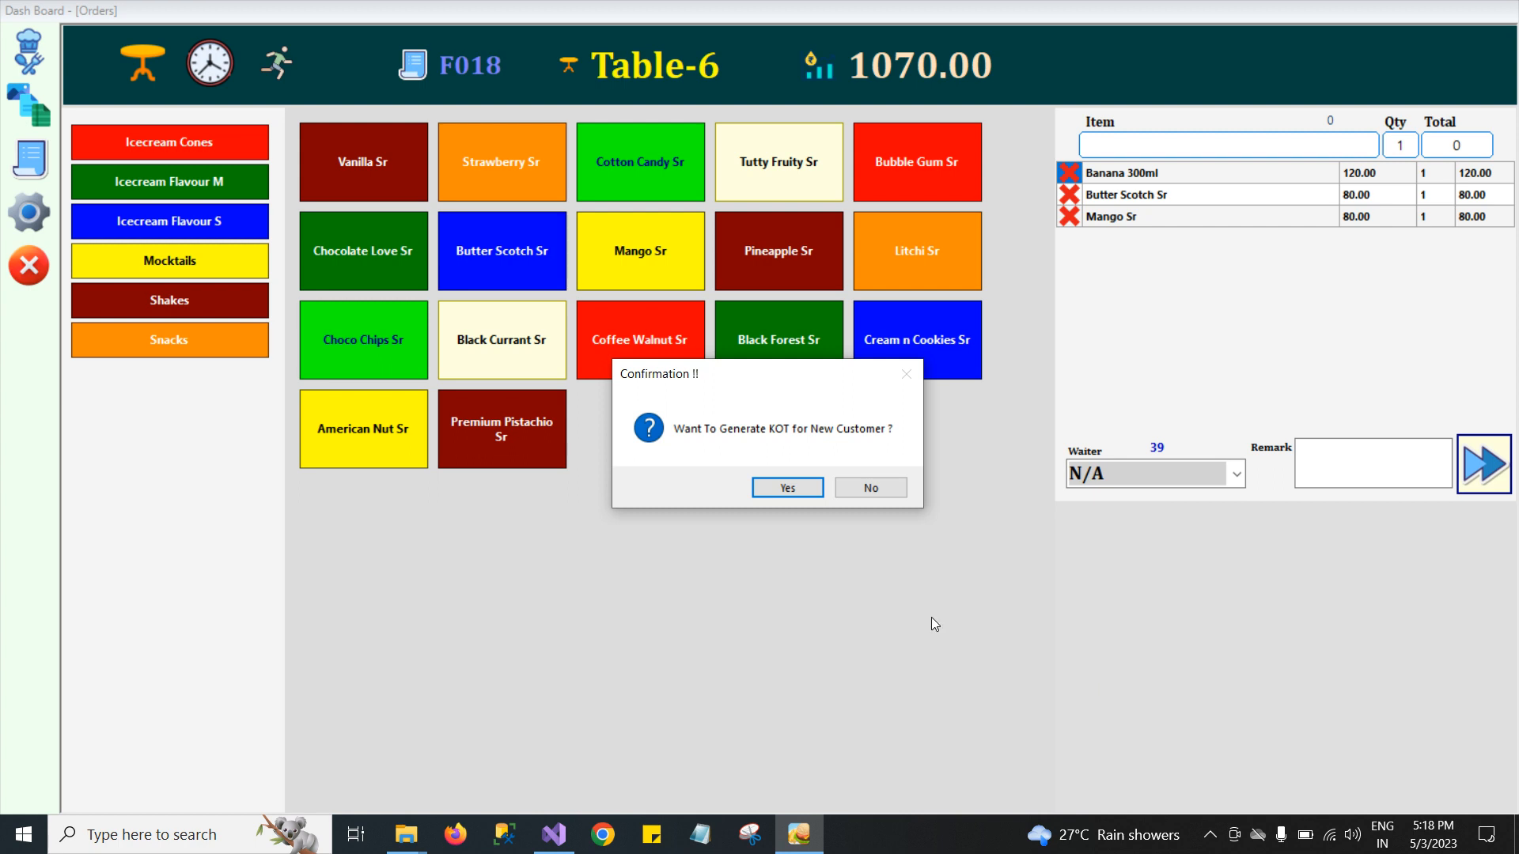
key("Return")
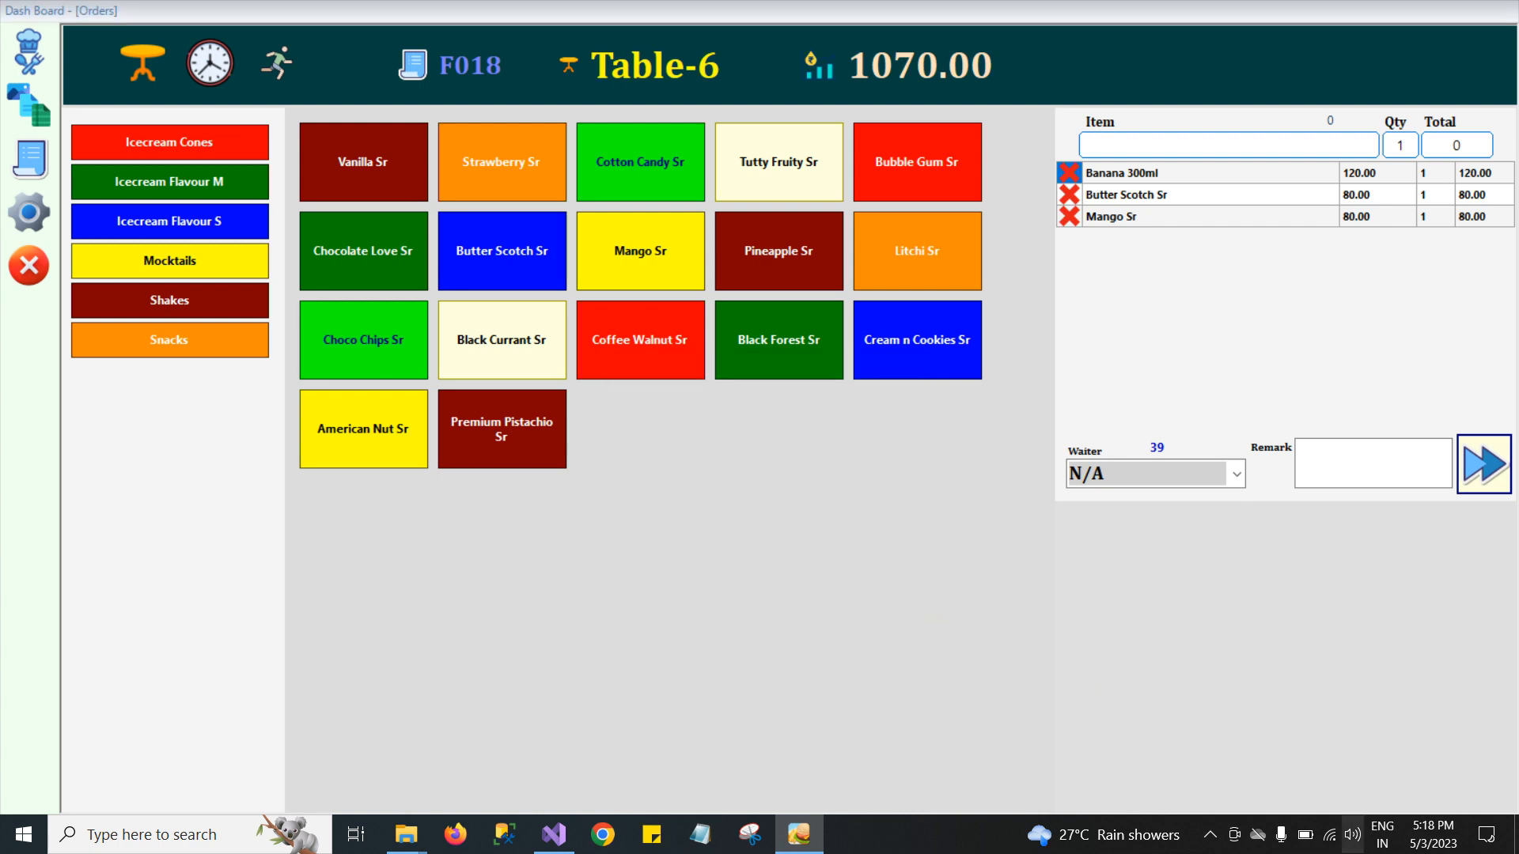
Save the KOT print output as aaa inside the Desktop aaa folder, replacing the existing file.
left_click(1516, 851)
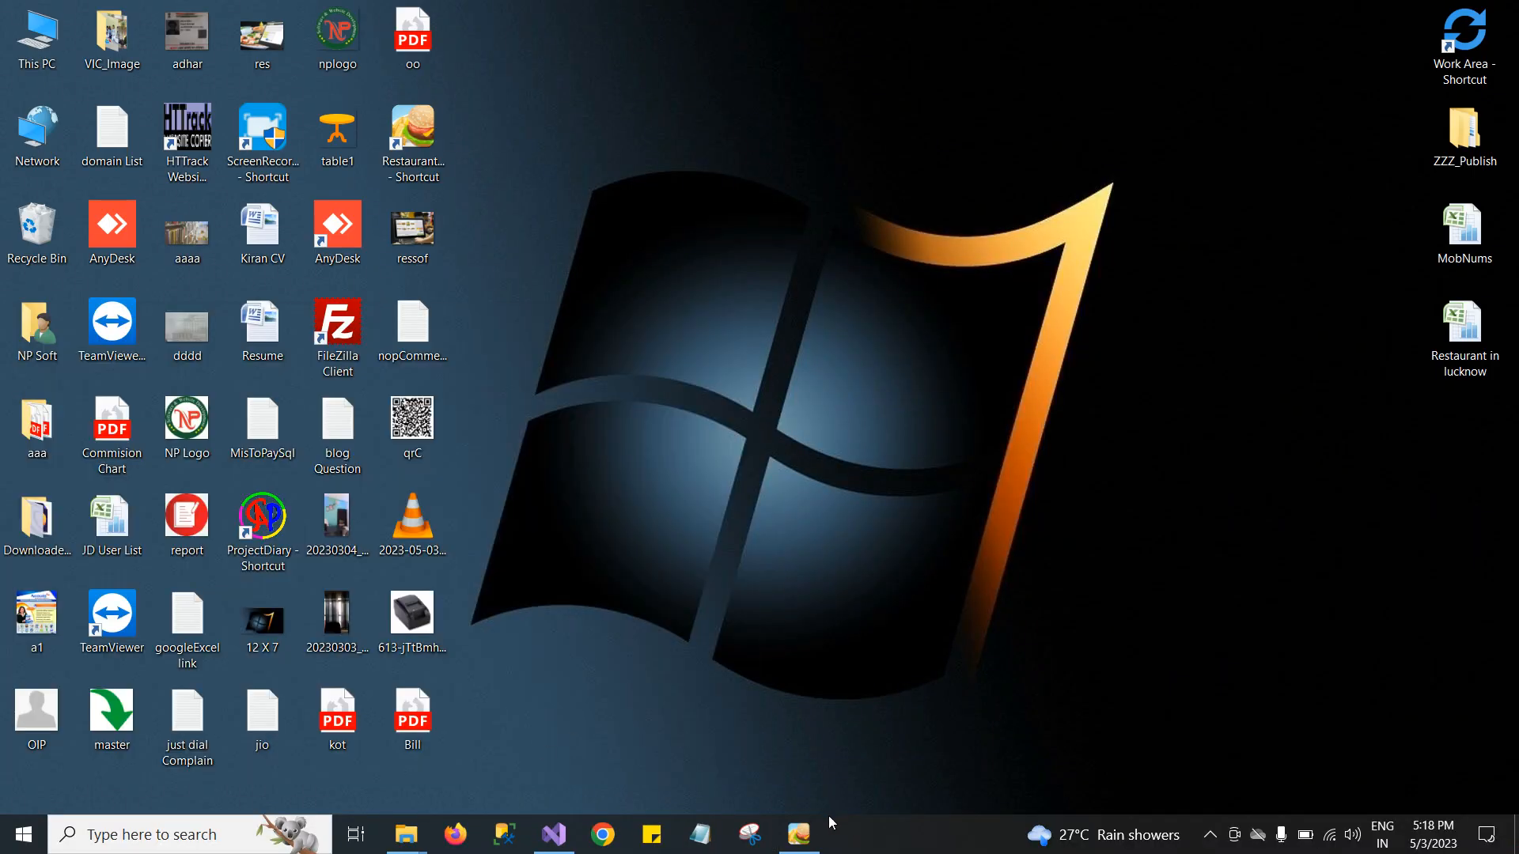
left_click(304, 682)
type("a")
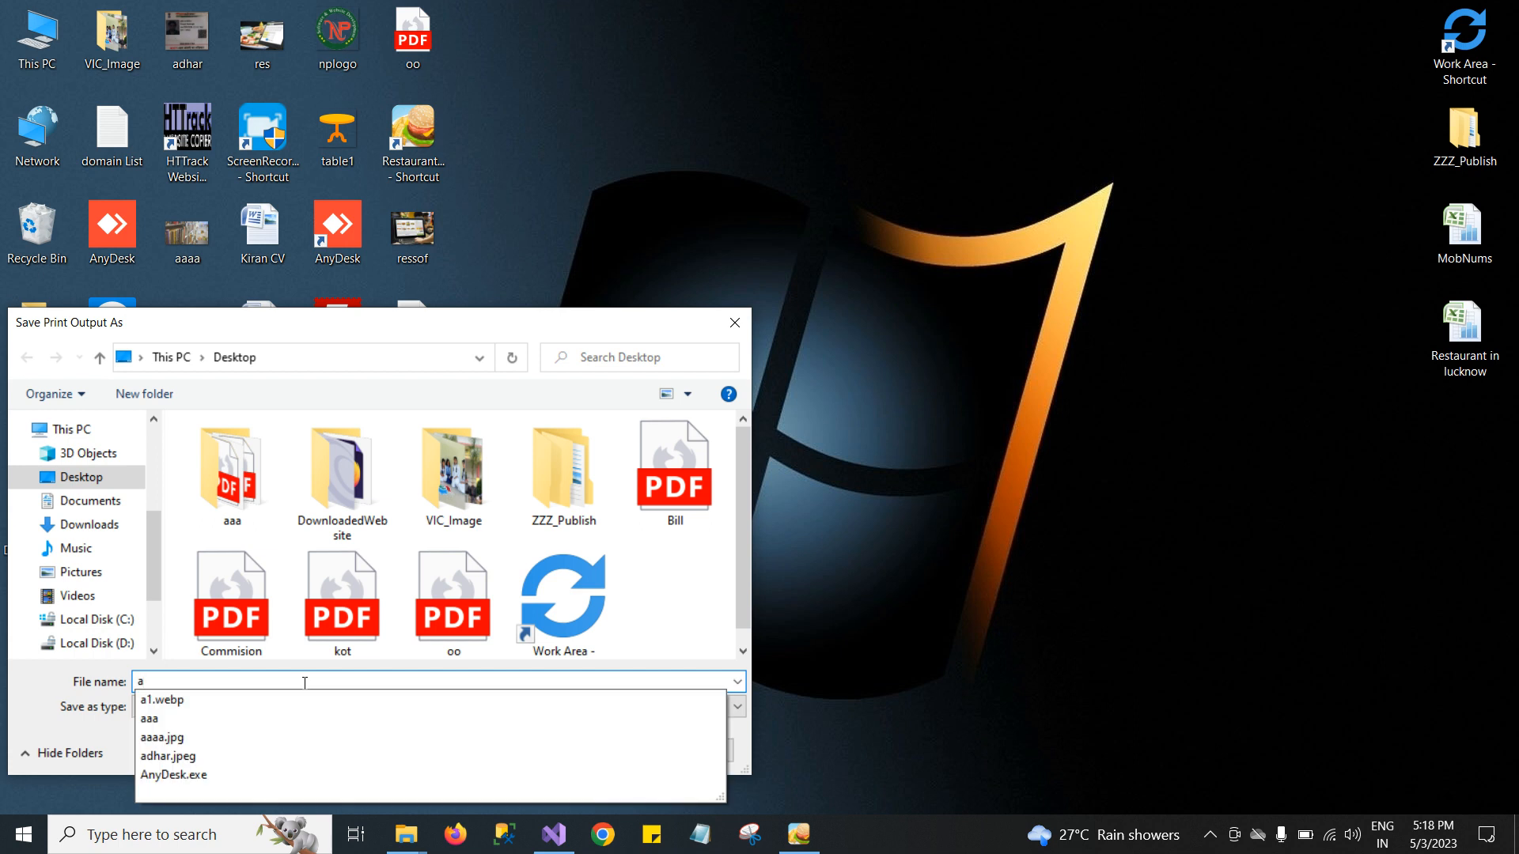
type("aa")
key("Return")
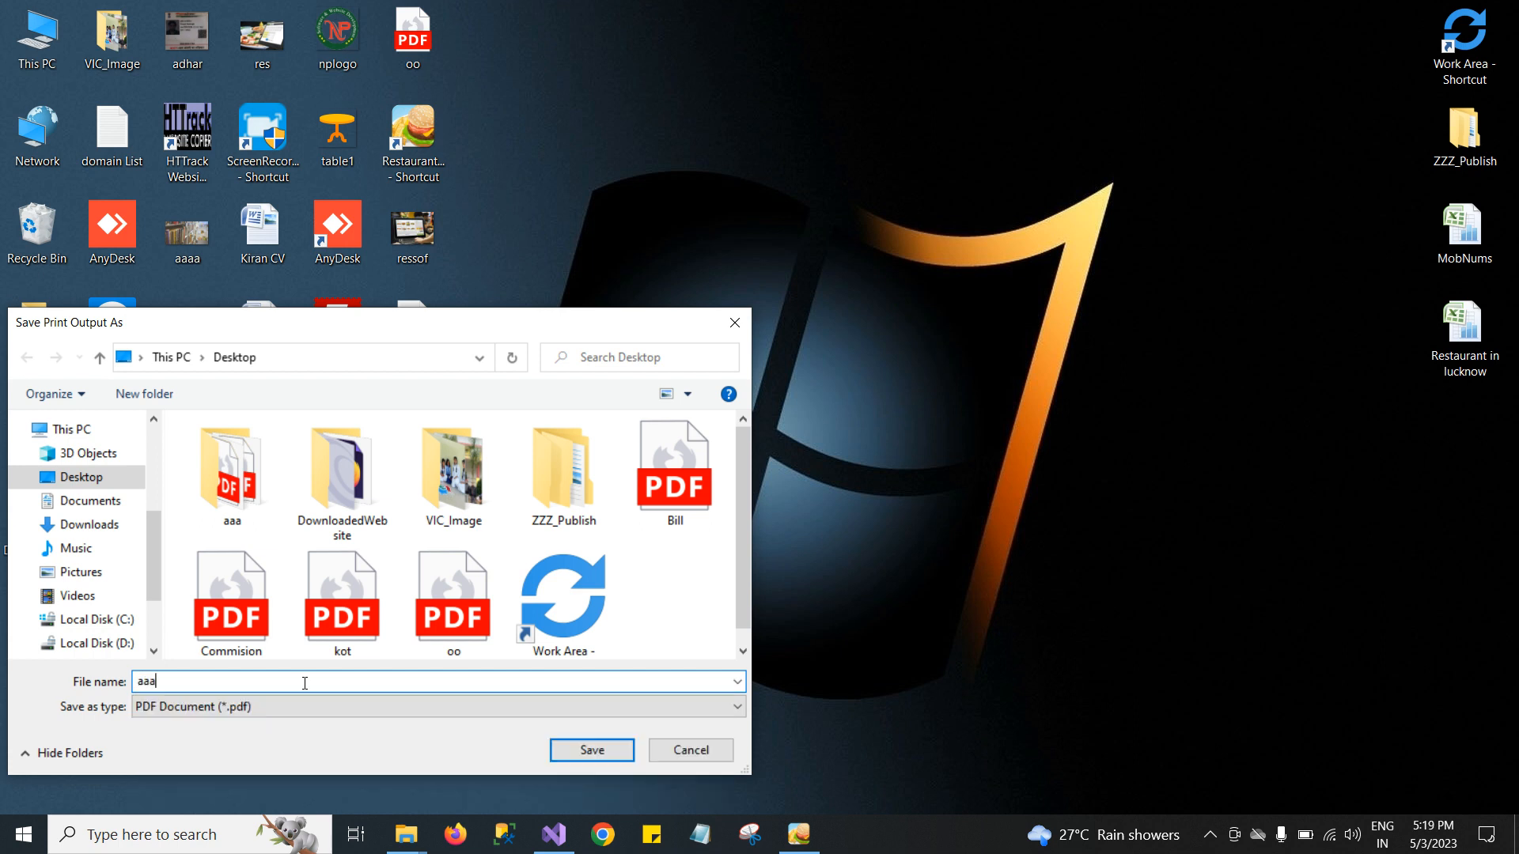
left_click(223, 479)
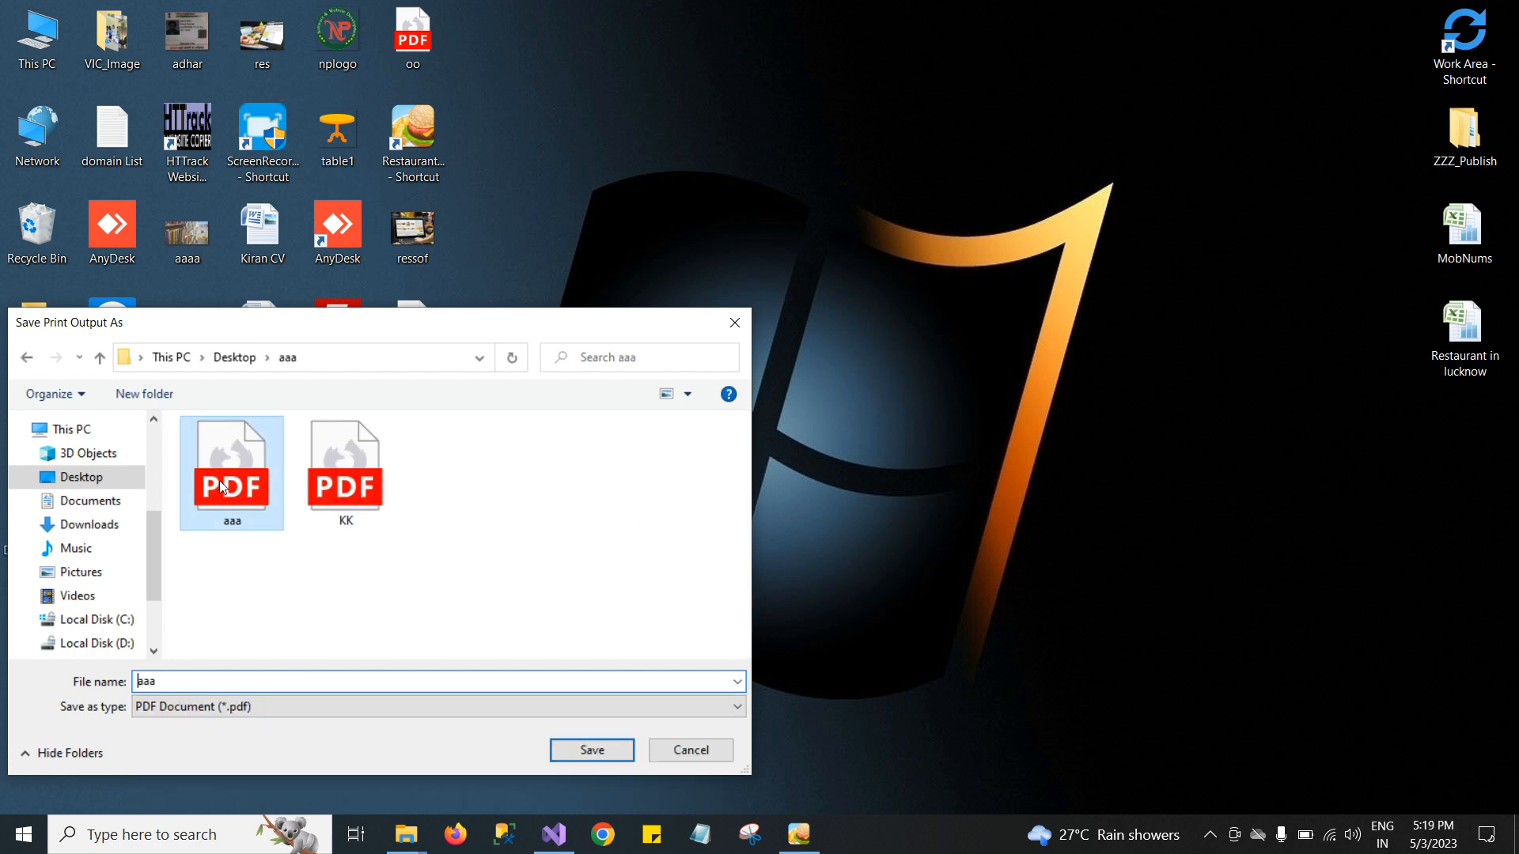
left_click(598, 753)
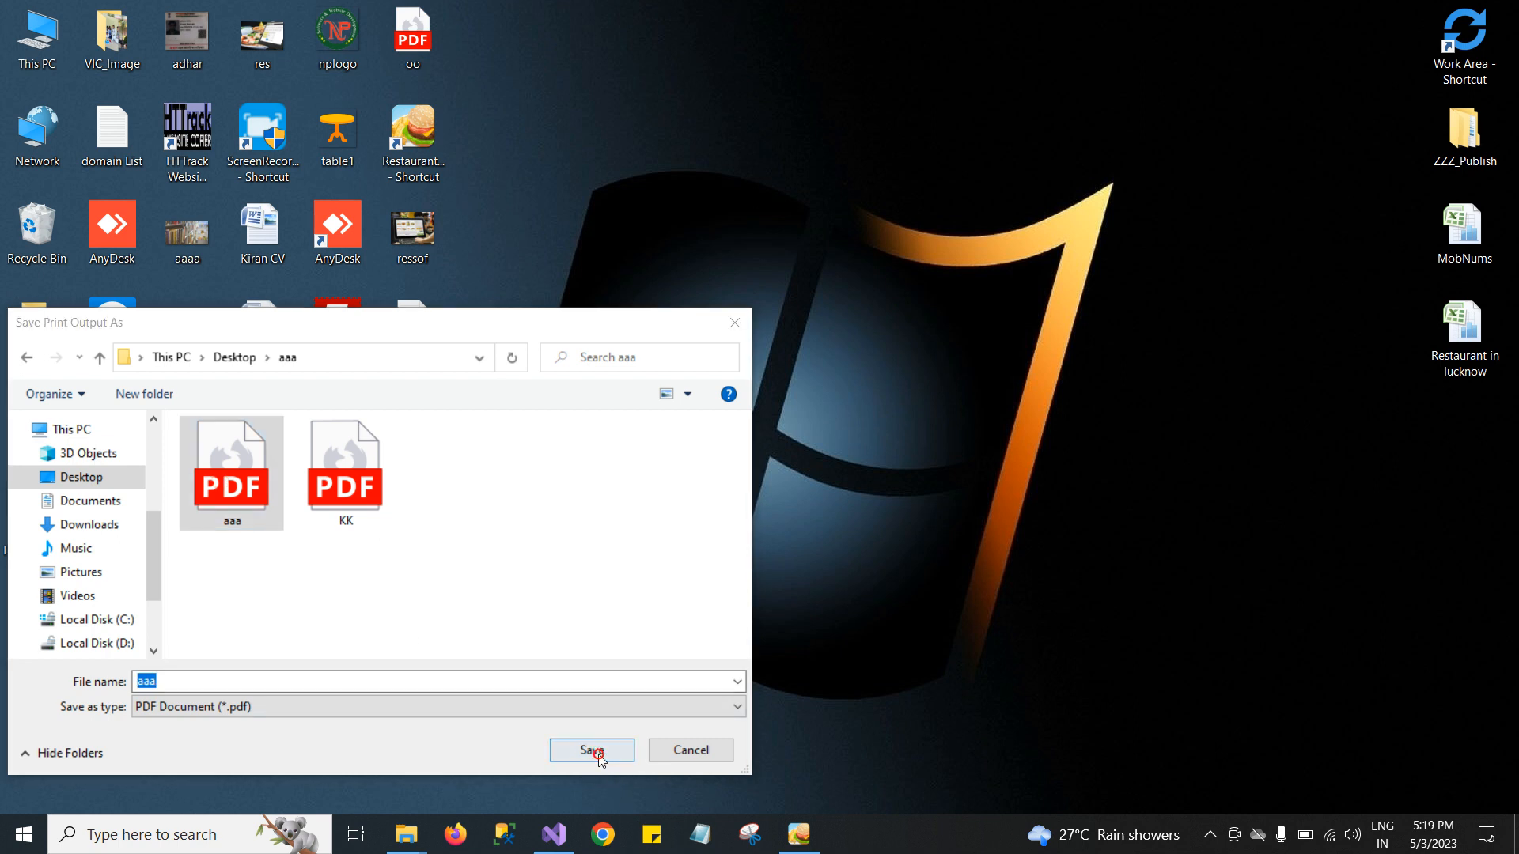
key("Return")
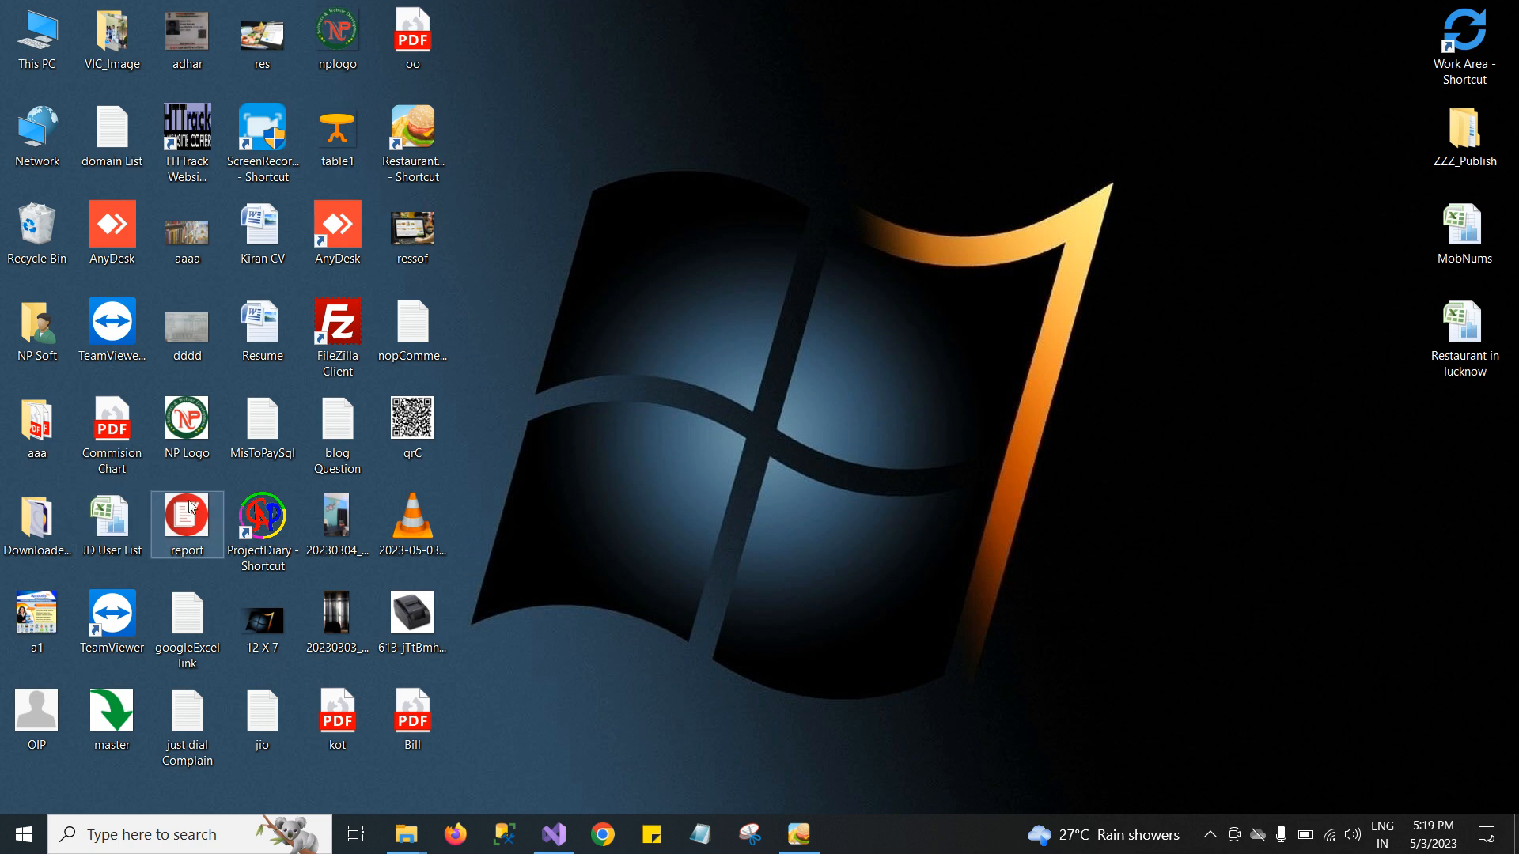
Open the aaa KOT PDF from the aaa folder to review it, then close it.
double_click(27, 399)
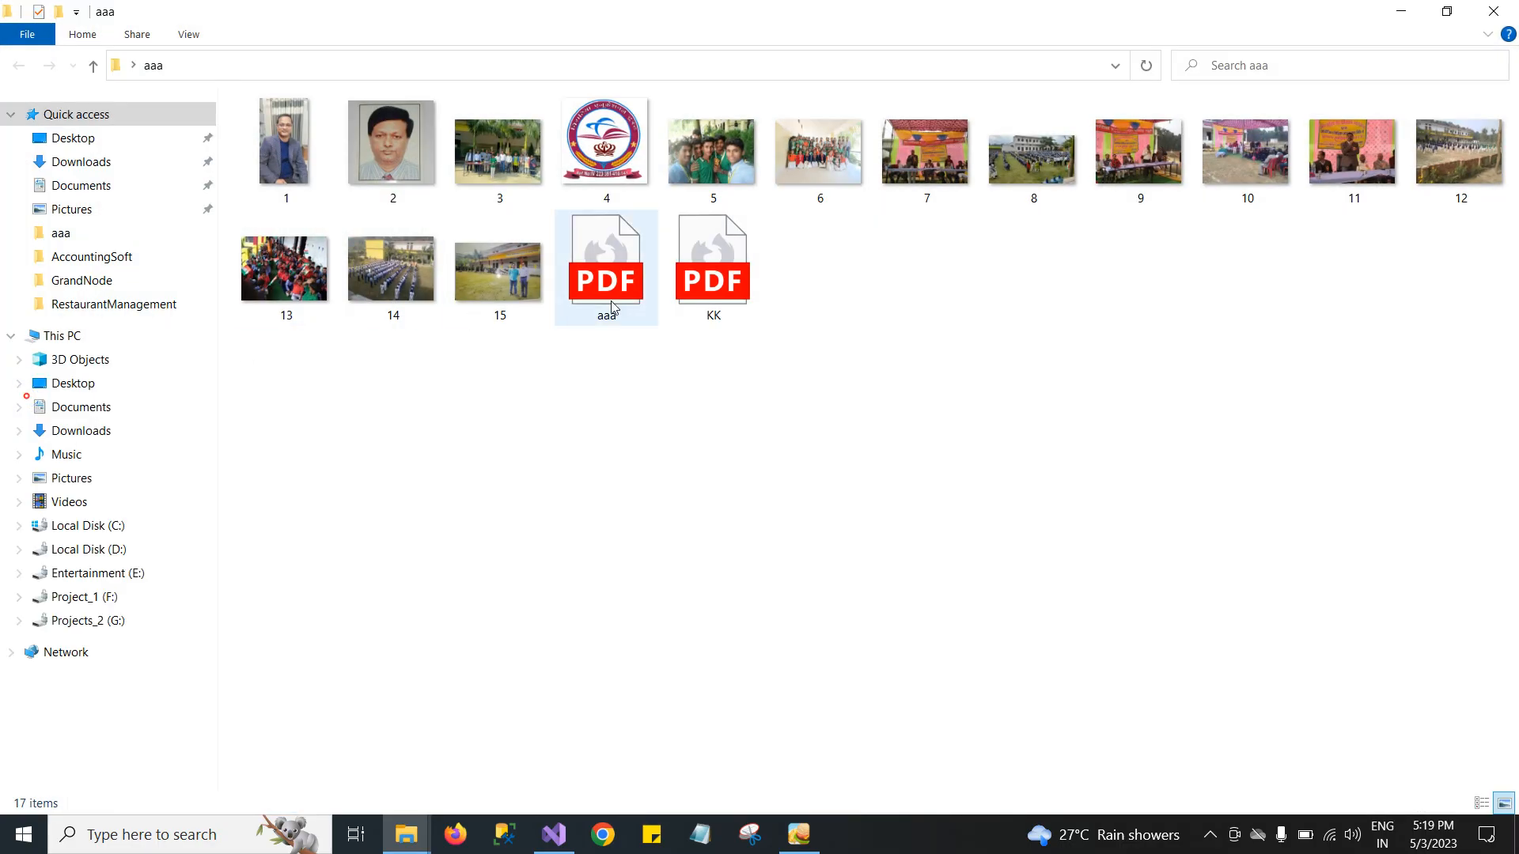
double_click(610, 278)
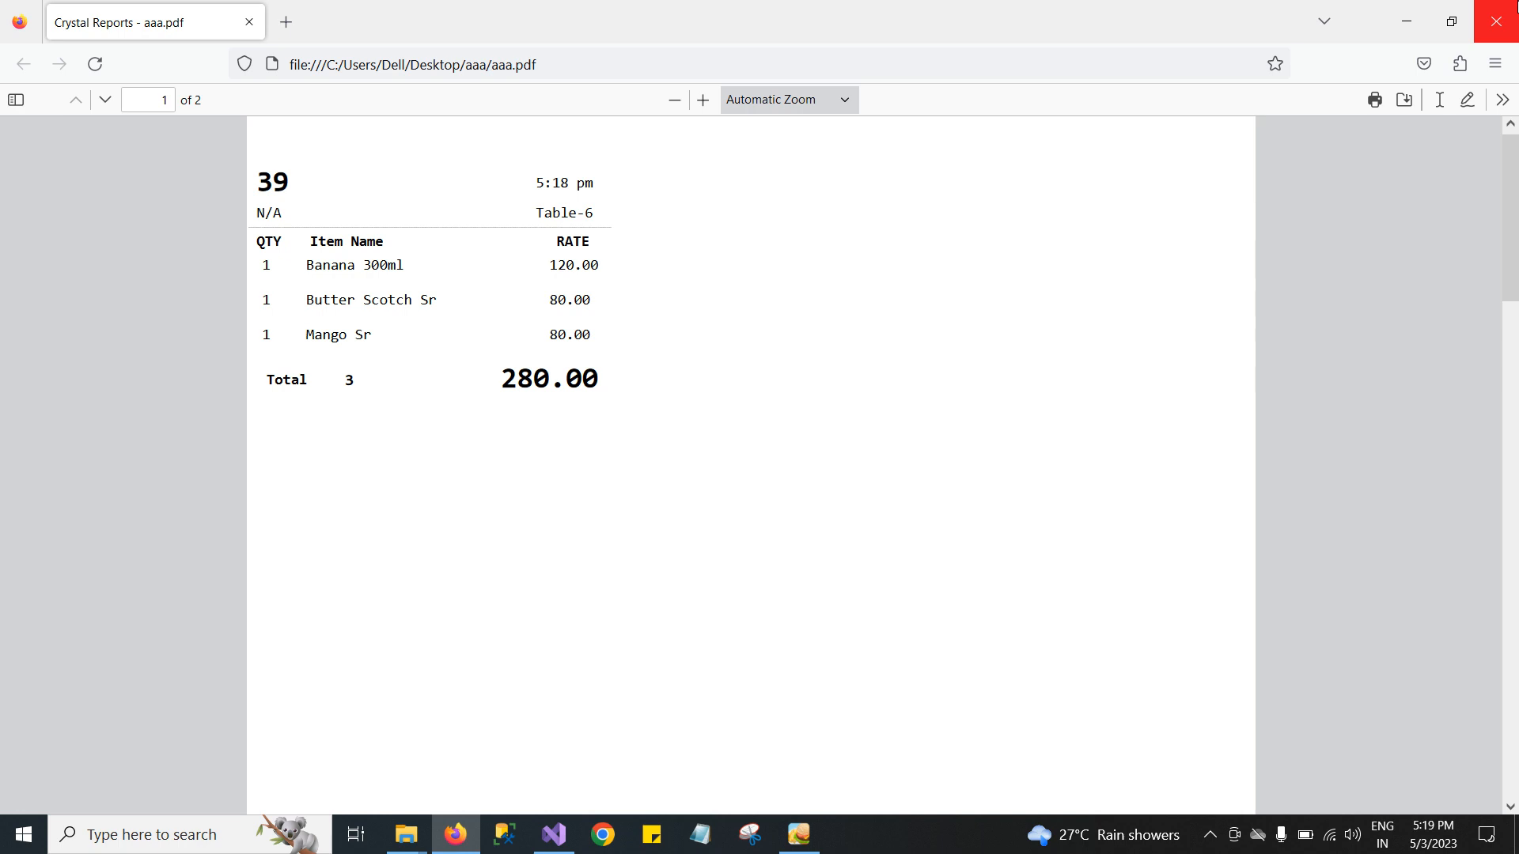
left_click(1495, 22)
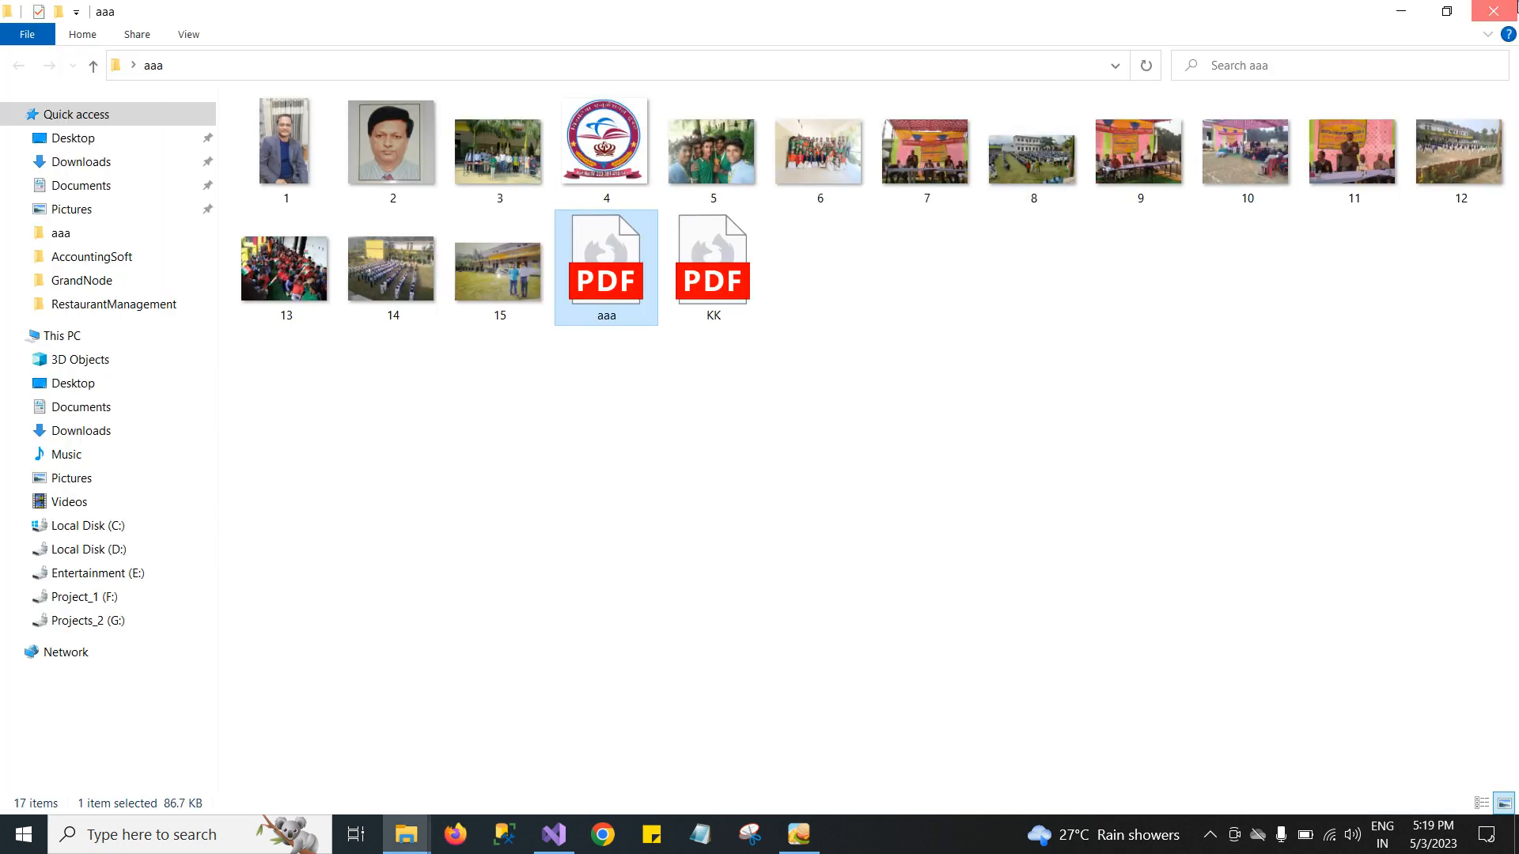
Return to the POS window and open the list of pending KOTs by table.
key("super+d")
left_click(805, 845)
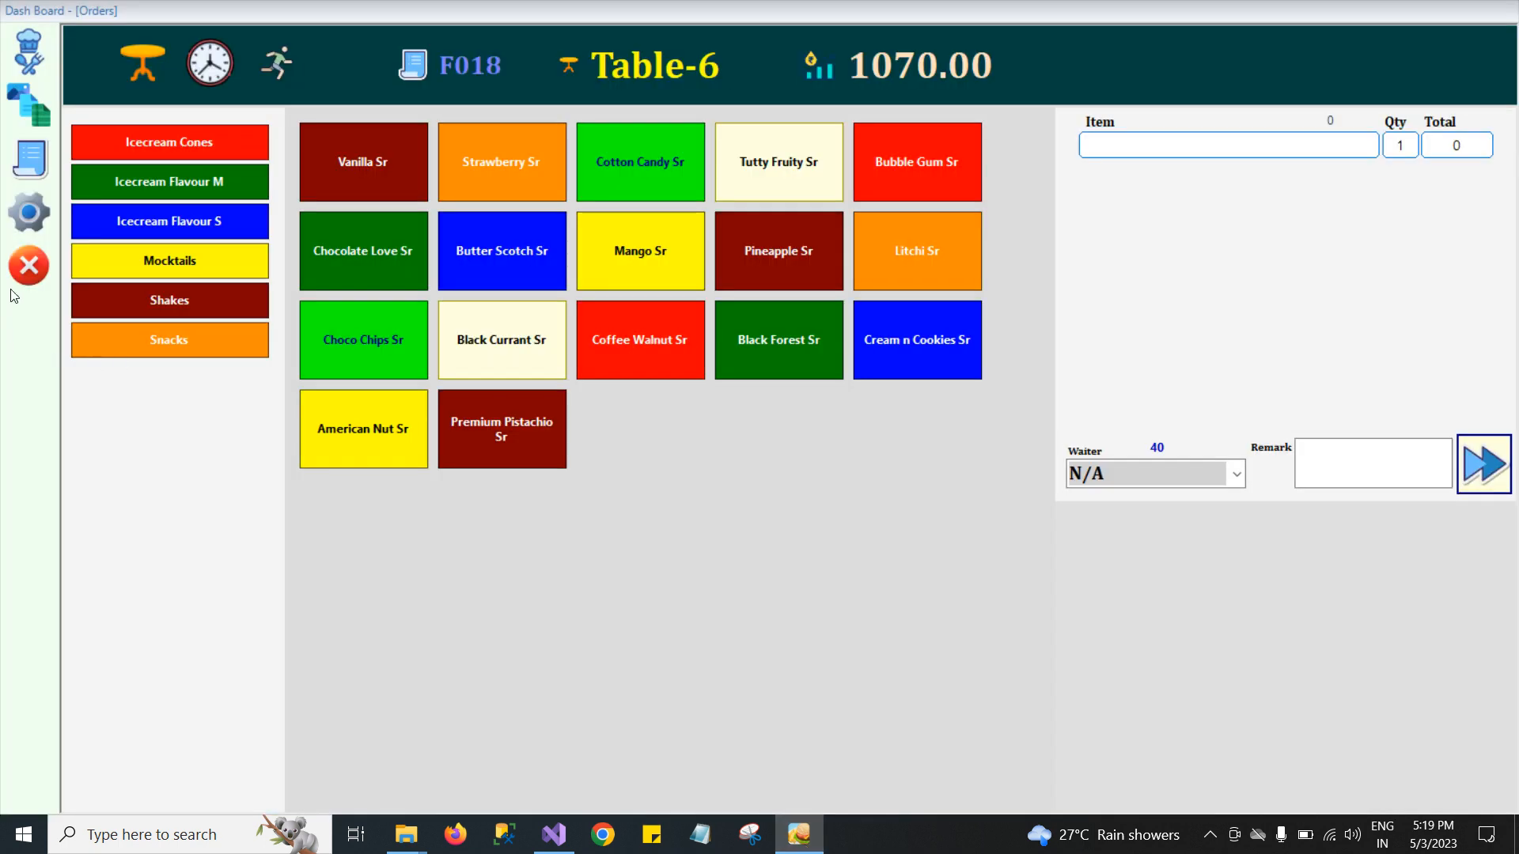
left_click(193, 84)
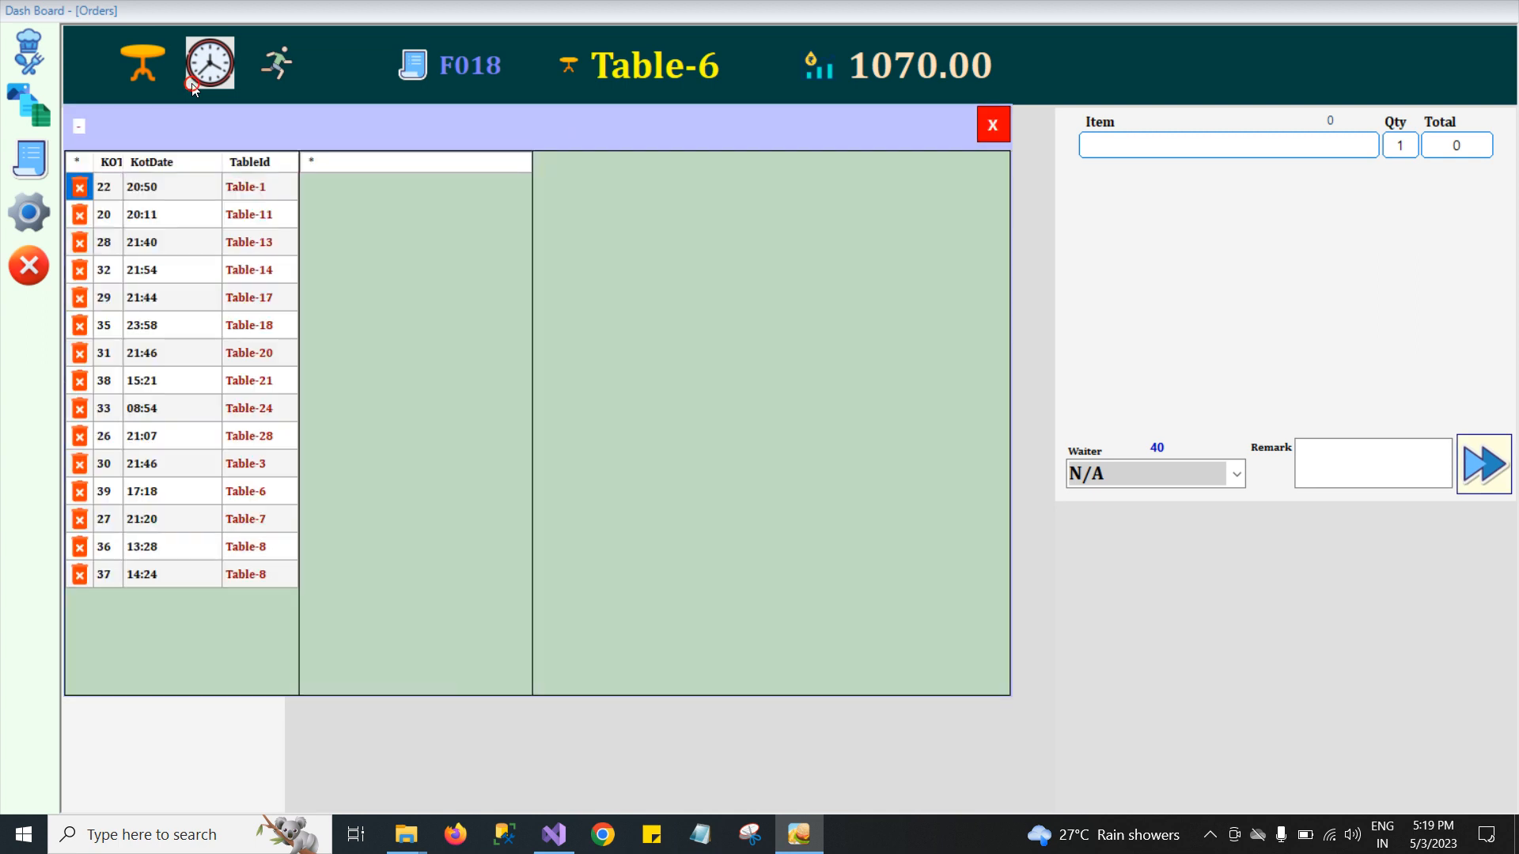
Browse the pending KOTs for Table-1 and the two Table-8 KOTs to review their items.
left_click(255, 187)
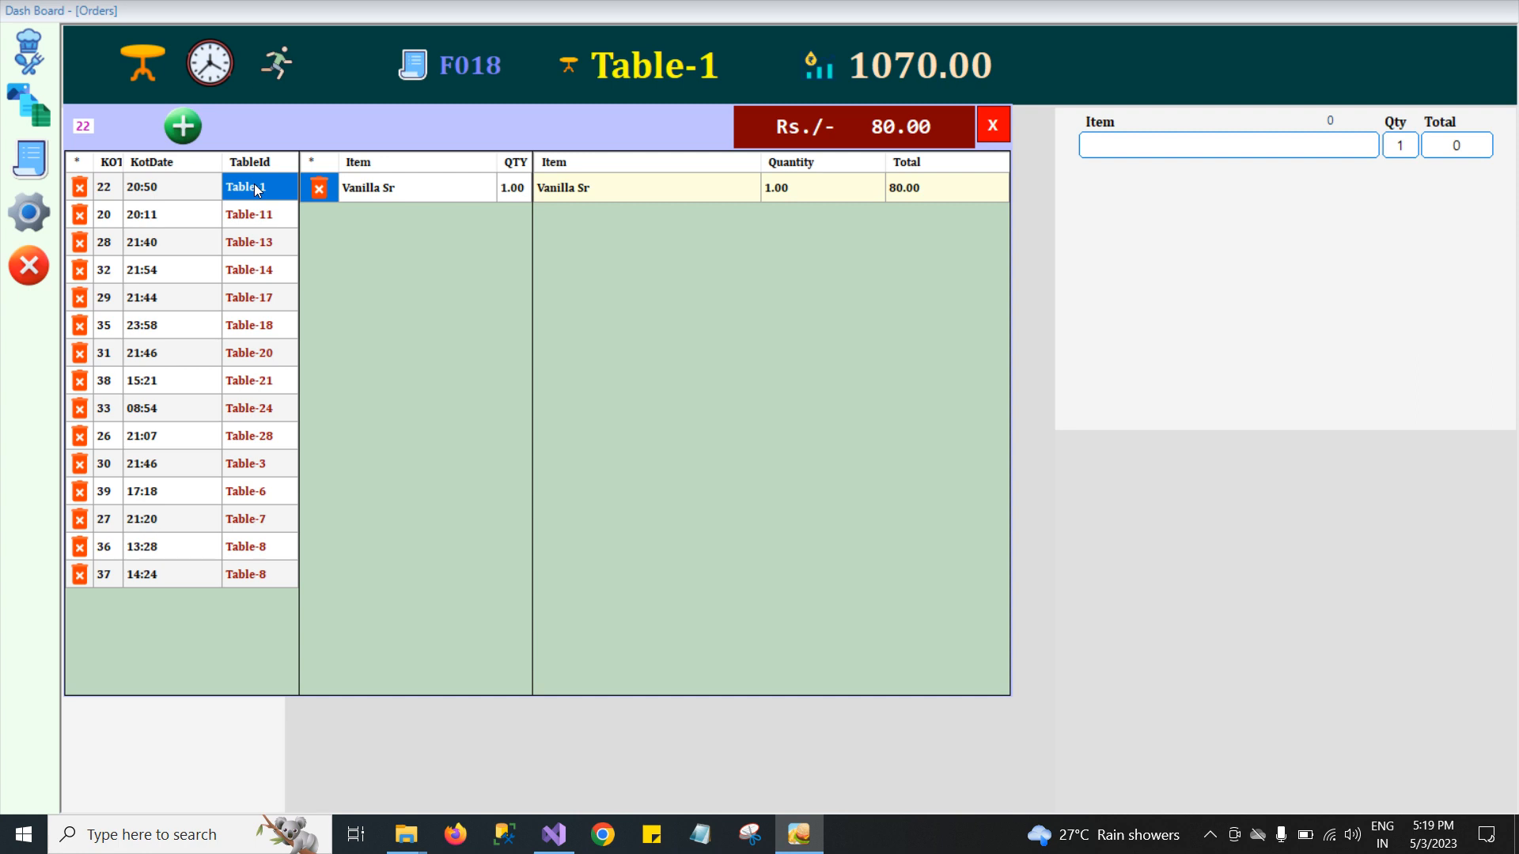
left_click(254, 550)
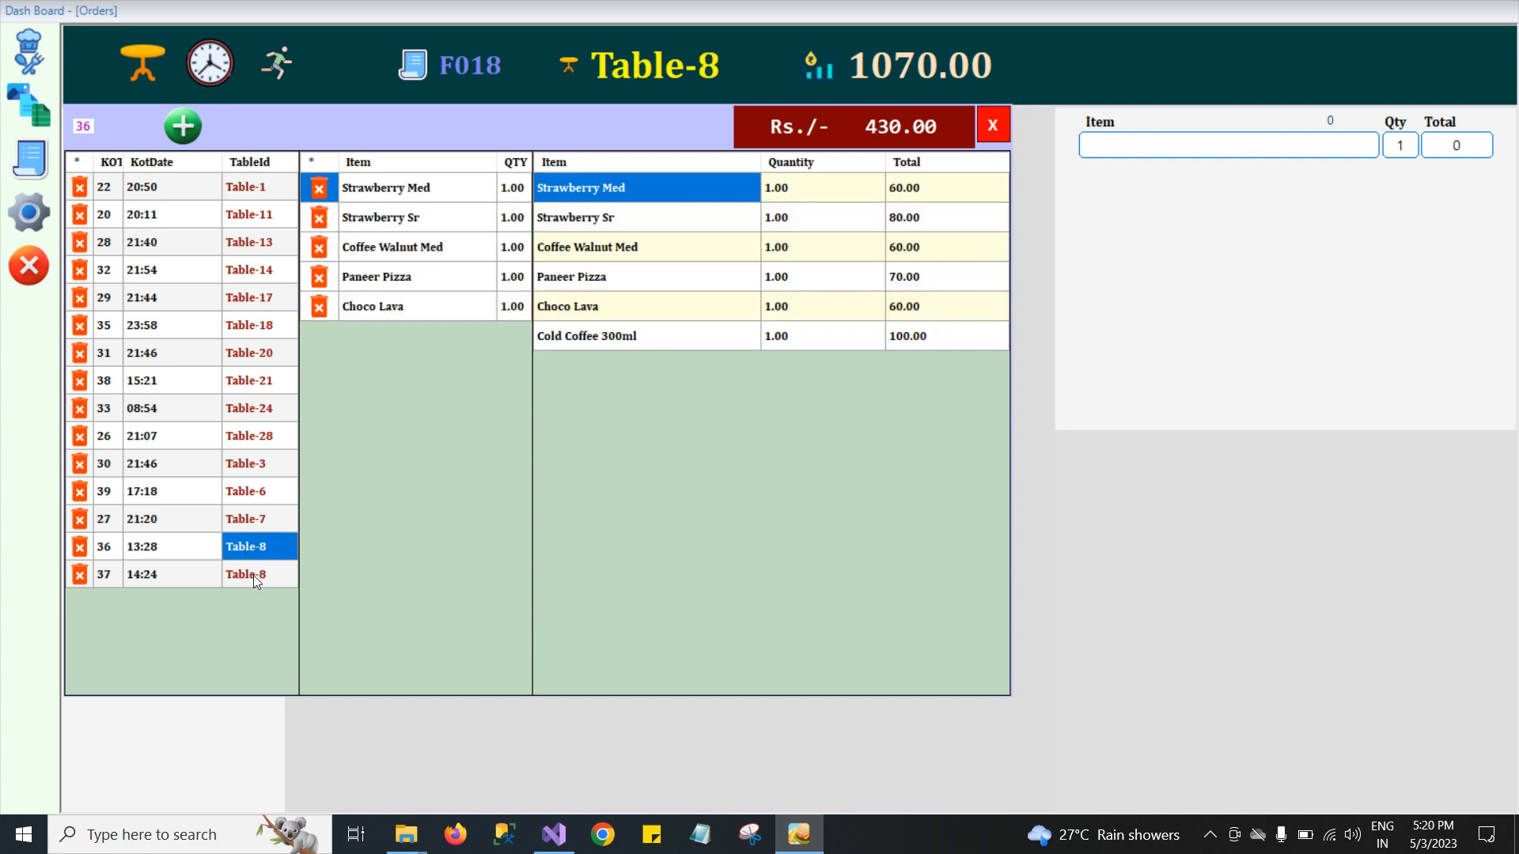
left_click(254, 576)
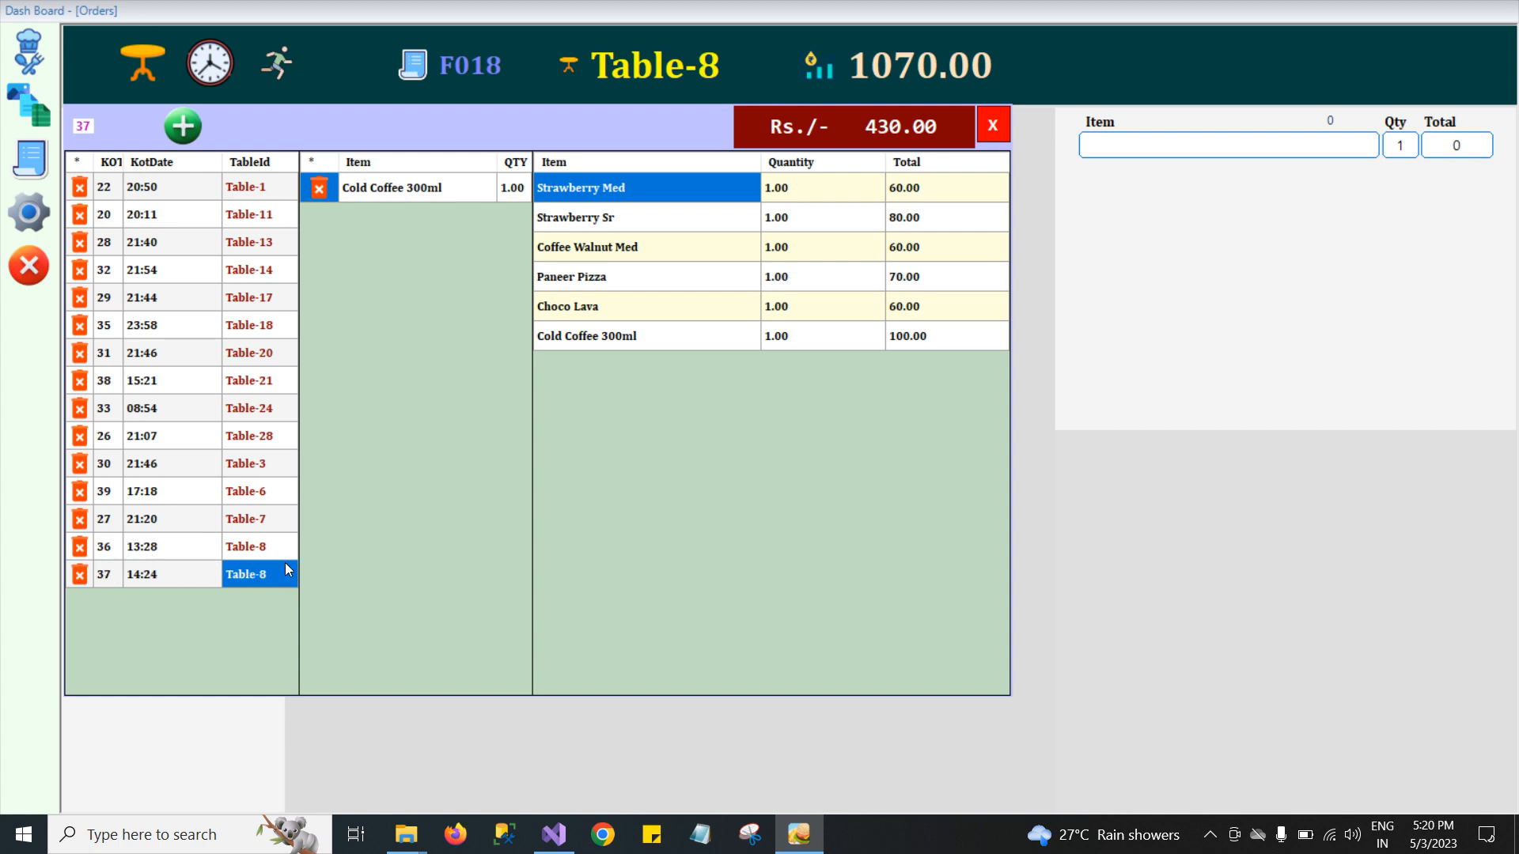
left_click(267, 549)
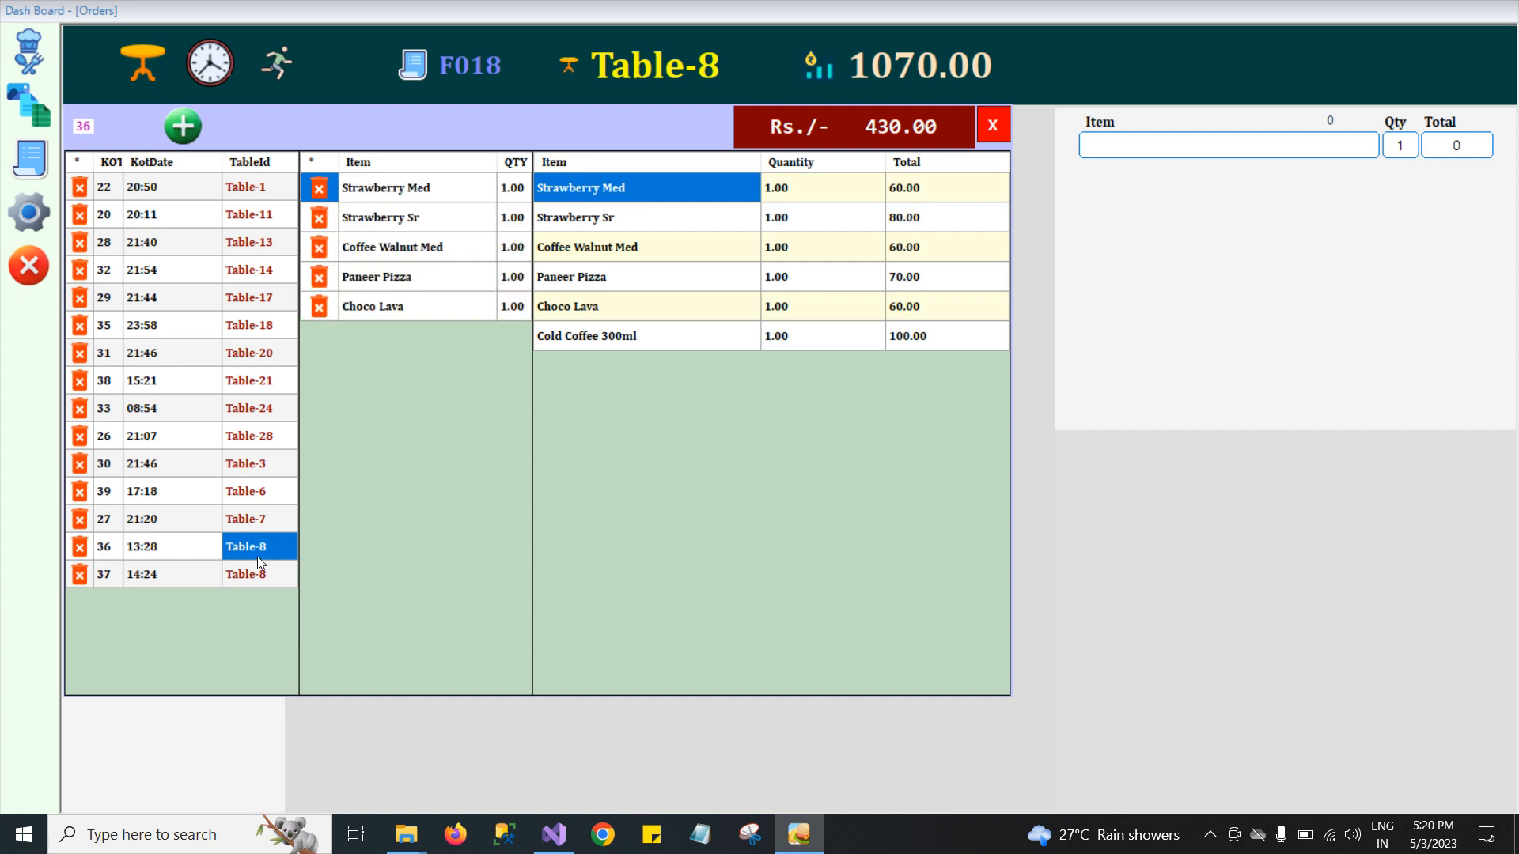
left_click(244, 577)
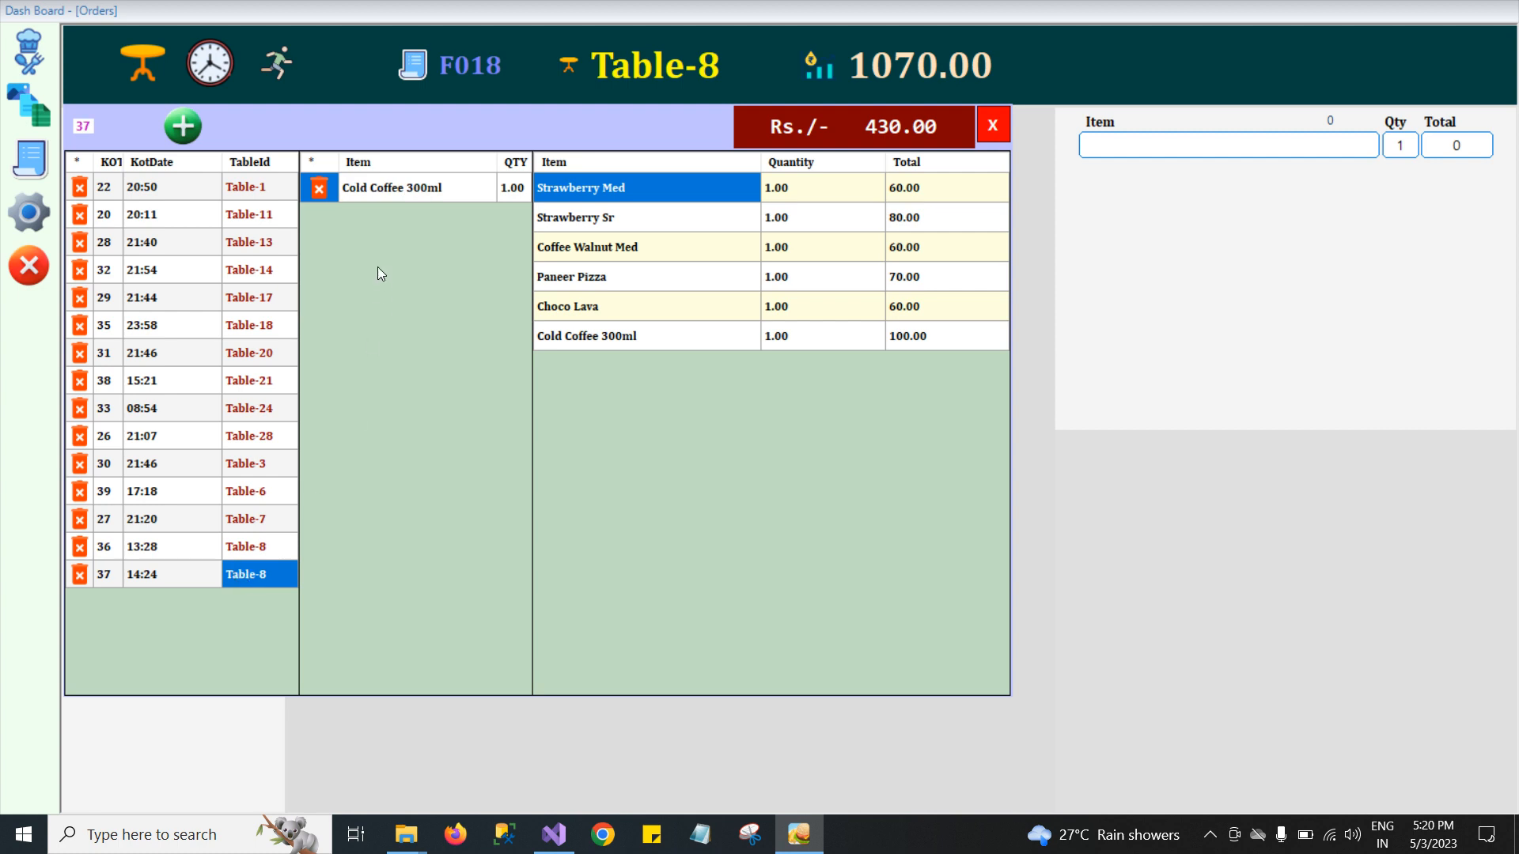
left_click(256, 550)
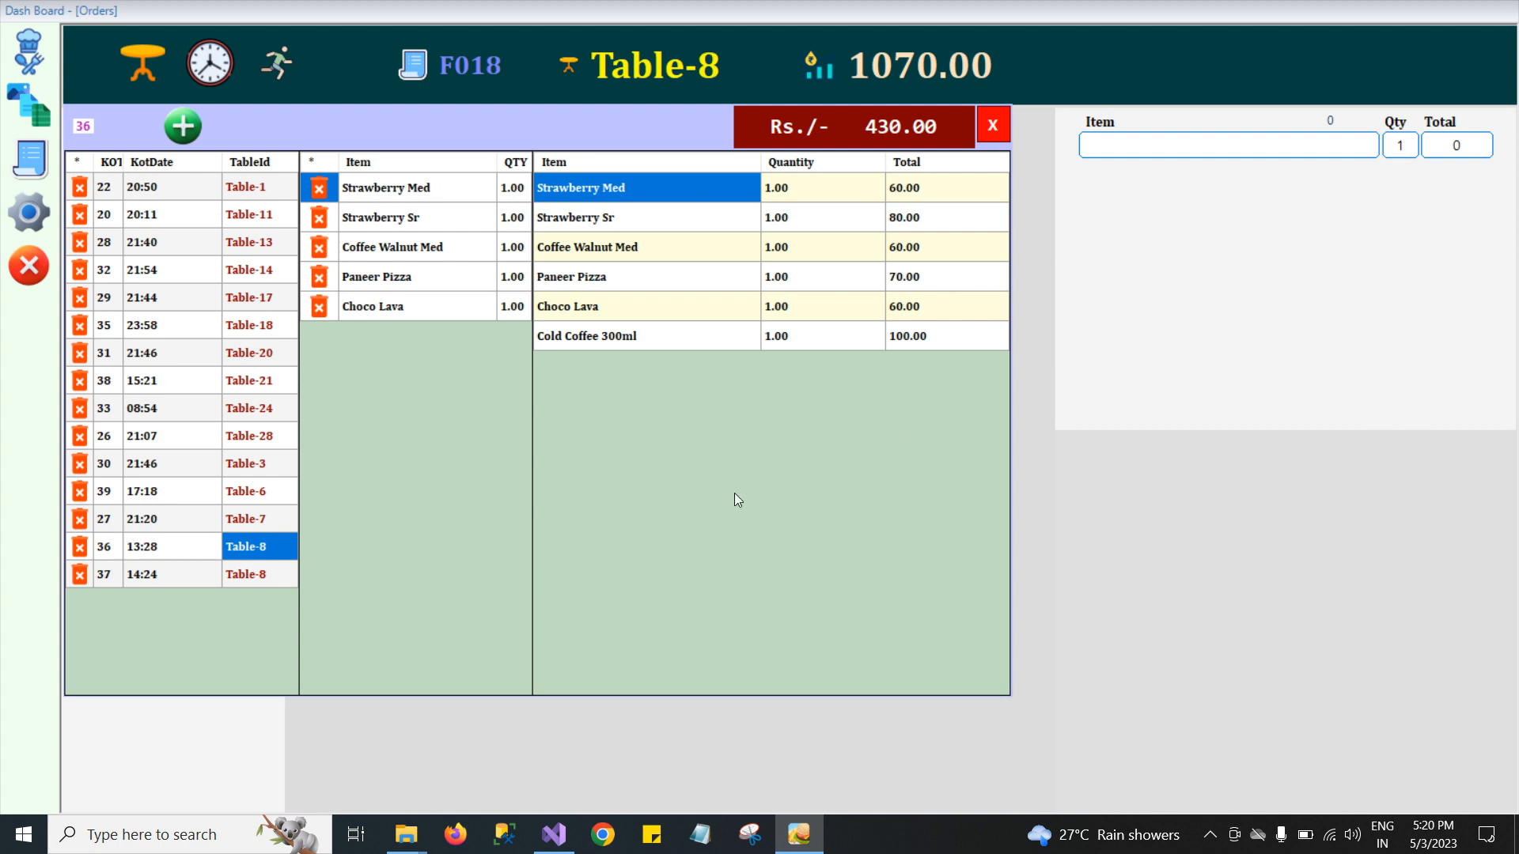
left_click(237, 578)
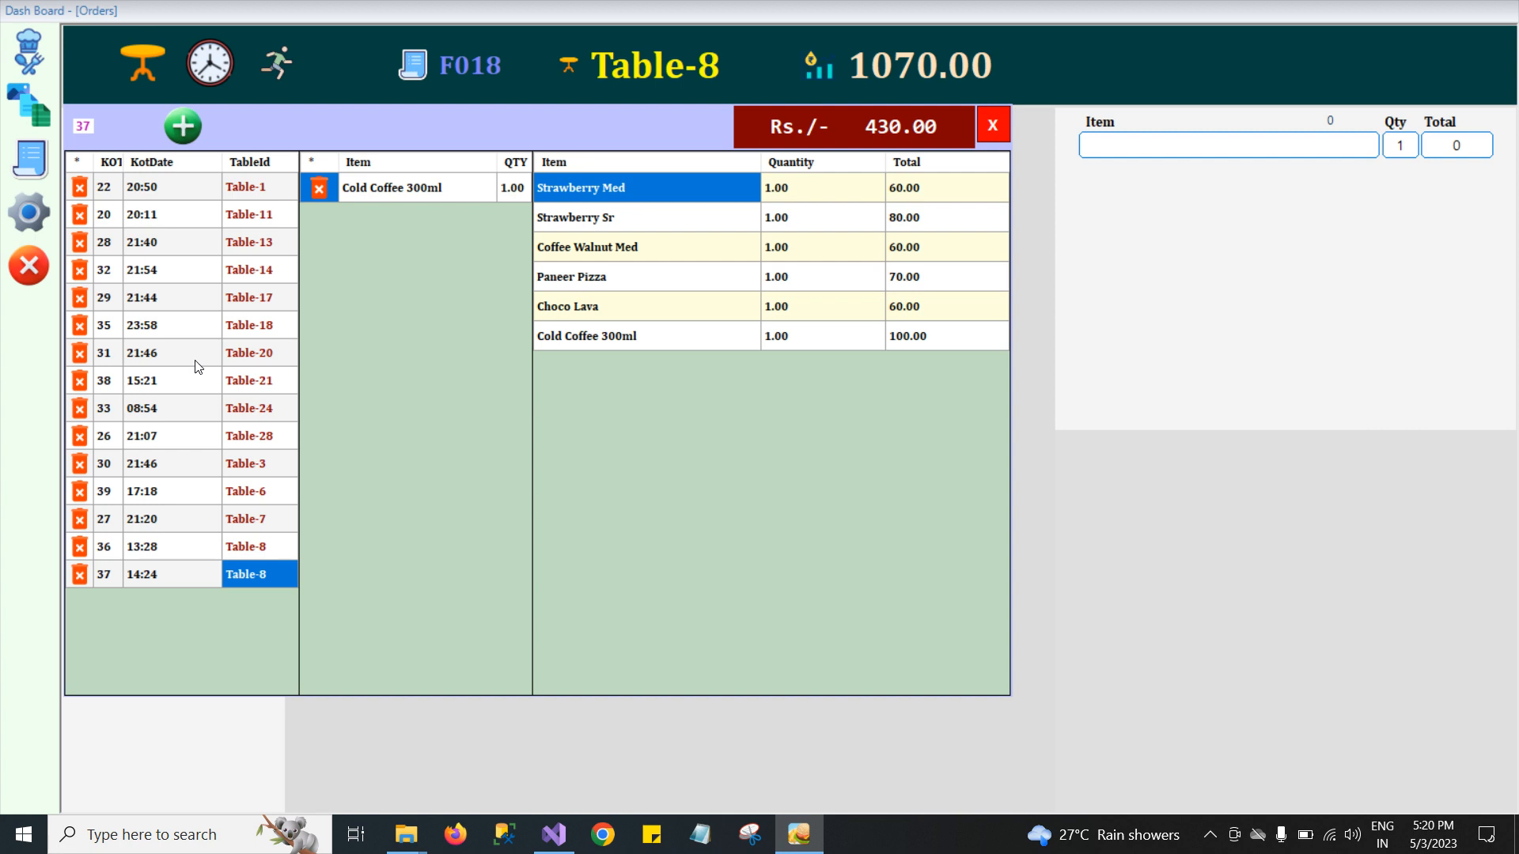
Reopen the pending KOT list and review the Table-20 and Table-13 orders before selecting Table-8's KOT.
left_click(990, 129)
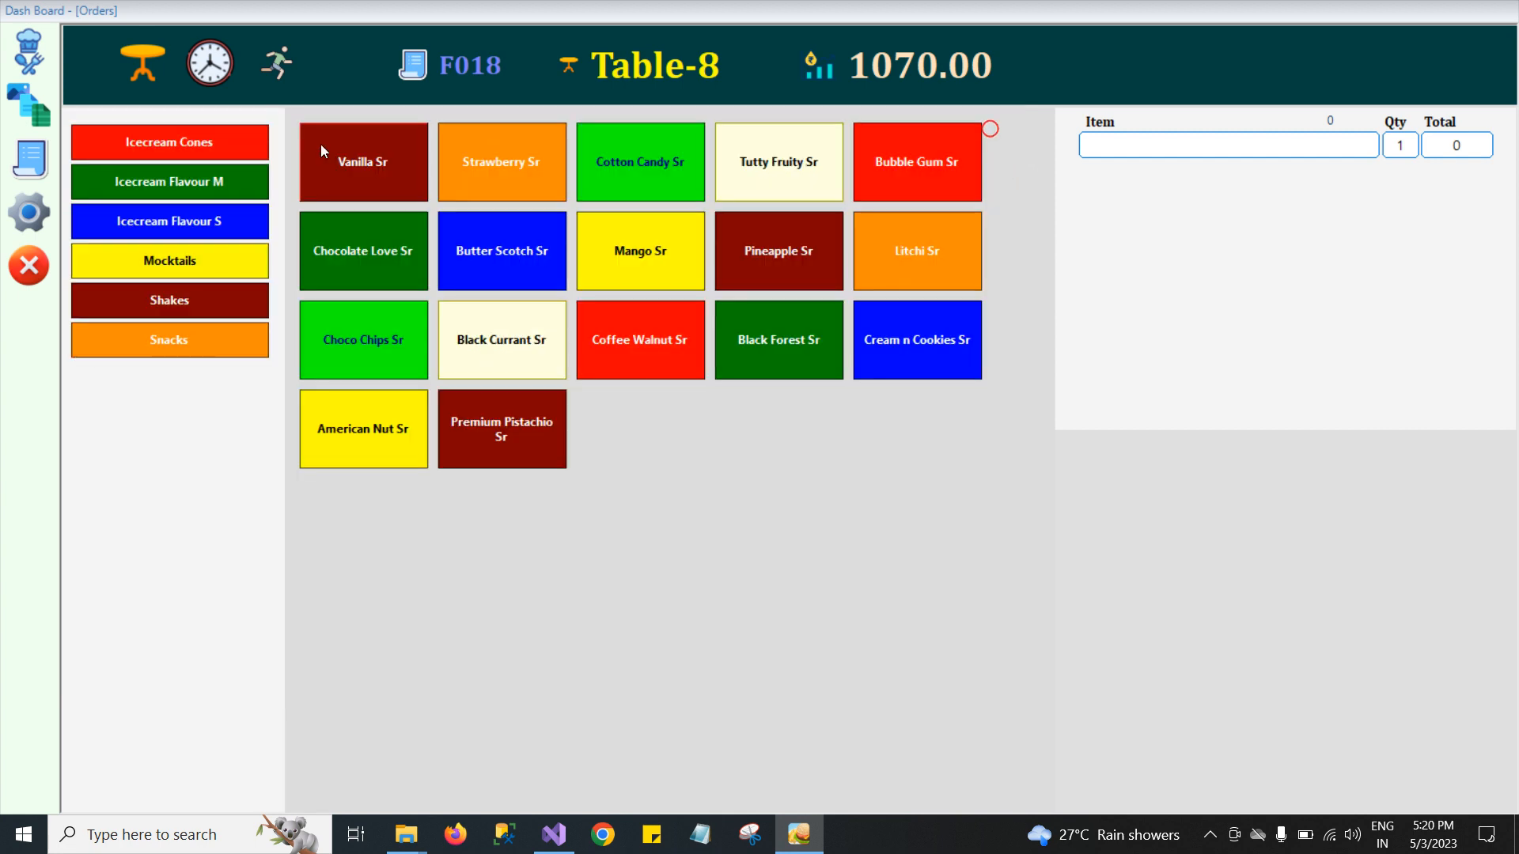
left_click(204, 58)
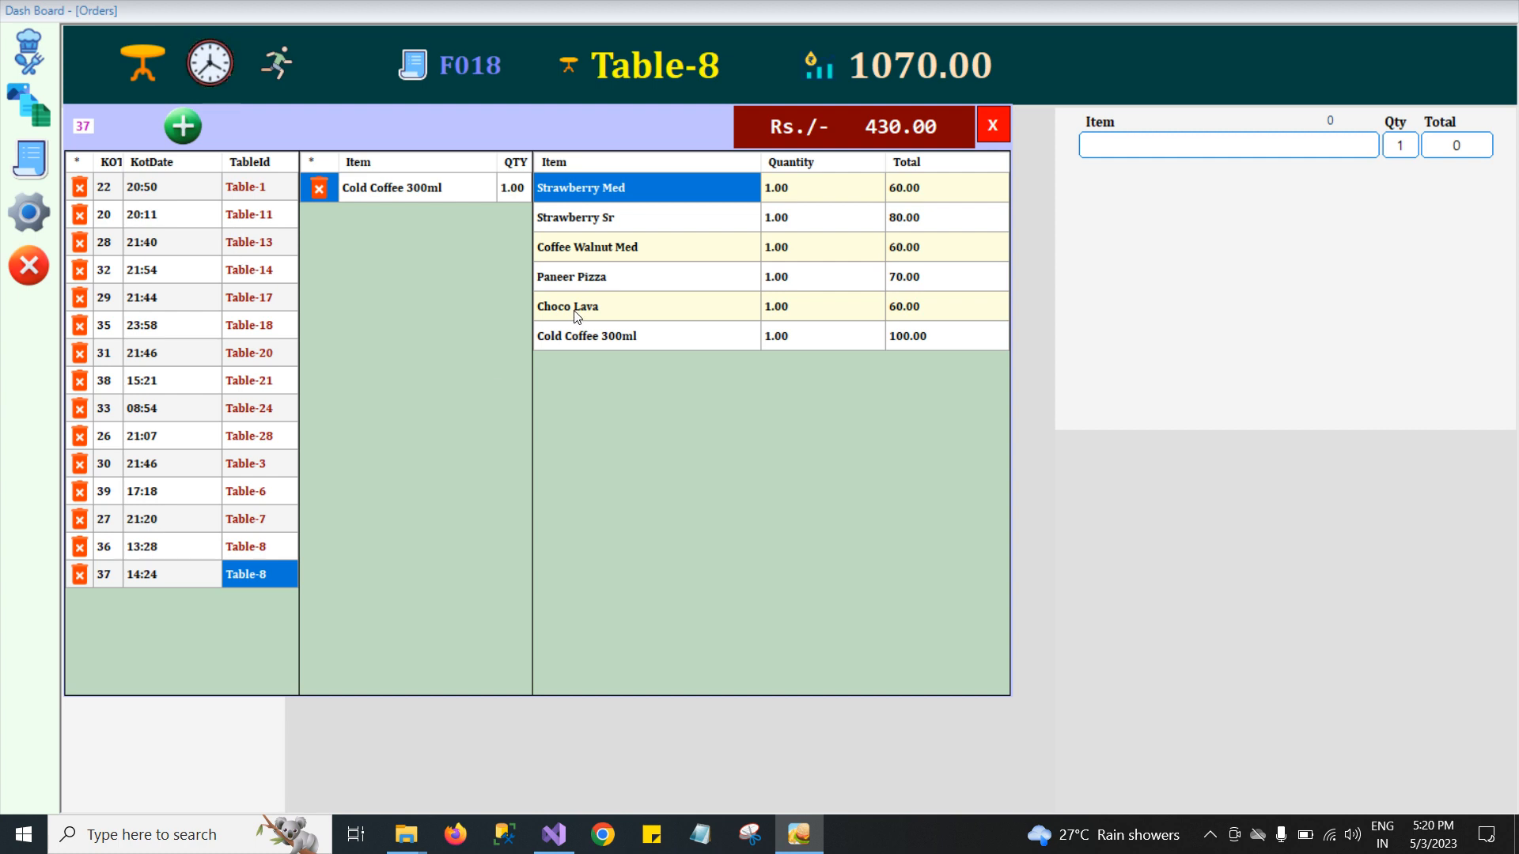
left_click(269, 357)
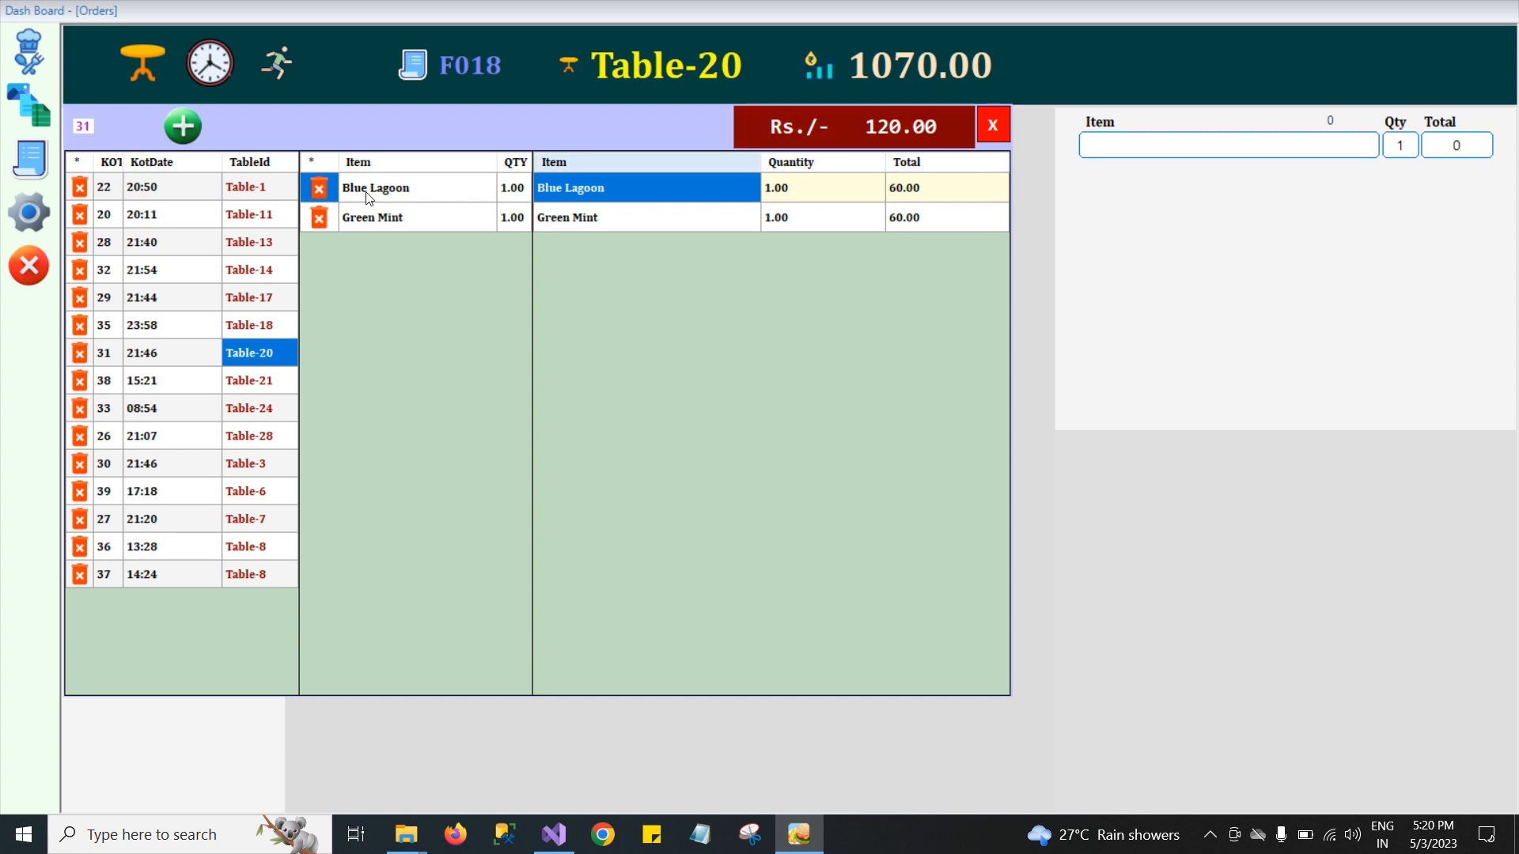
left_click(244, 250)
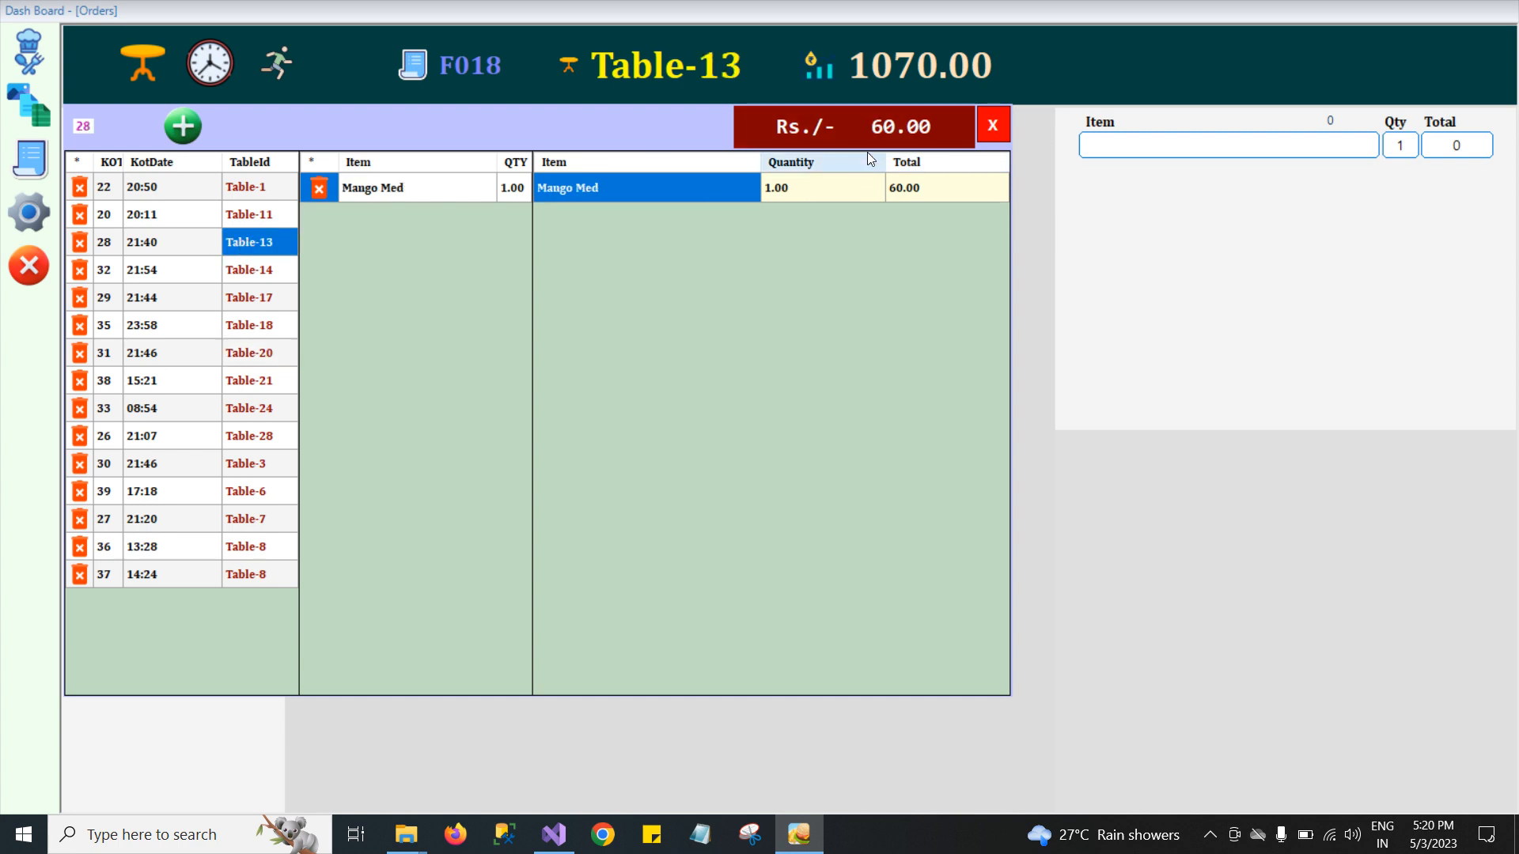
left_click(254, 552)
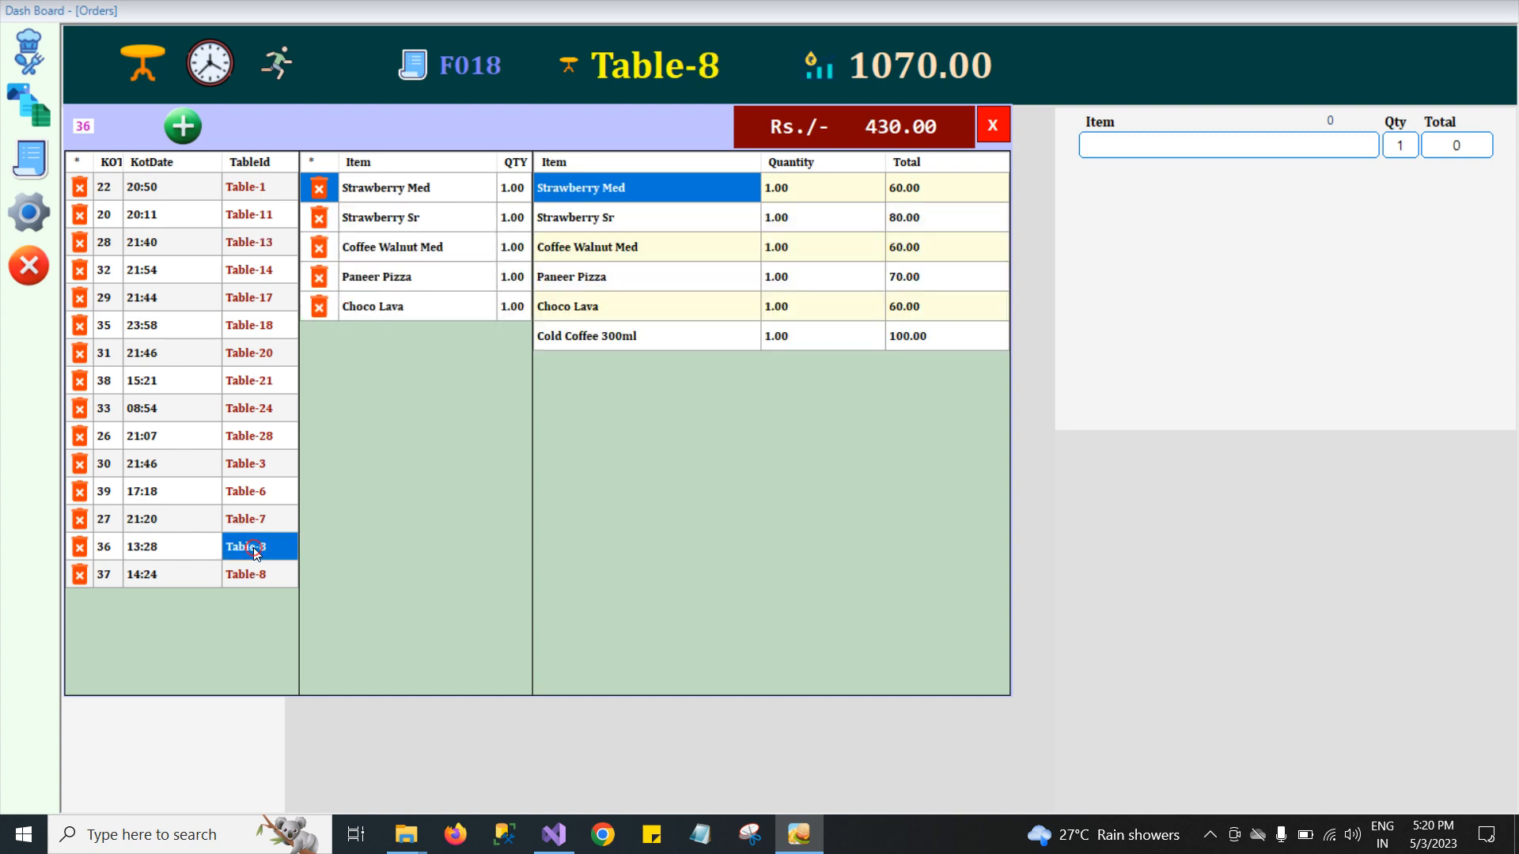
Settle the Table-8 bill of 430 with no discount and confirm paying the KOT.
left_click(852, 121)
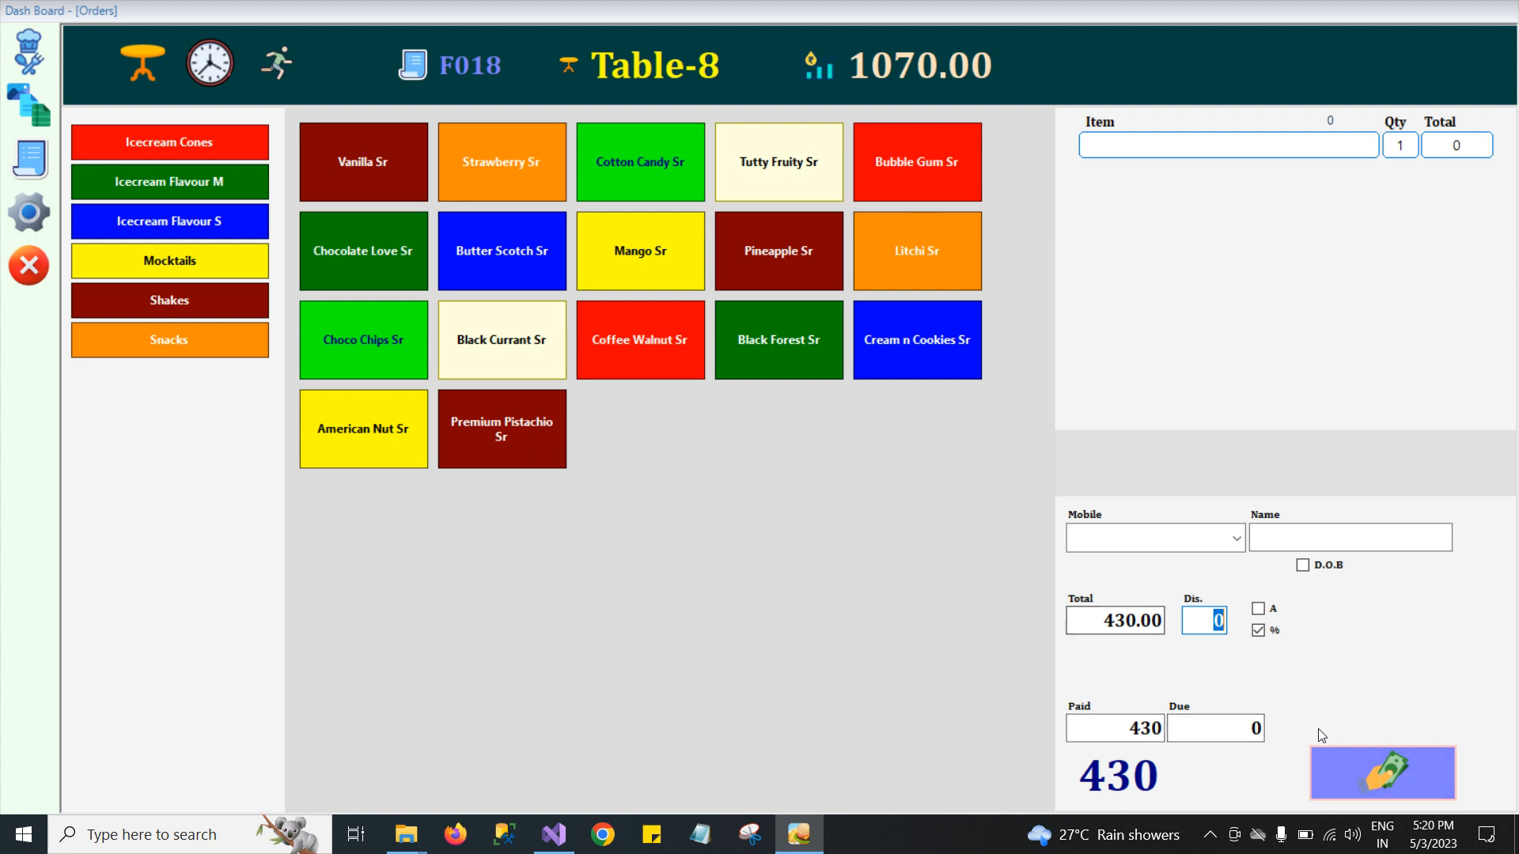
left_click(1376, 771)
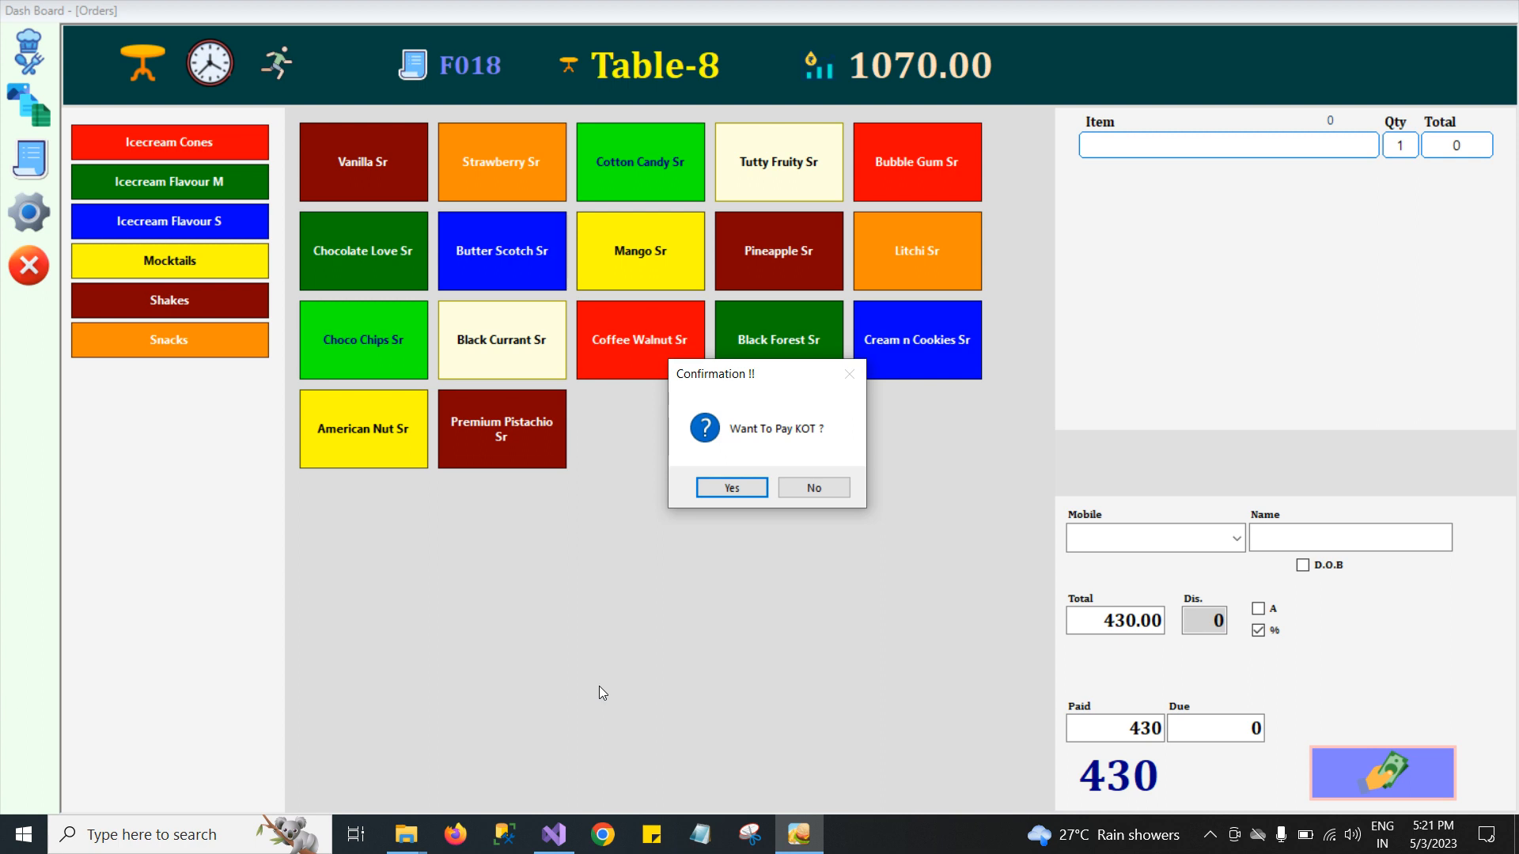
key("Return")
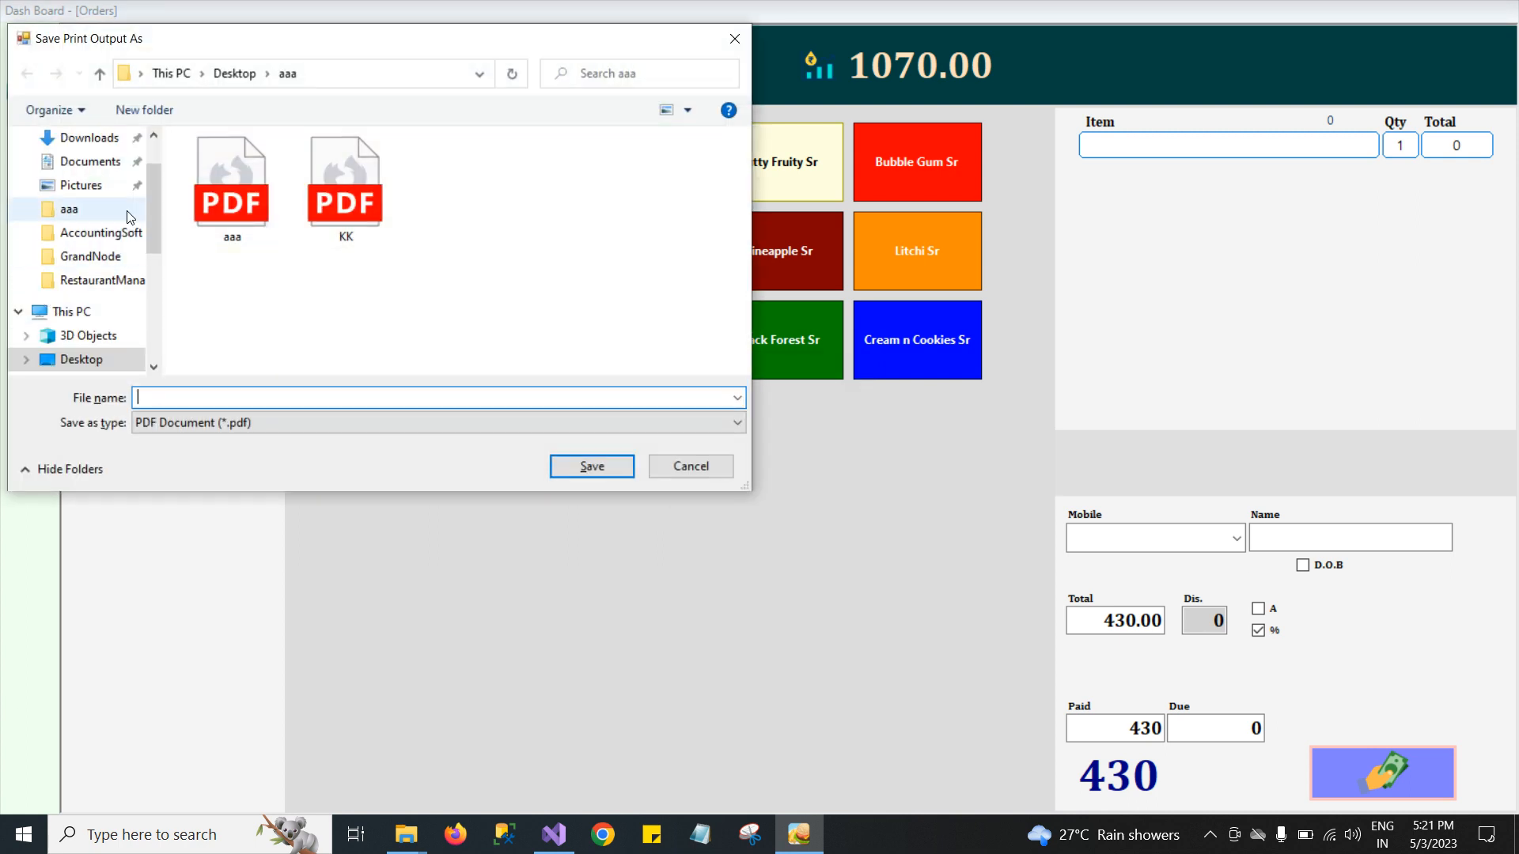
Save the bill print output as Bill on the Desktop, replacing the existing file.
left_click(232, 73)
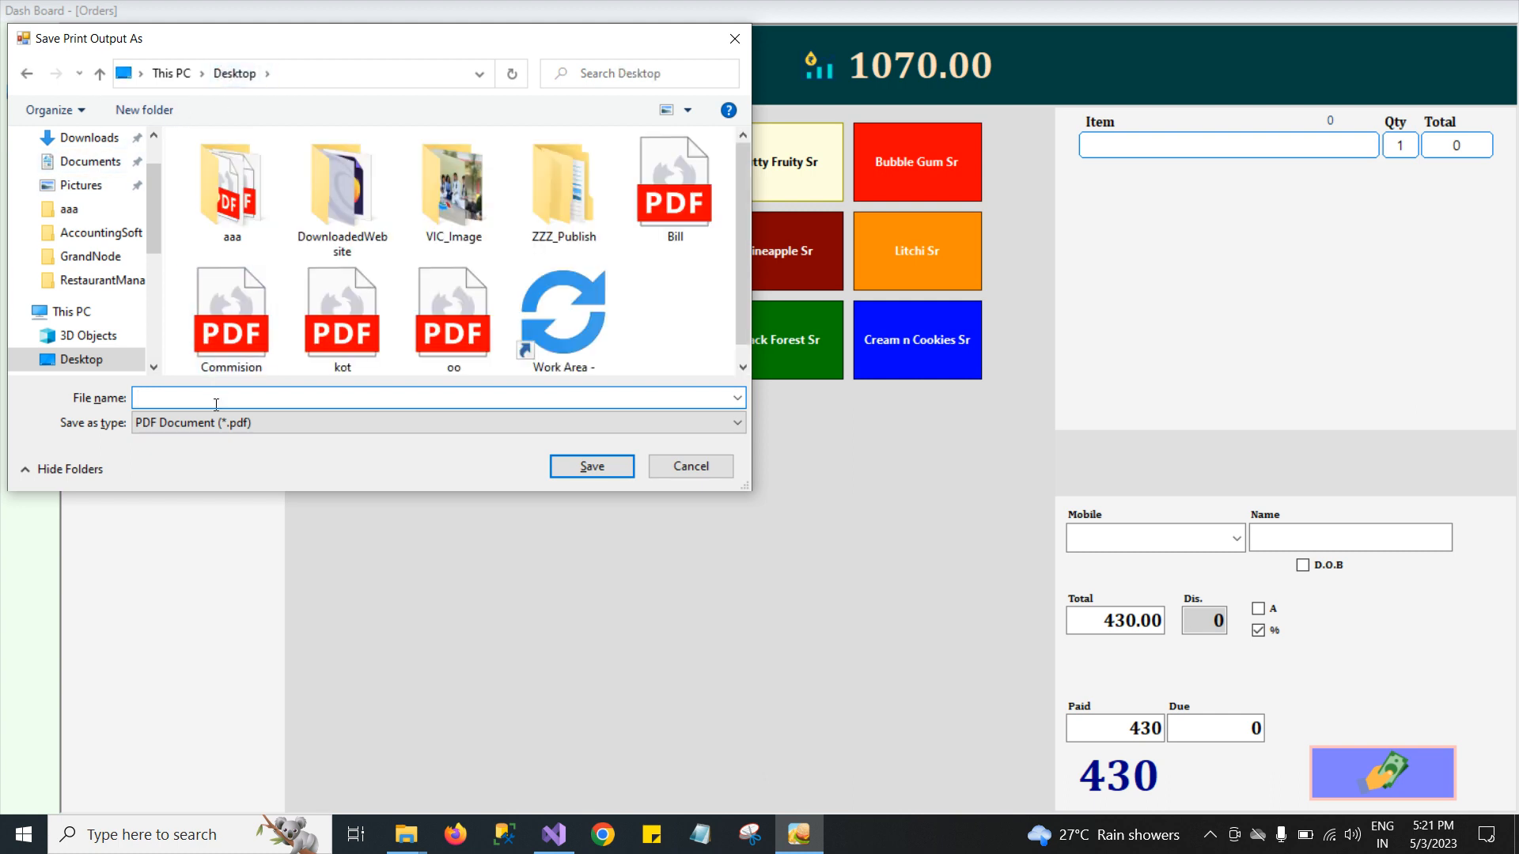
type("Bil")
key("Down")
key("Return")
key("Left")
key("Return")
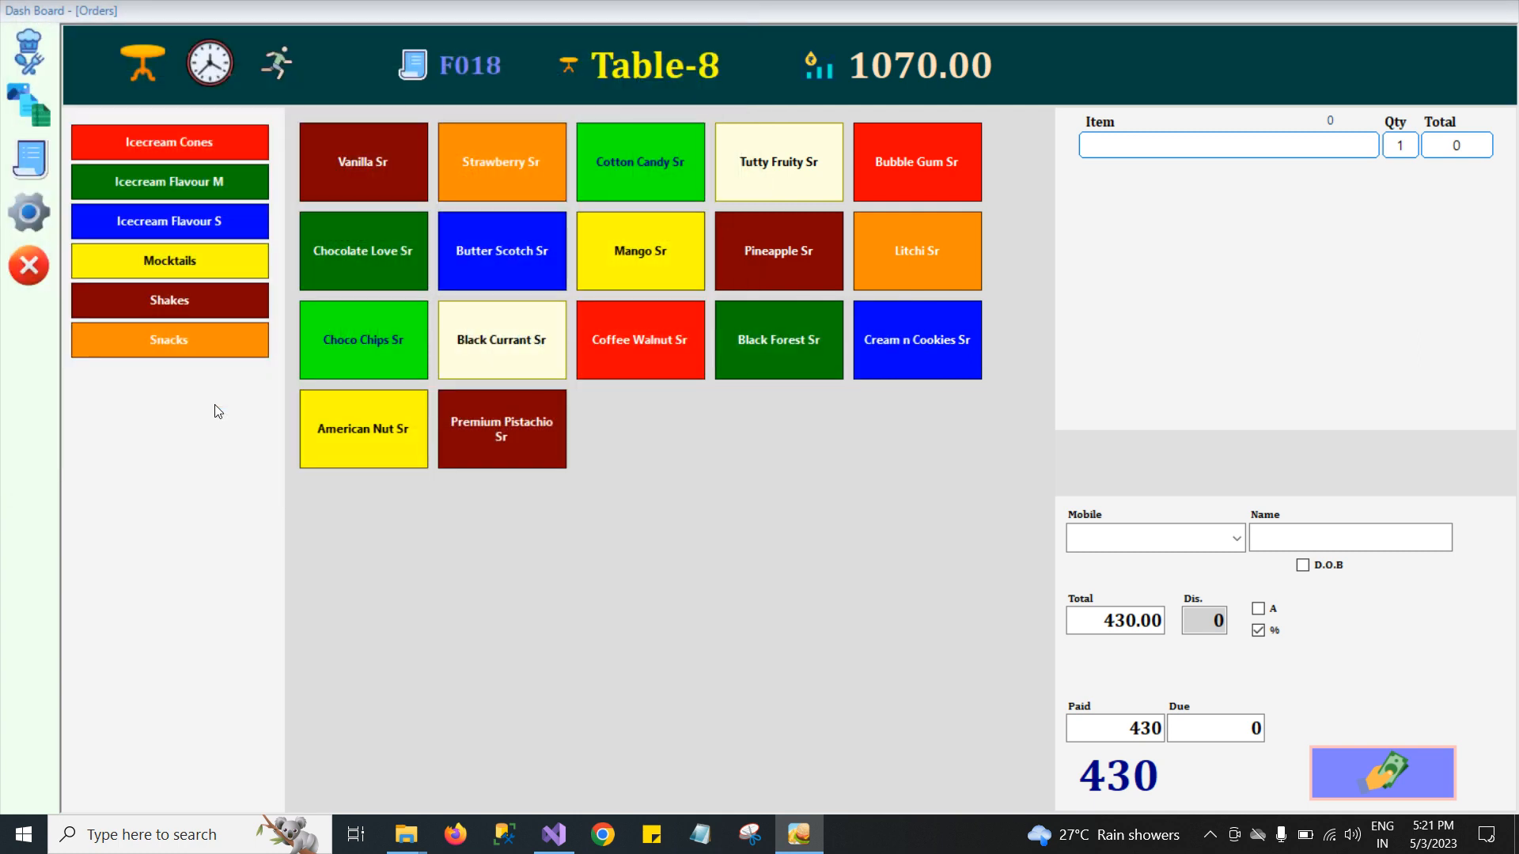
Open the Bill PDF from the desktop to review it, then close it.
left_click(1517, 852)
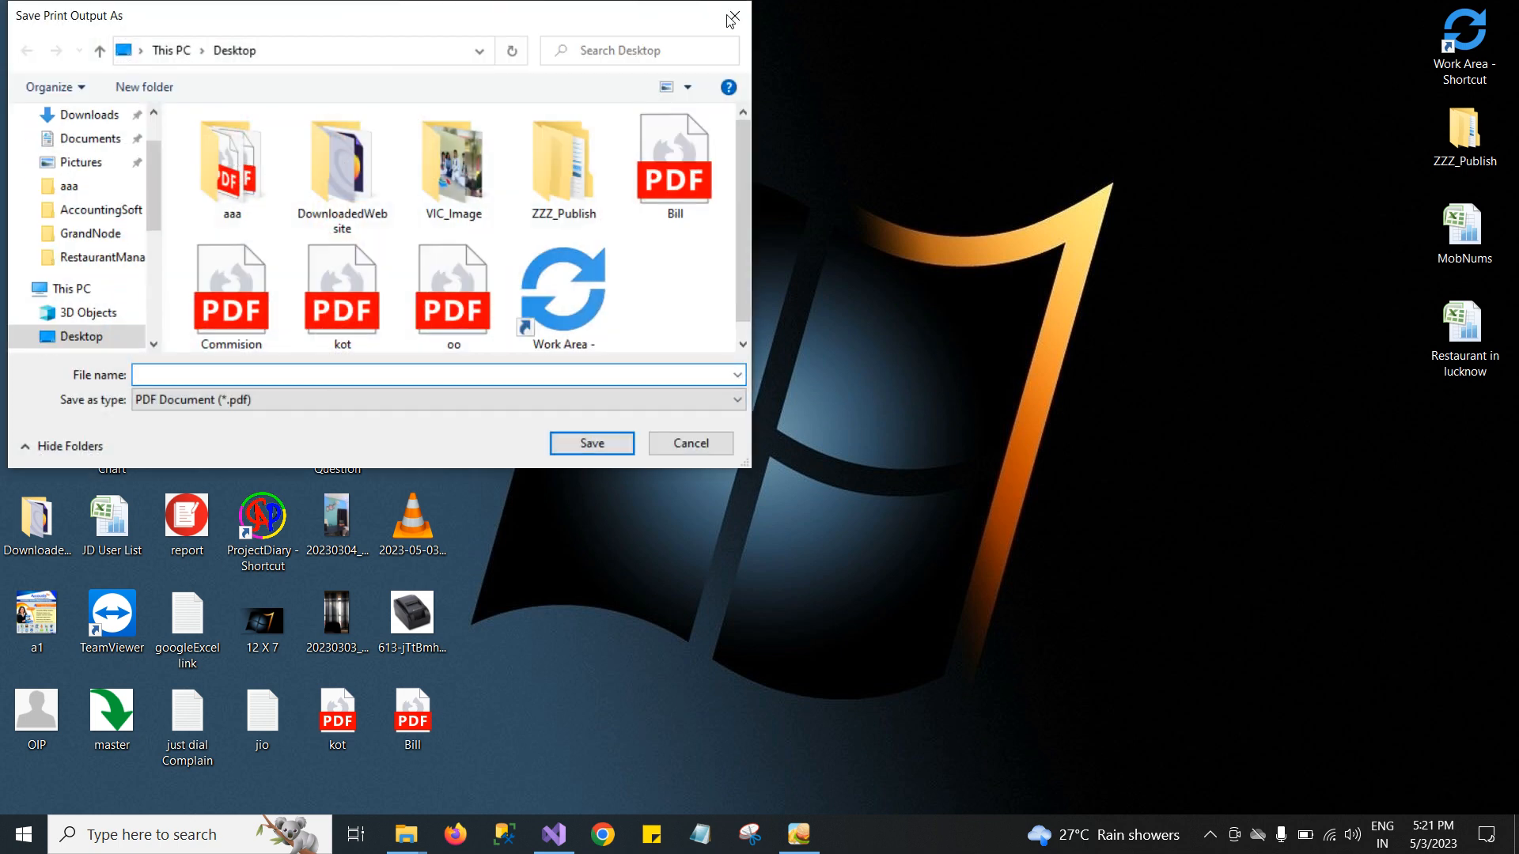
left_click(732, 17)
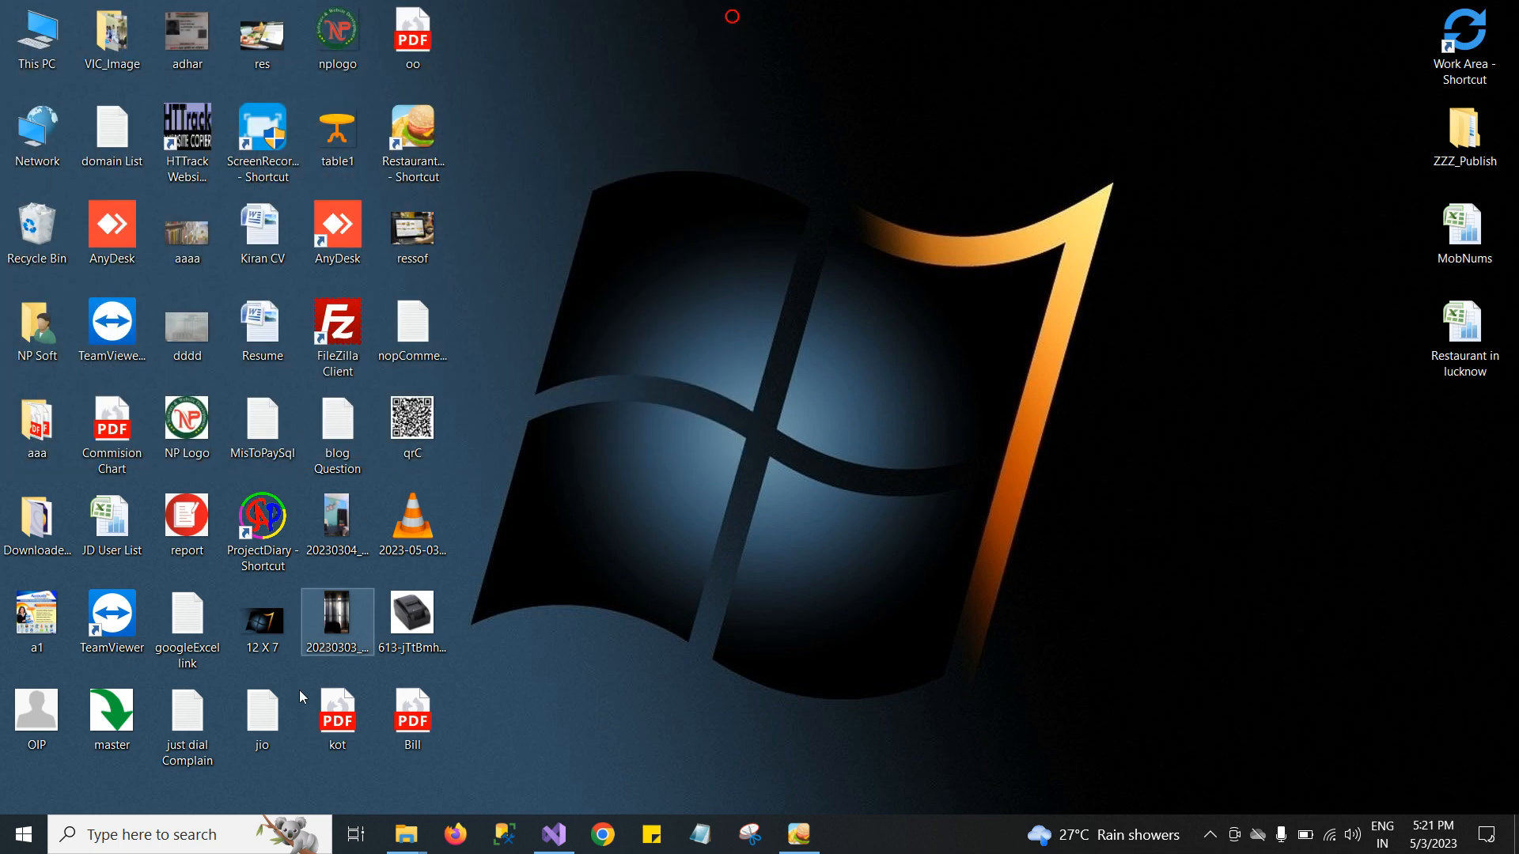
double_click(400, 730)
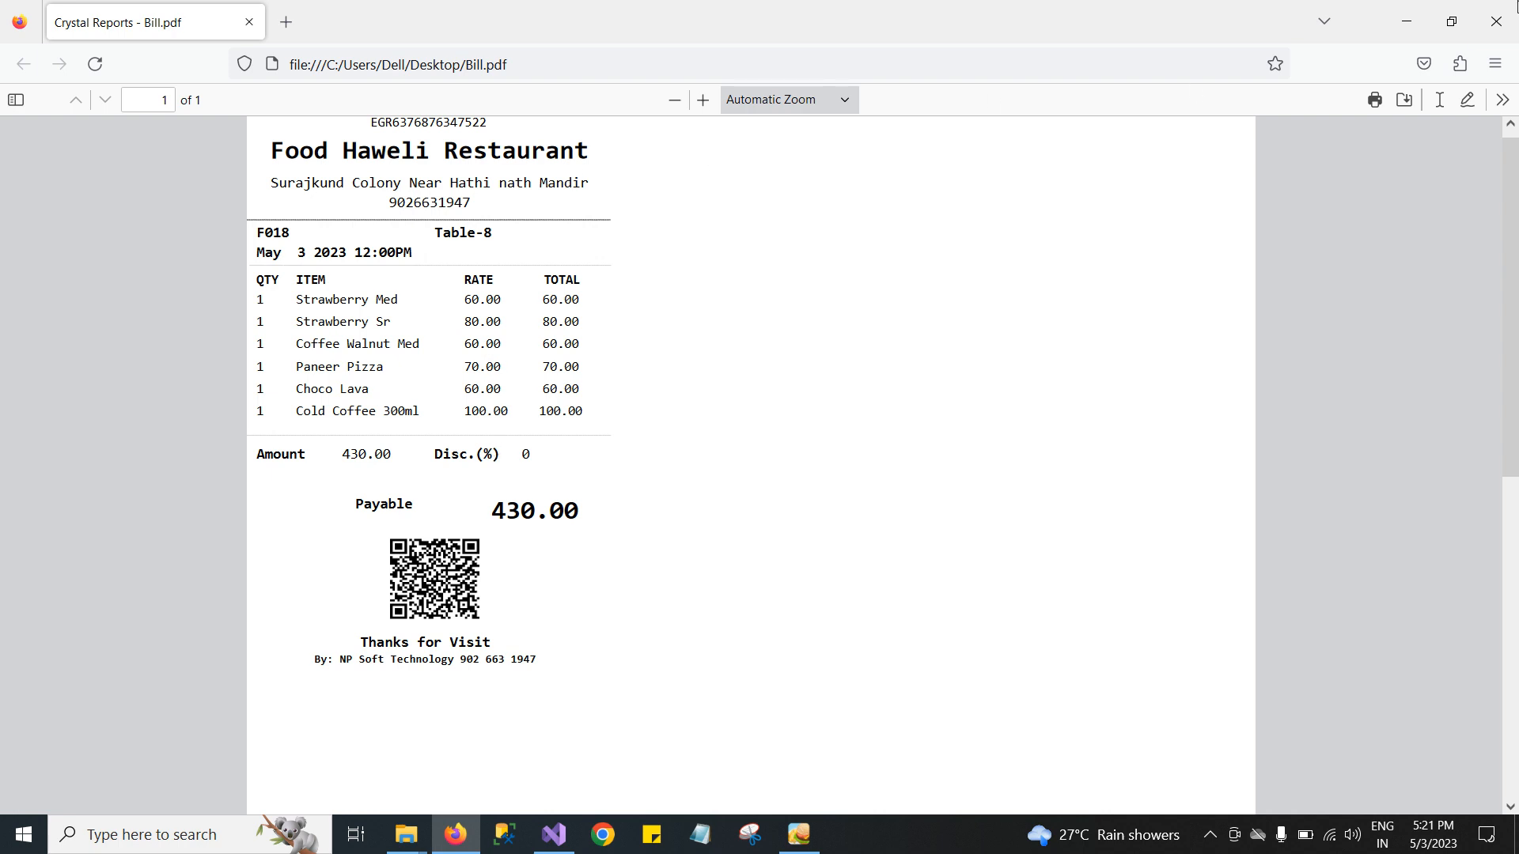
left_click(1515, 7)
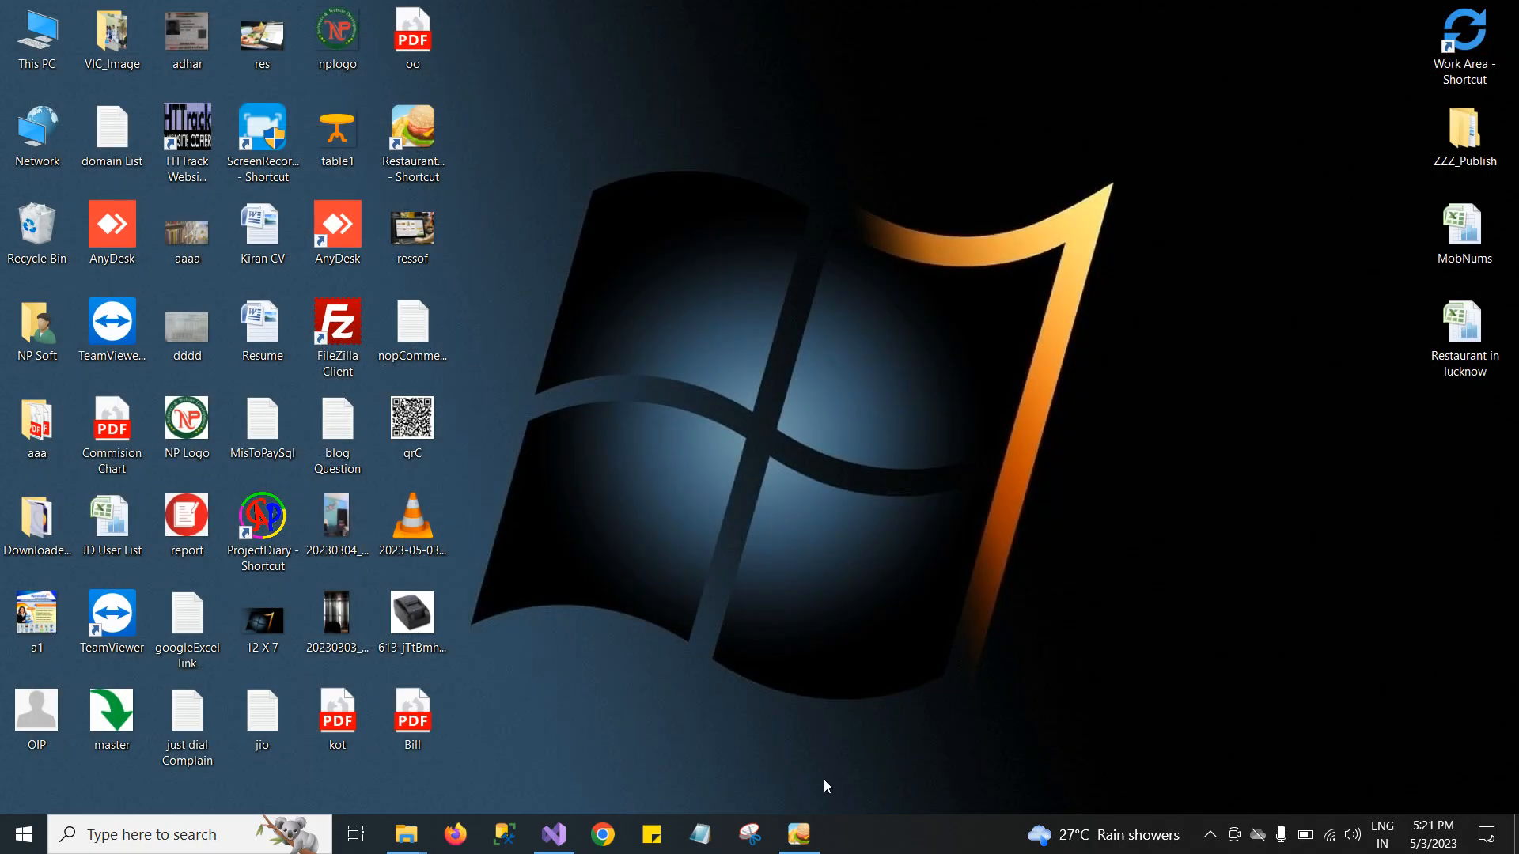
Return to the POS window and switch the current table to Table-16.
left_click(798, 834)
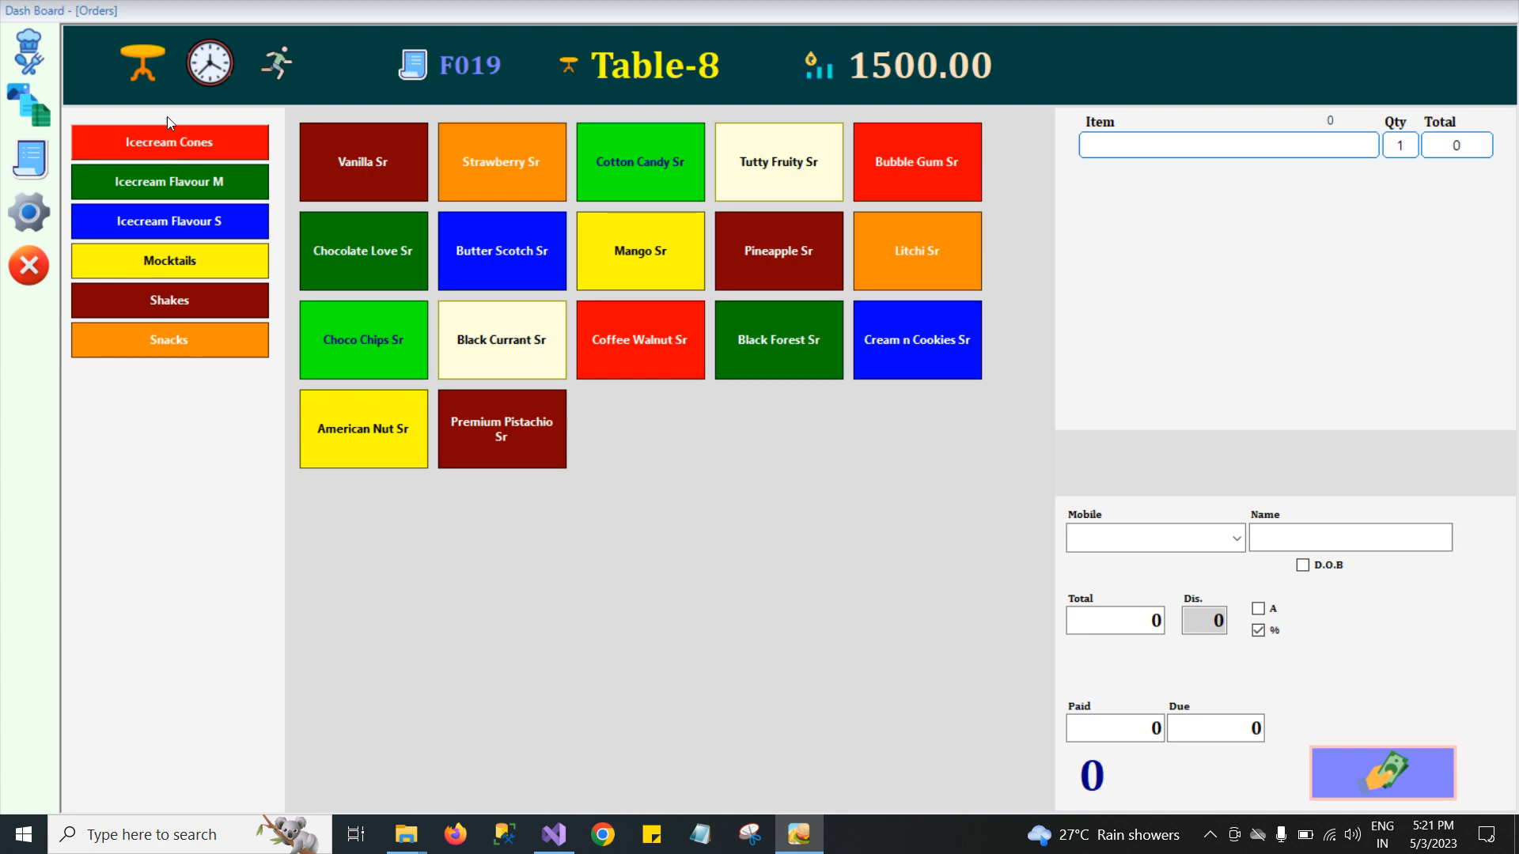
left_click(148, 60)
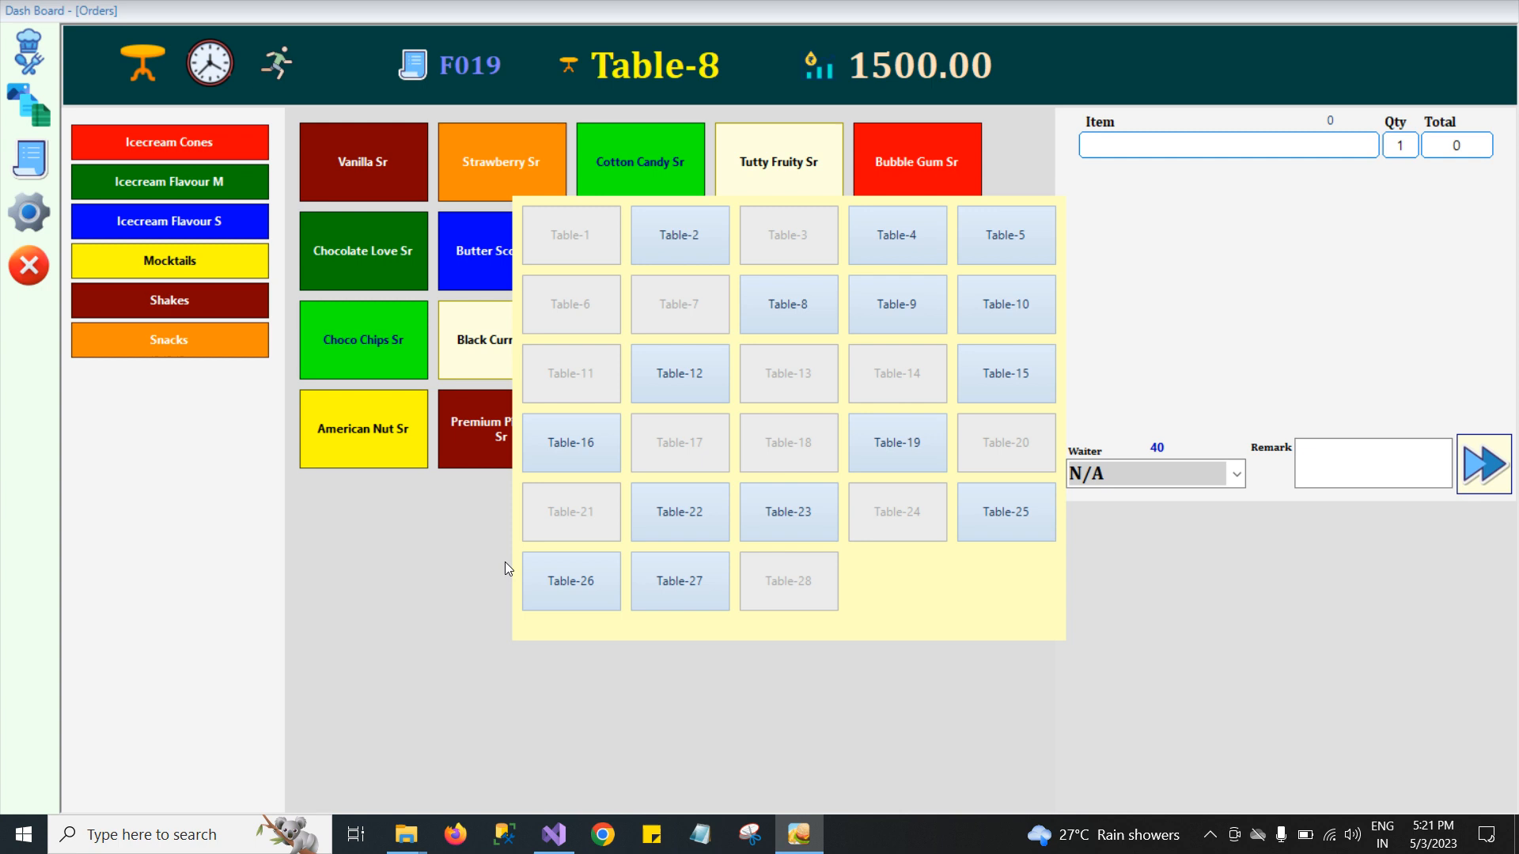
left_click(981, 610)
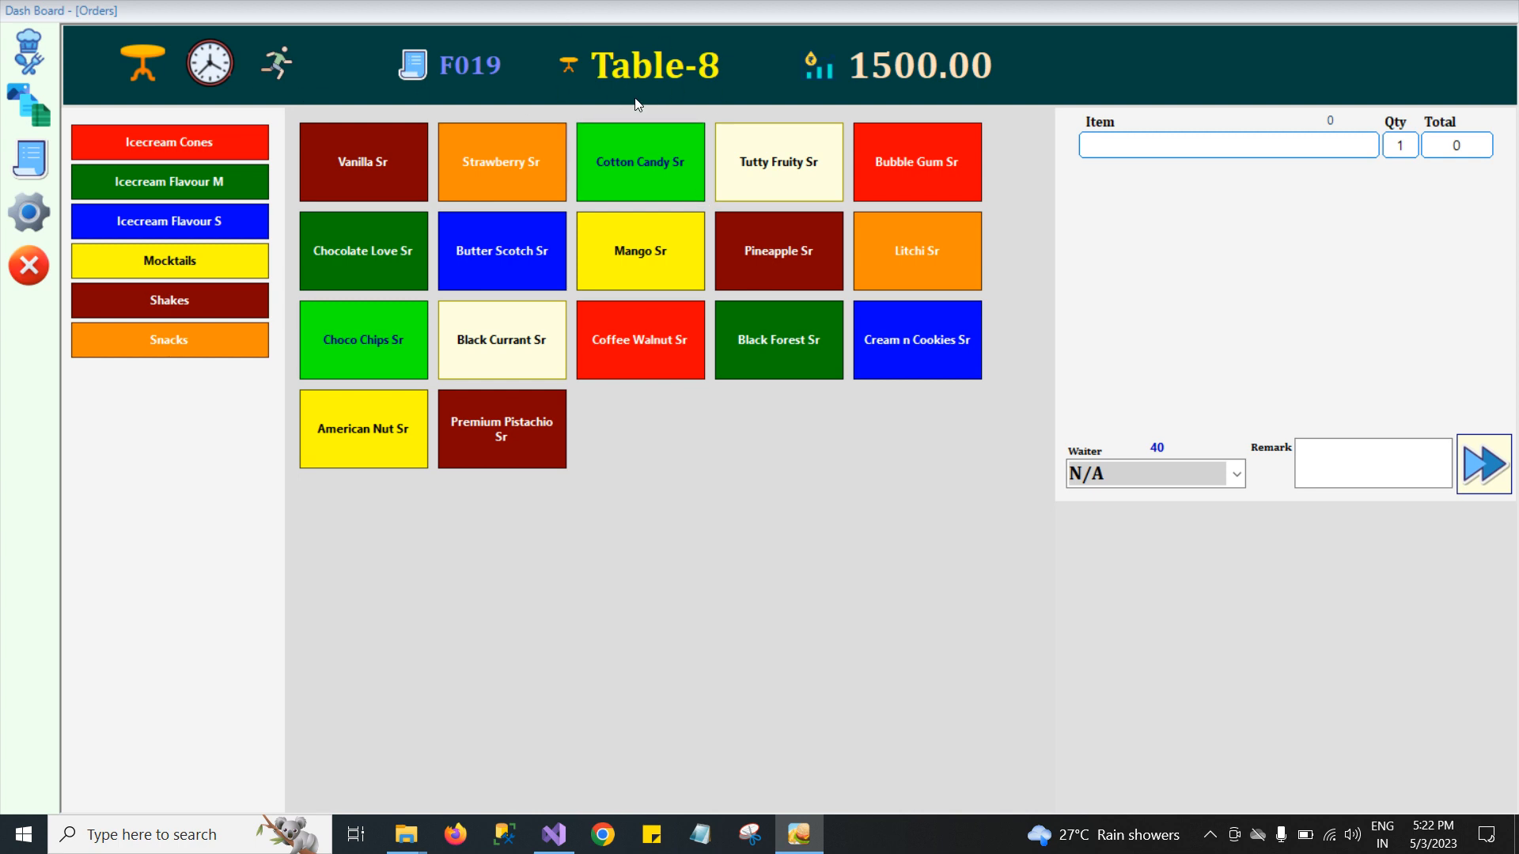
left_click(149, 65)
left_click(571, 438)
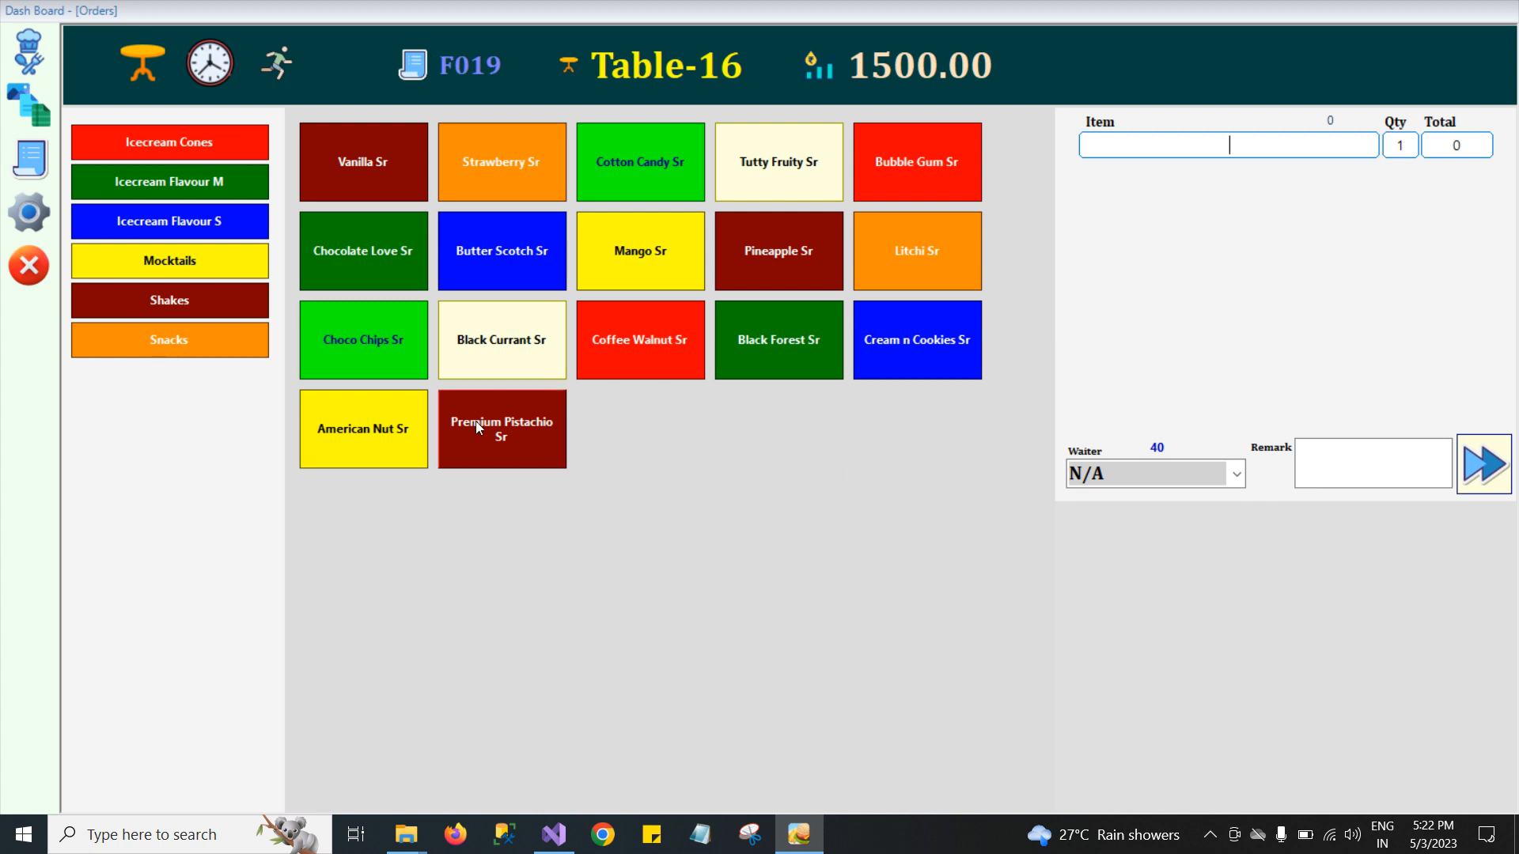
Open the Recipe Entry list and review its item types, then close it.
left_click(28, 103)
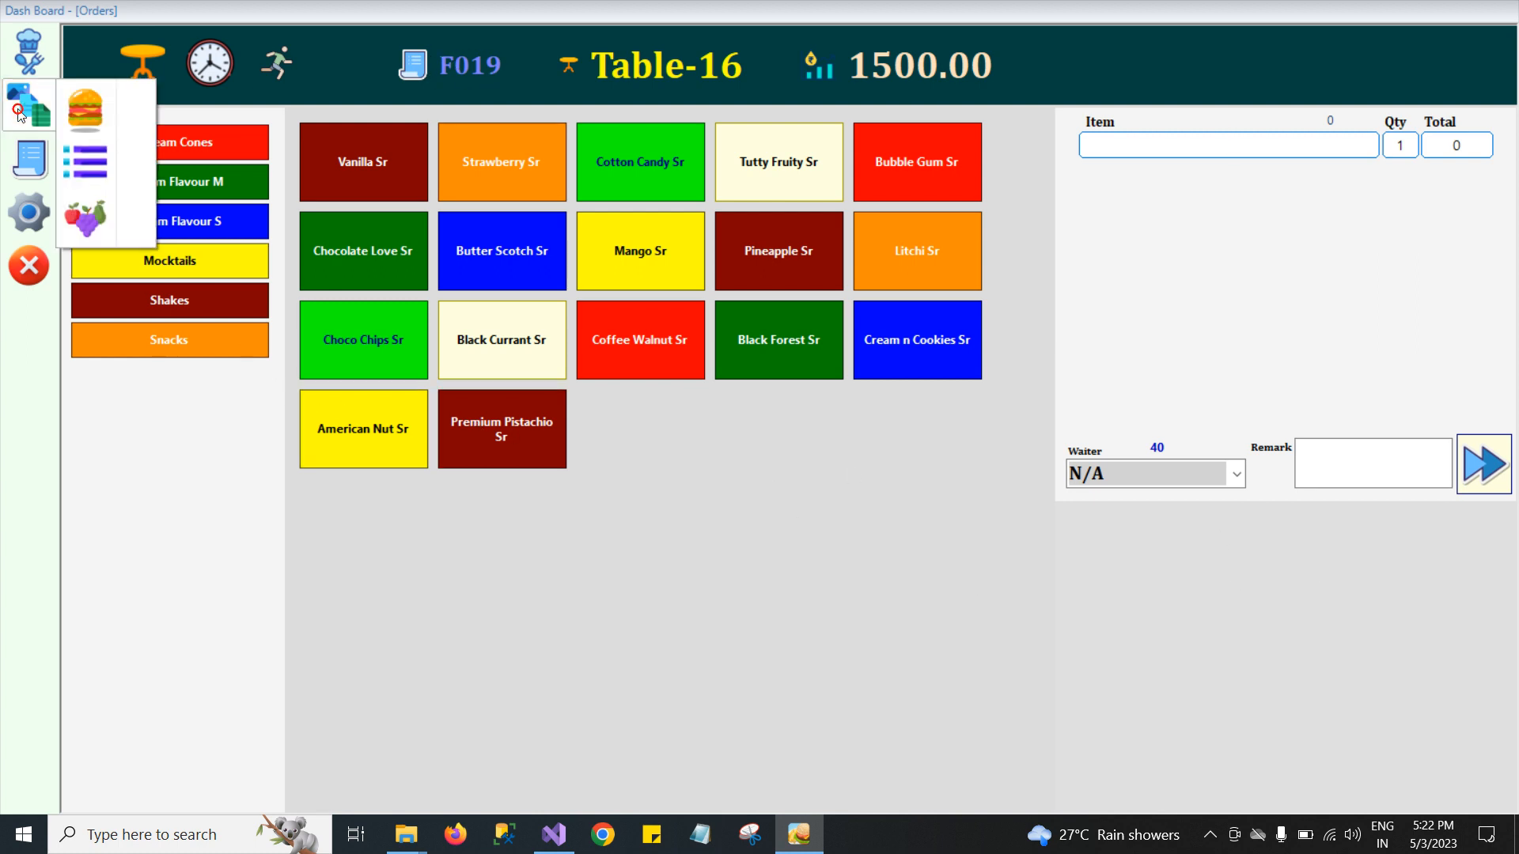
left_click(88, 113)
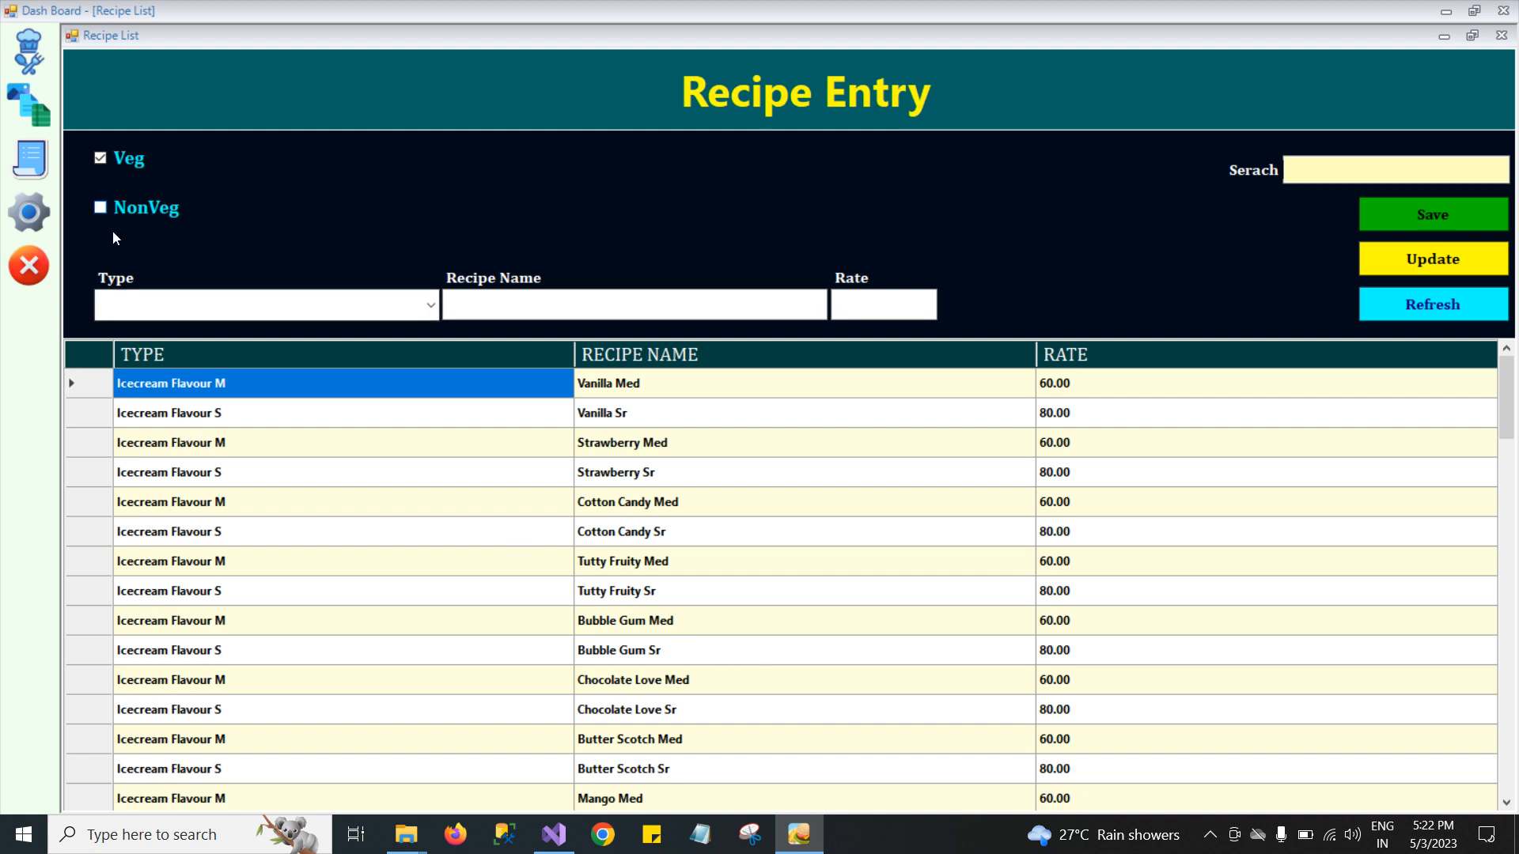
left_click(431, 307)
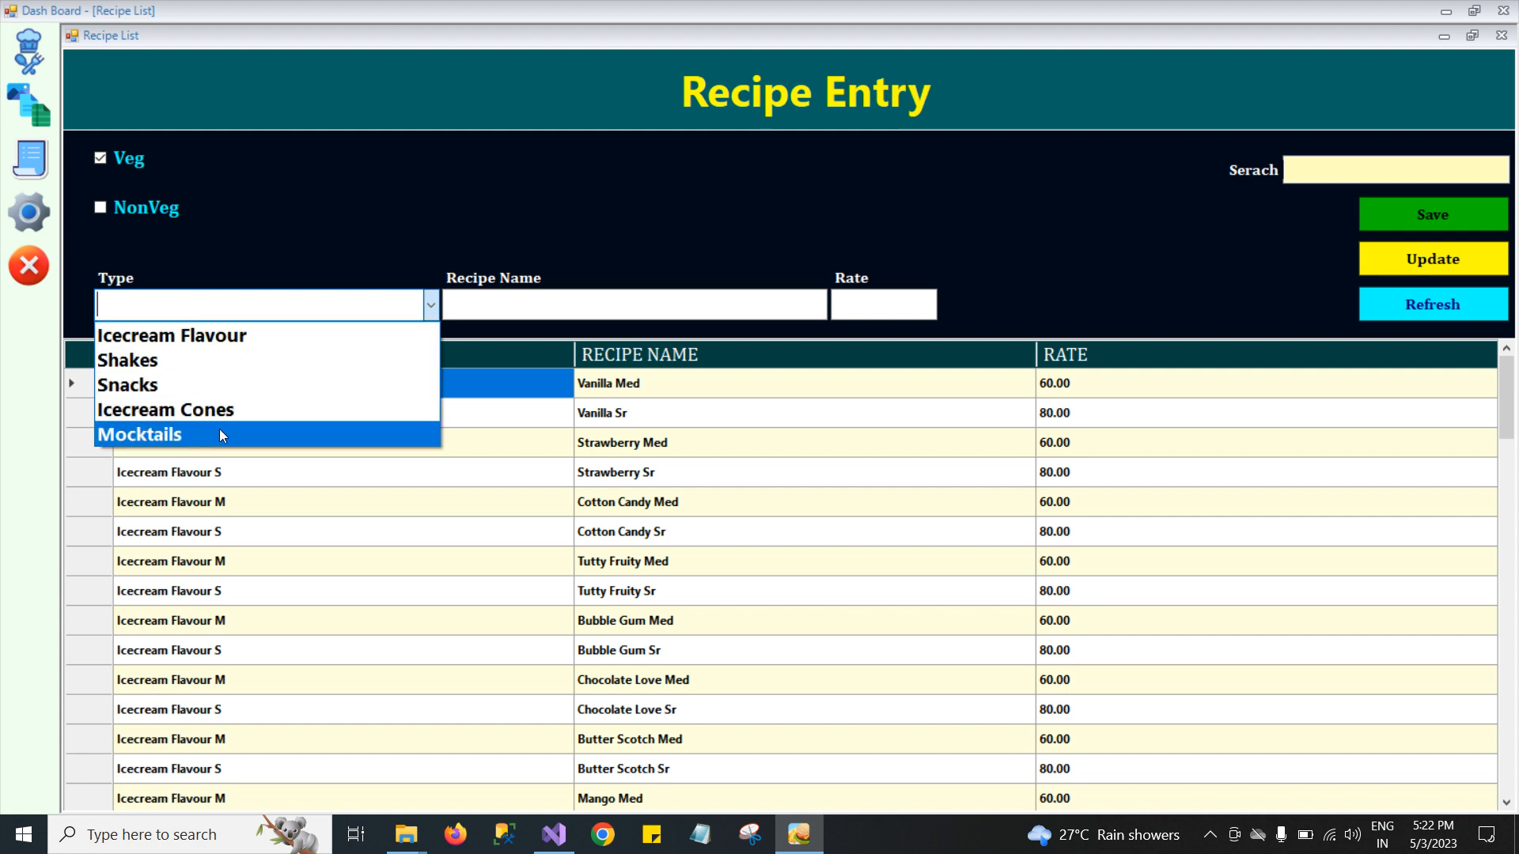
left_click(433, 307)
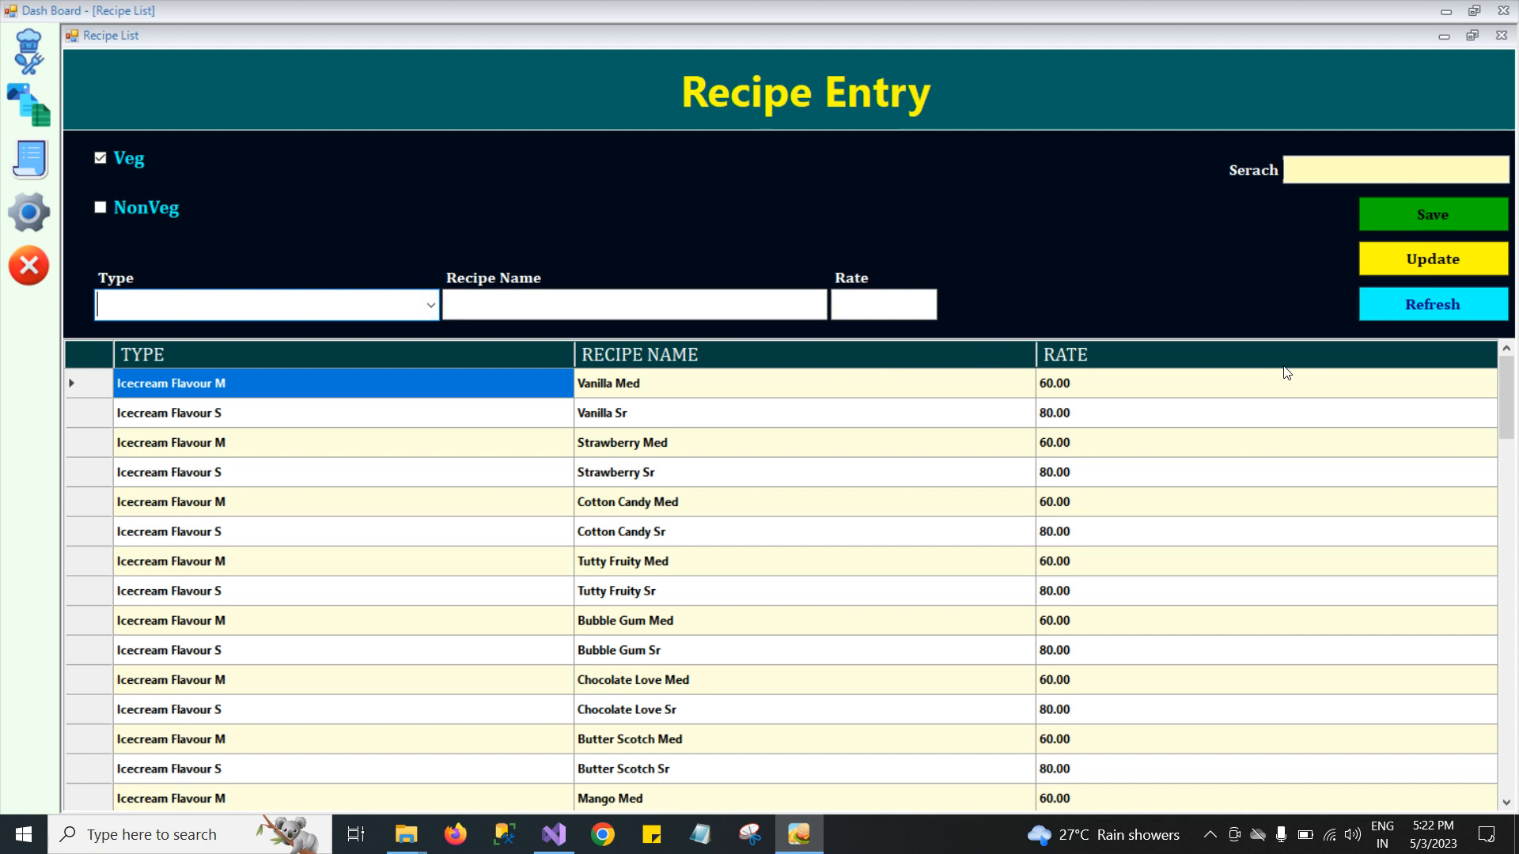
left_click(1506, 38)
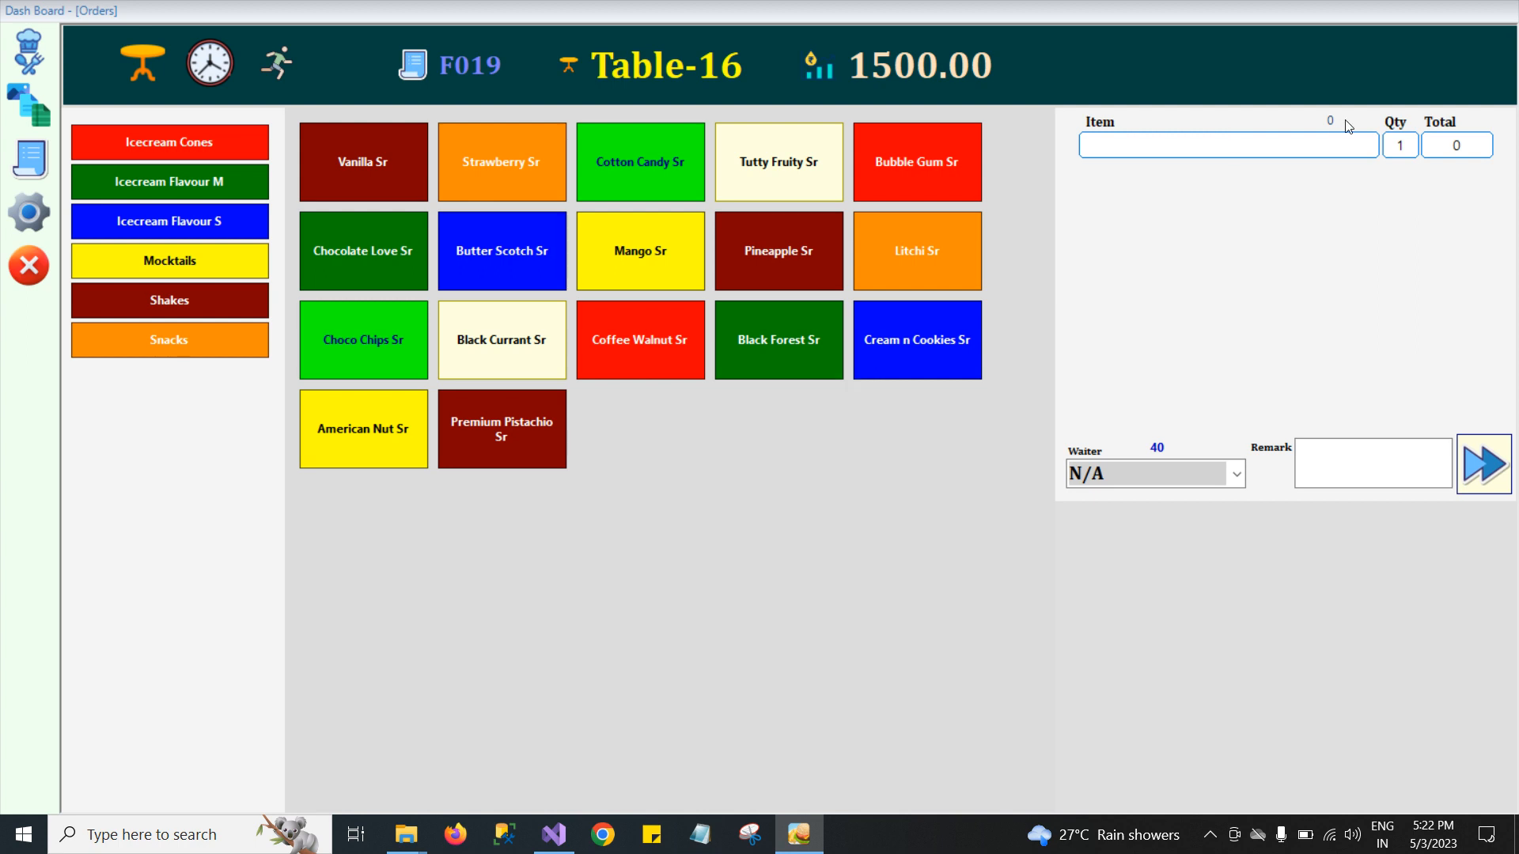
Open the restaurant settings to review the billing and footer options, then close them.
left_click(28, 220)
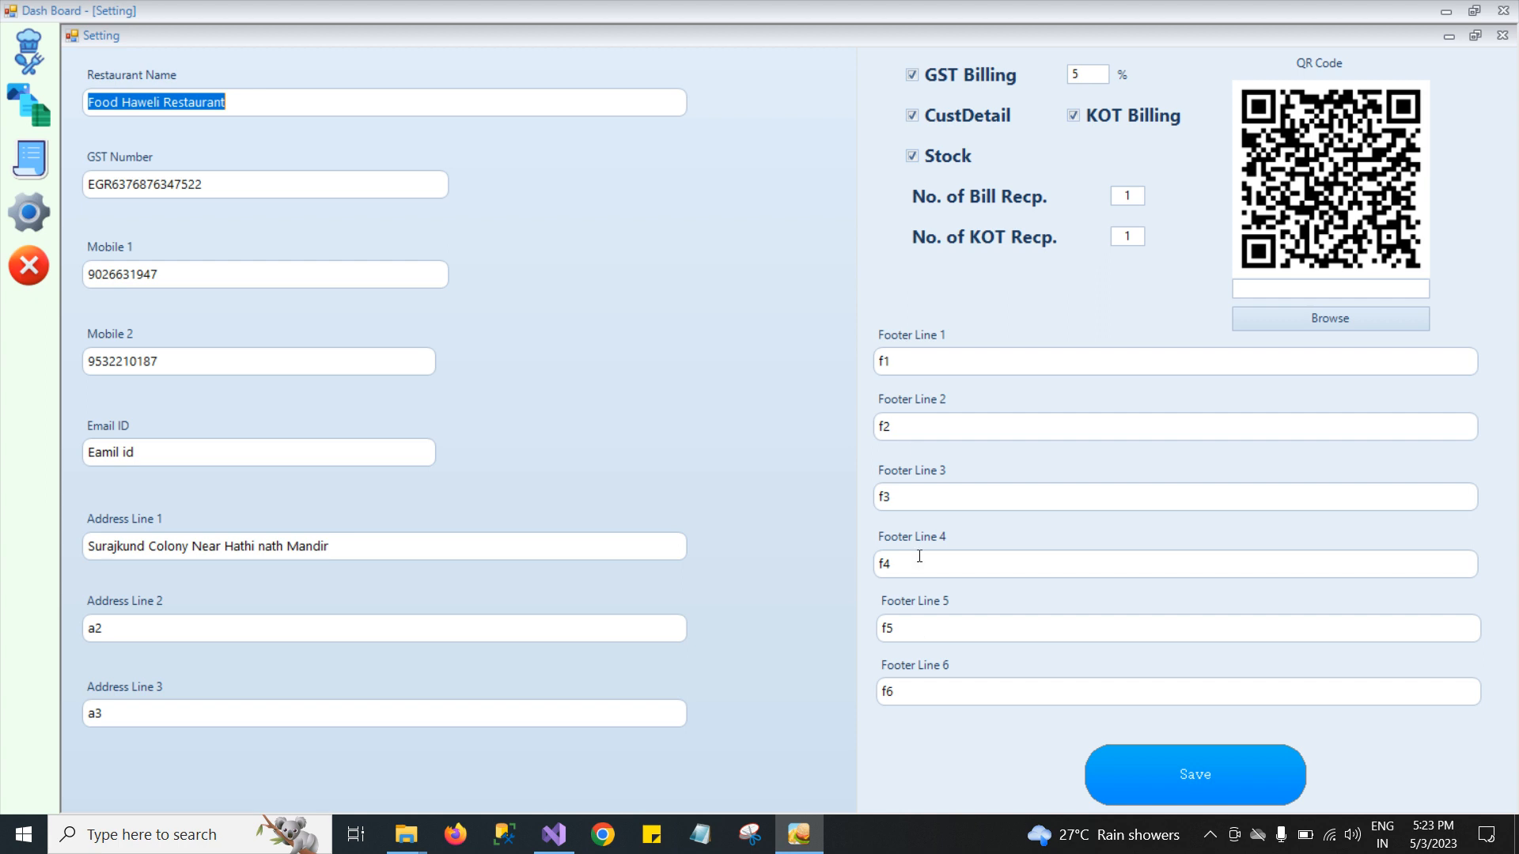
left_click(914, 364)
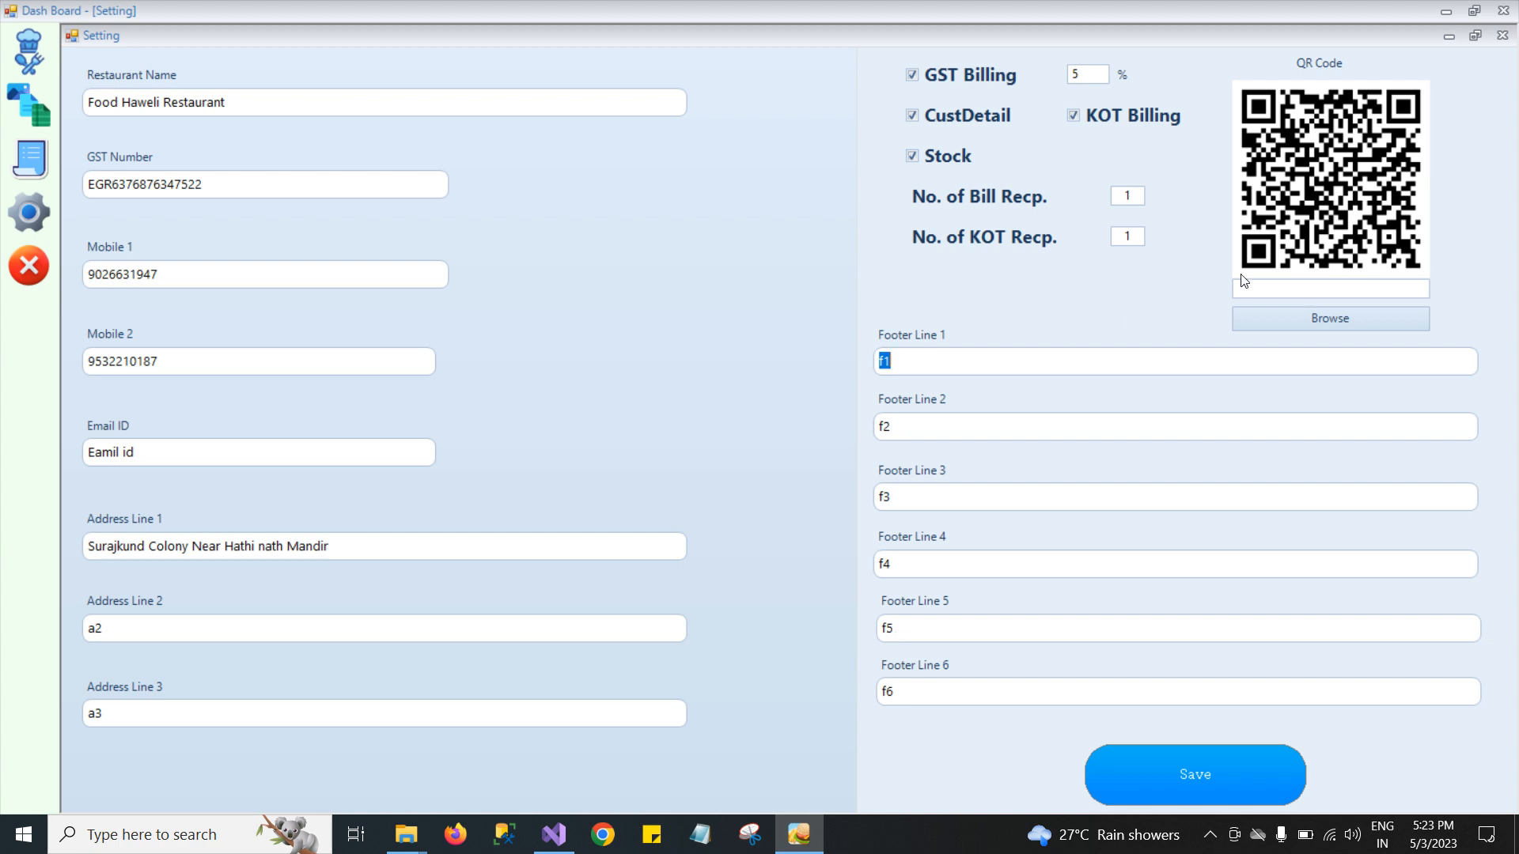
left_click(1502, 37)
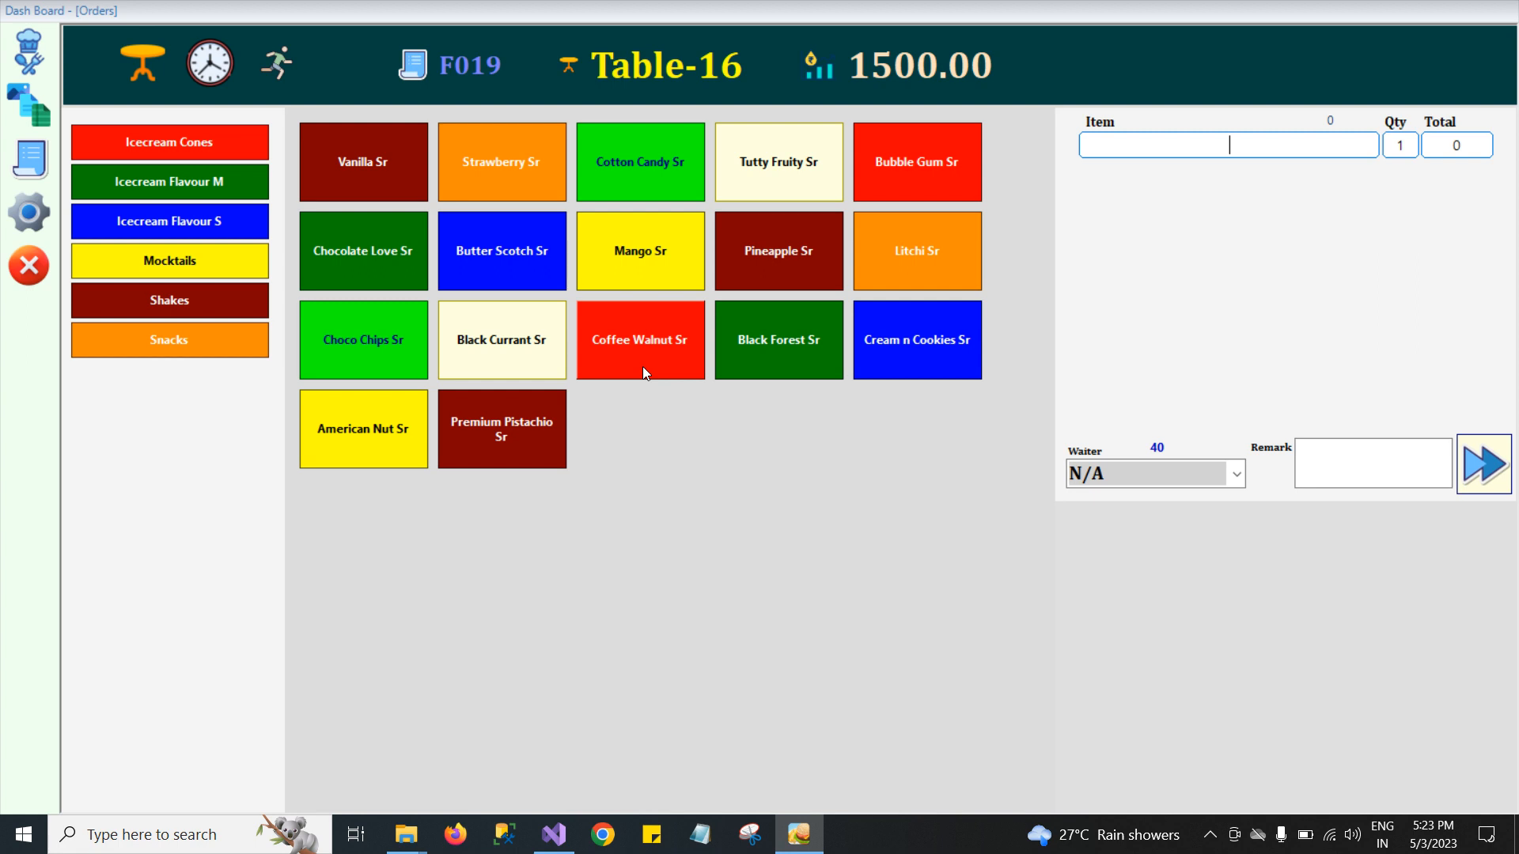
Open the Sale Report, set the From date to 03/04/2023, choose Daily Sale Report and run the search.
left_click(32, 163)
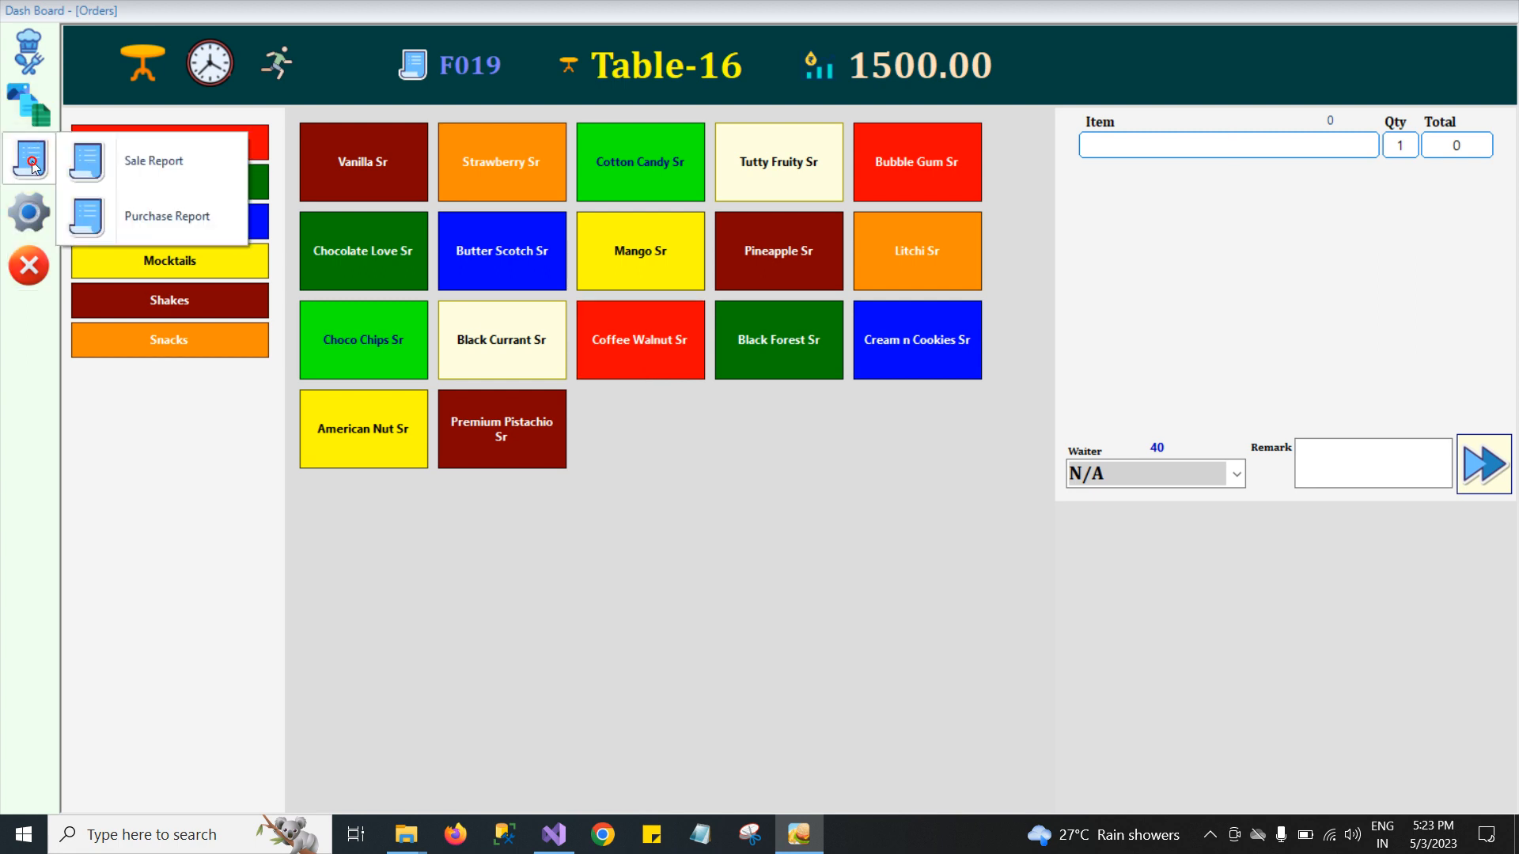
left_click(139, 163)
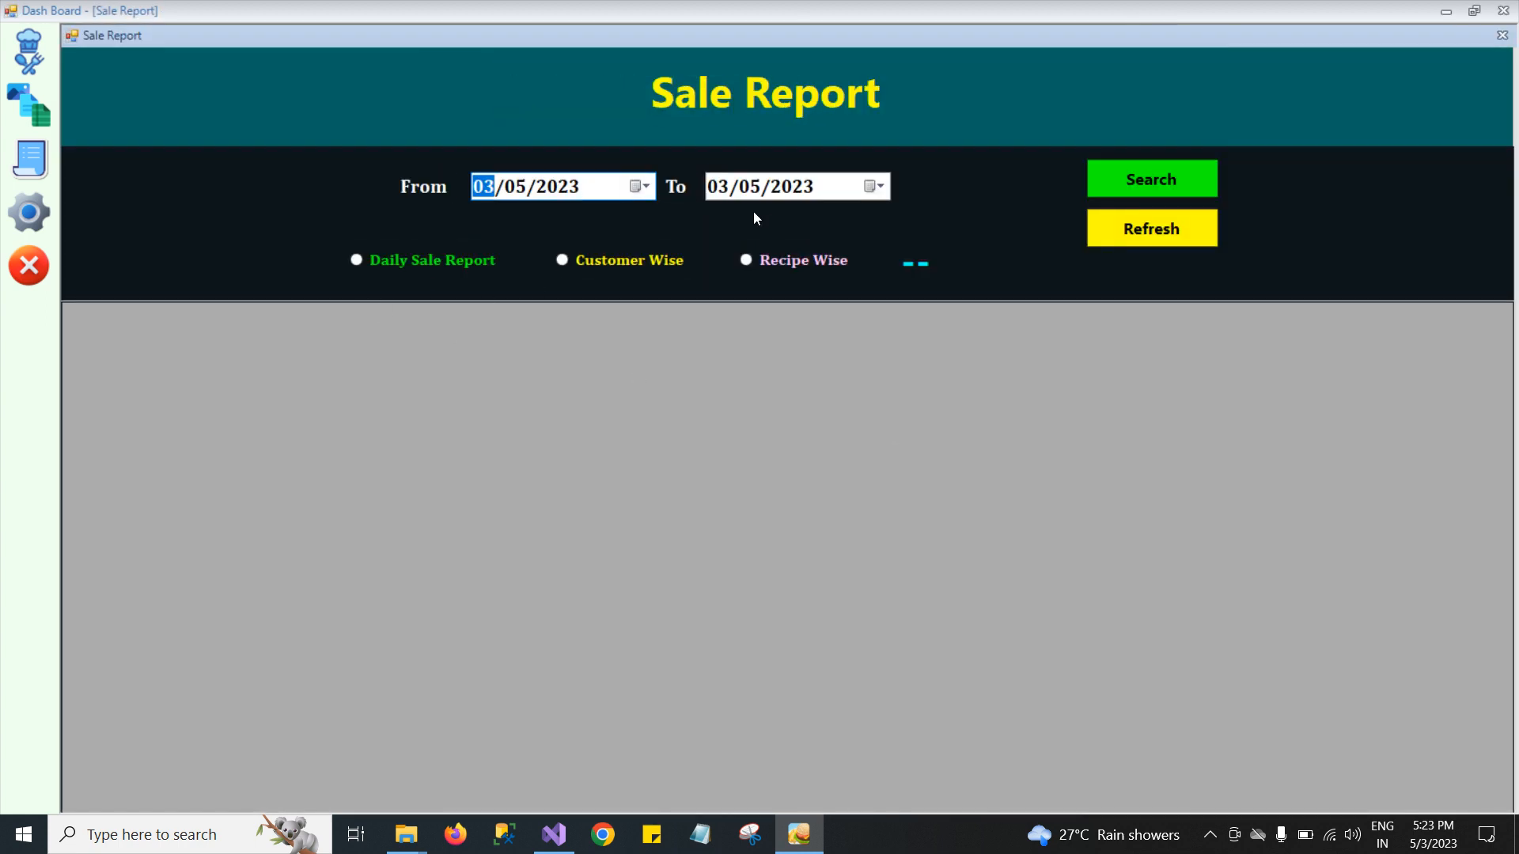
left_click(522, 194)
type("04")
left_click(475, 263)
left_click(1129, 182)
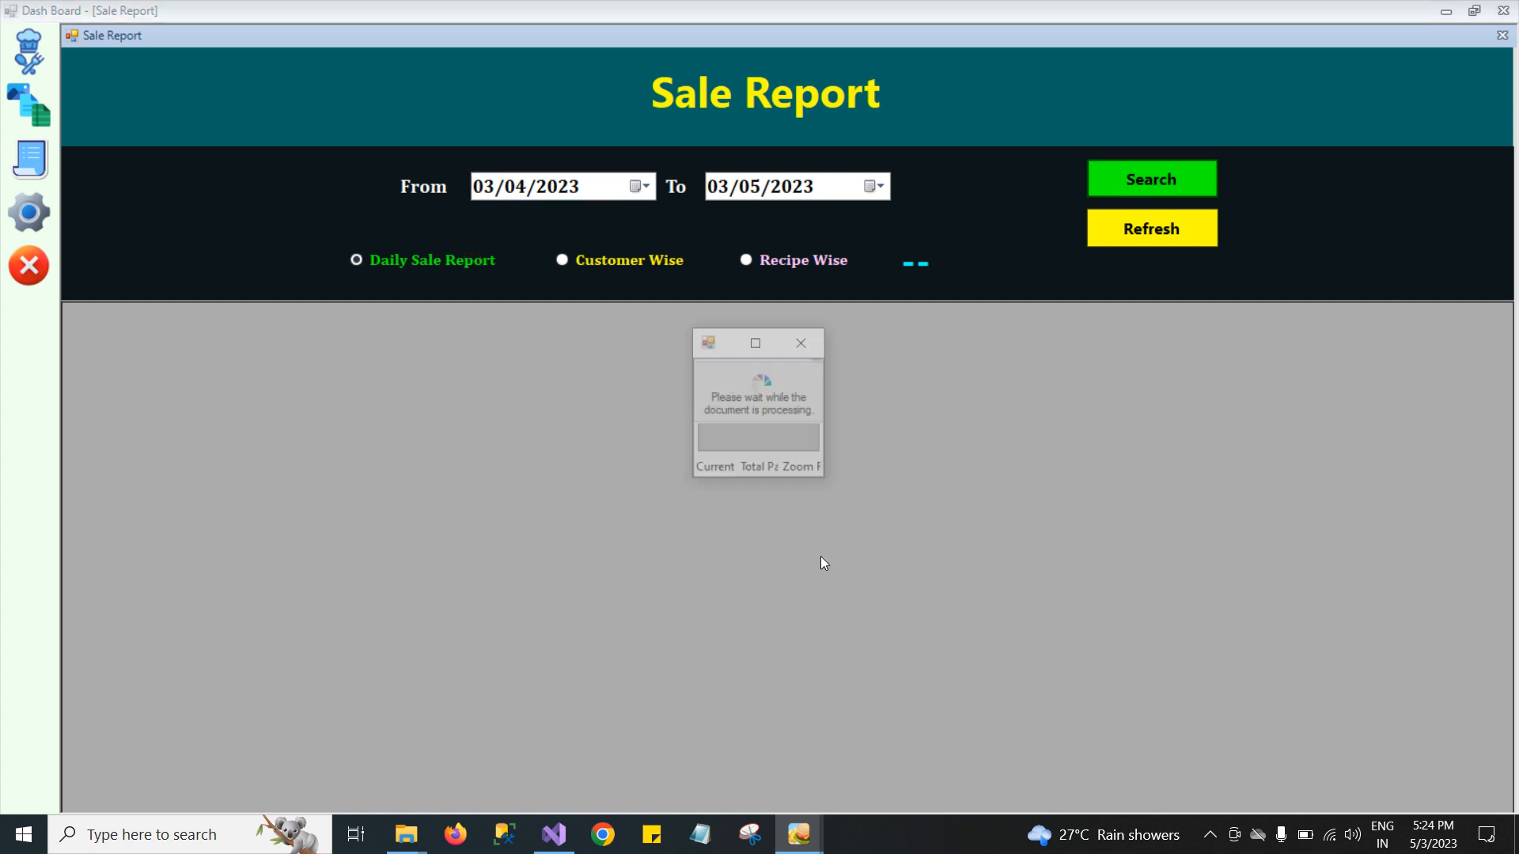
Review the Order Wise Sale report preview, then close it.
left_click(756, 342)
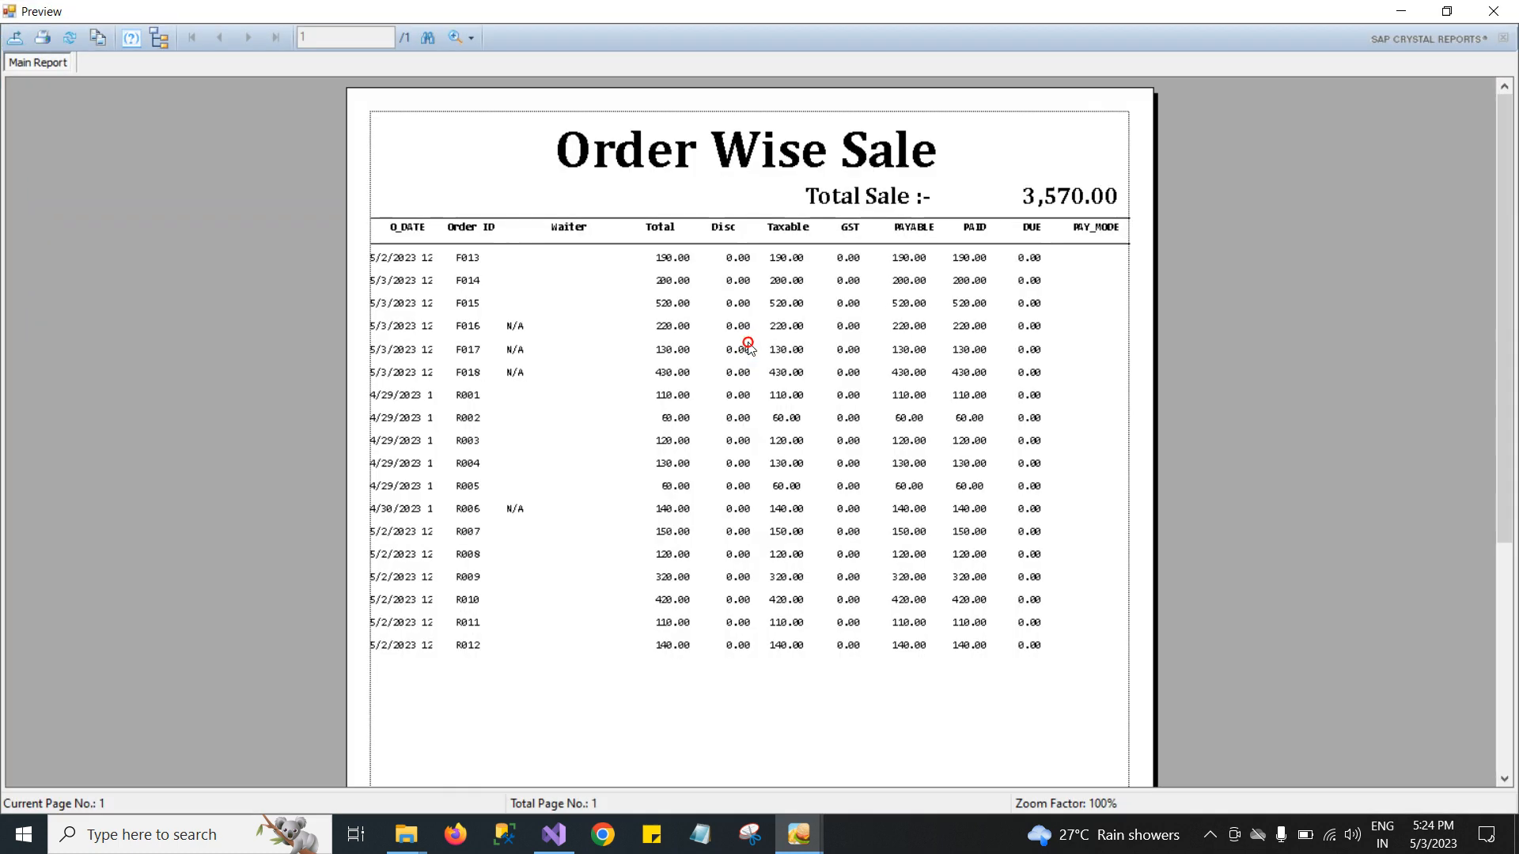
left_click(684, 304)
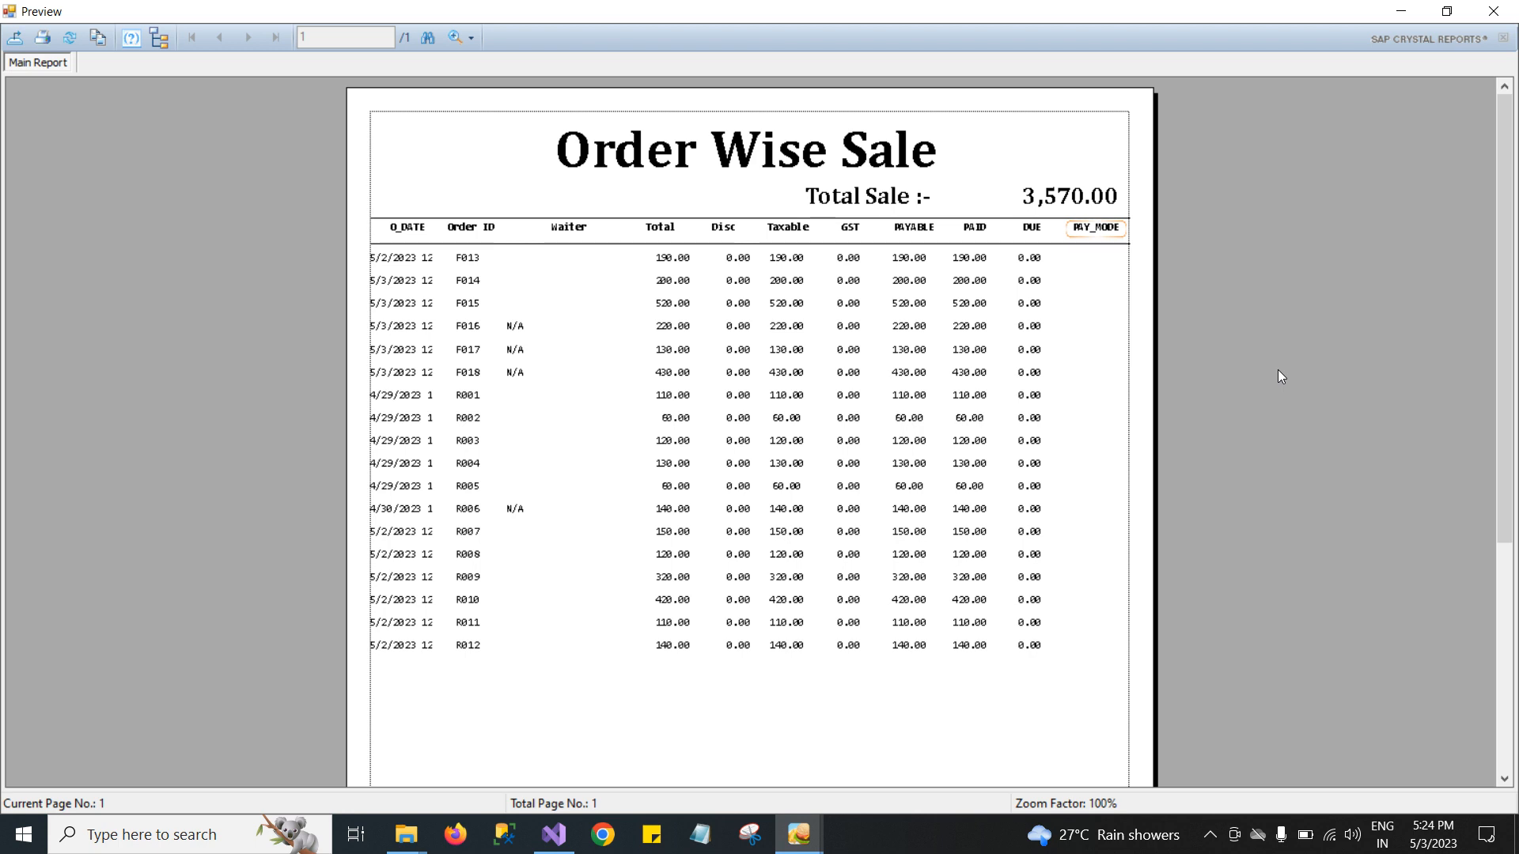
left_click(1494, 11)
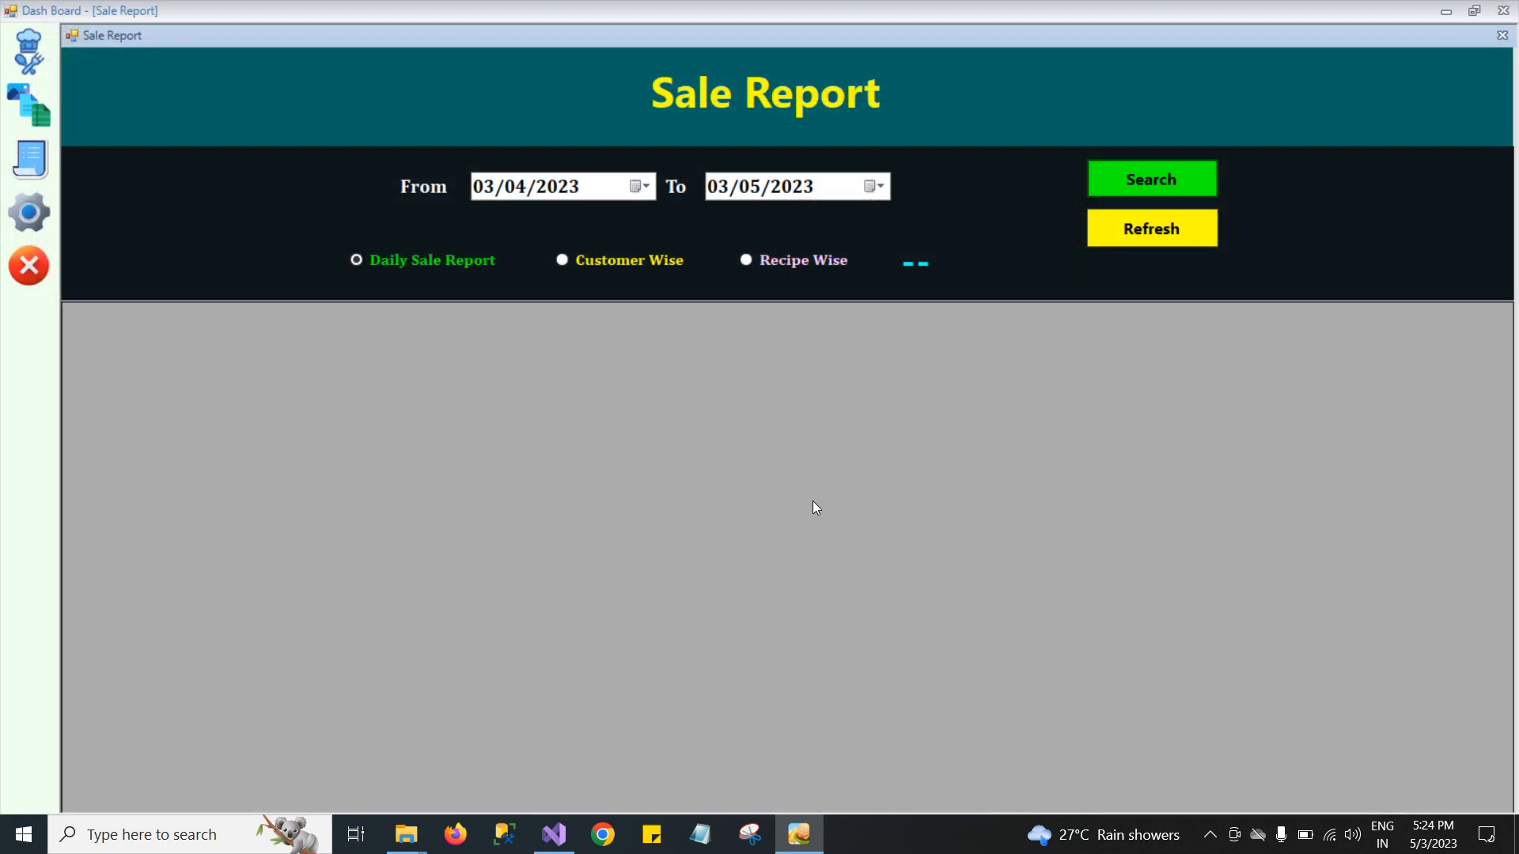